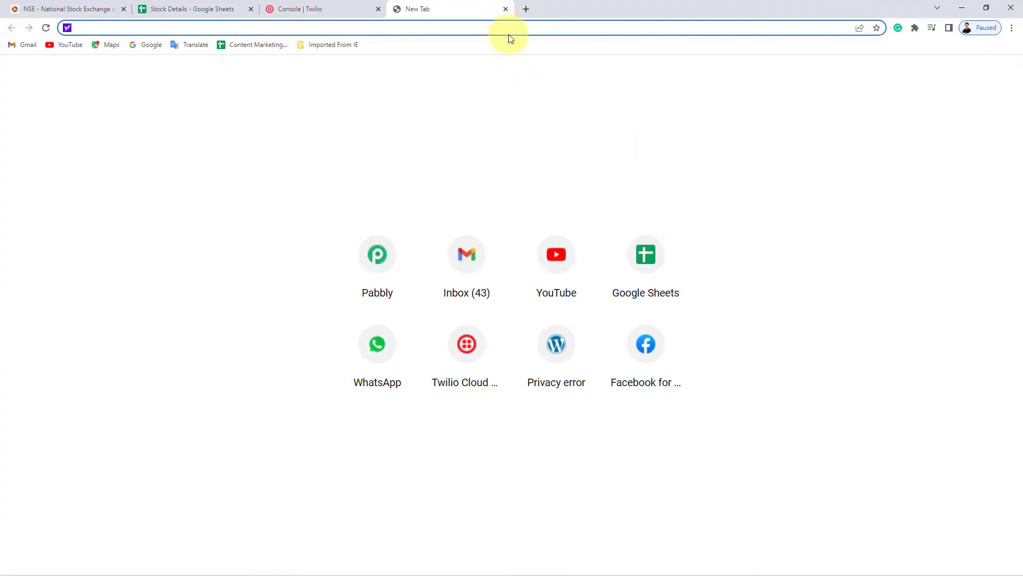
# Go to the Pabbly website, log in with the saved account and launch Pabbly Connect
pyautogui.write('pabb')
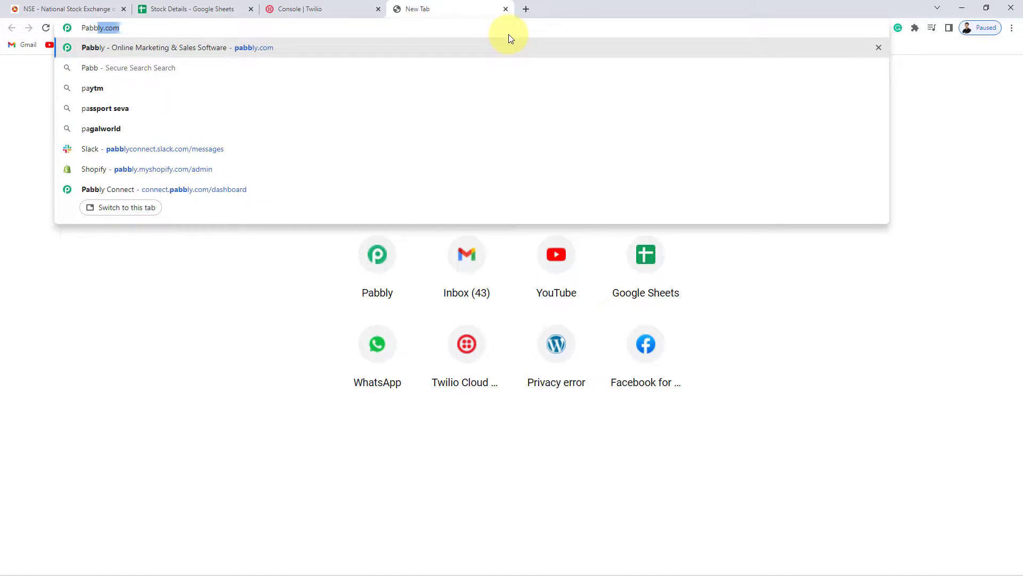
pyautogui.press('Return')
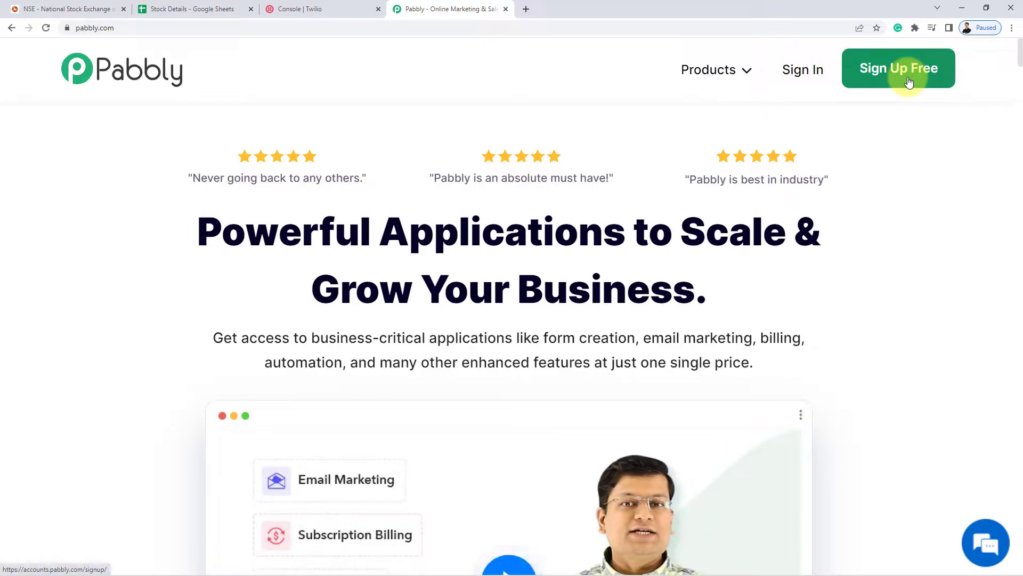
pyautogui.click(796, 77)
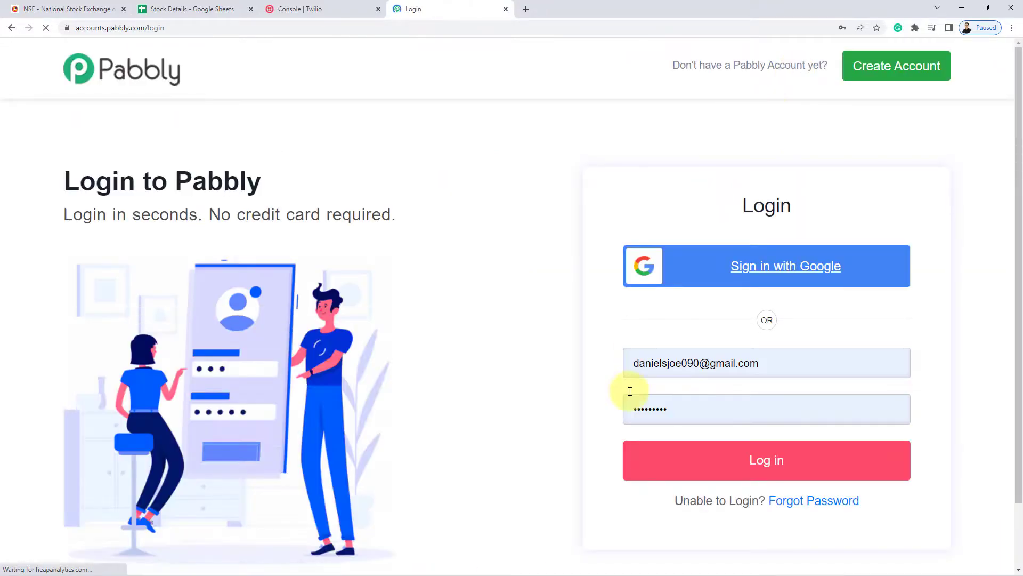
pyautogui.click(723, 459)
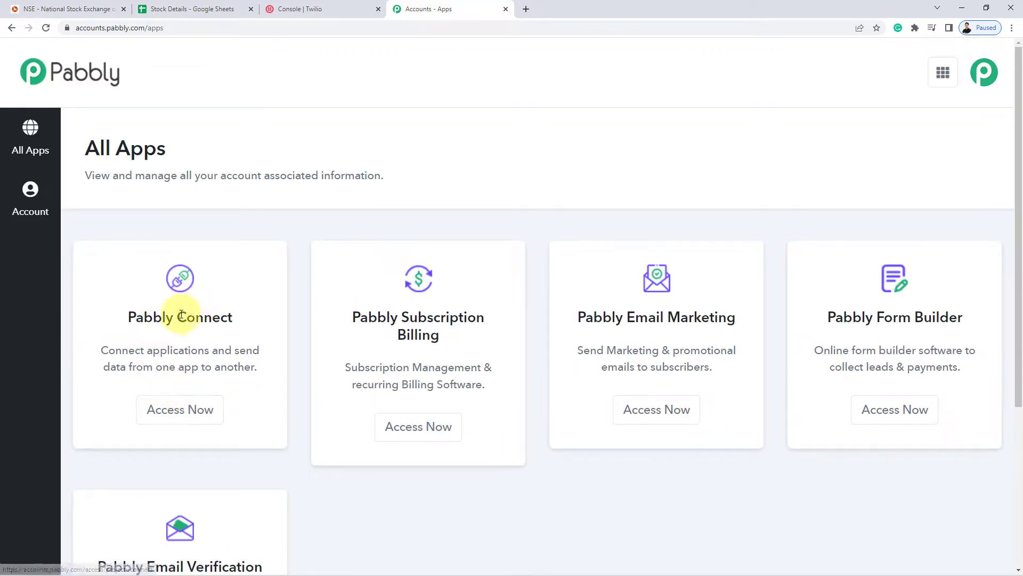
pyautogui.click(197, 410)
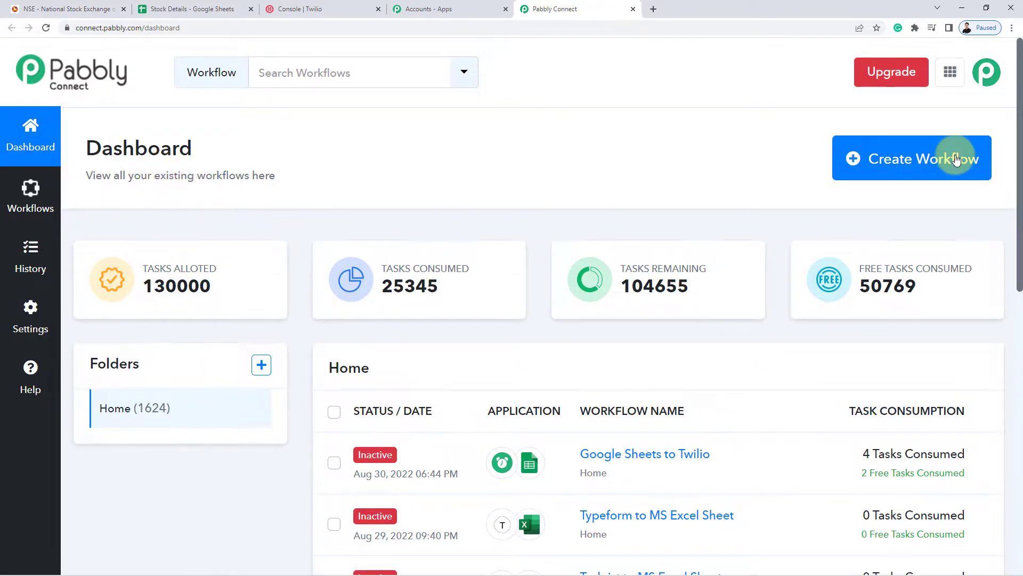
# Create a new workflow named 'Google Sheets to Twilio'
pyautogui.click(941, 169)
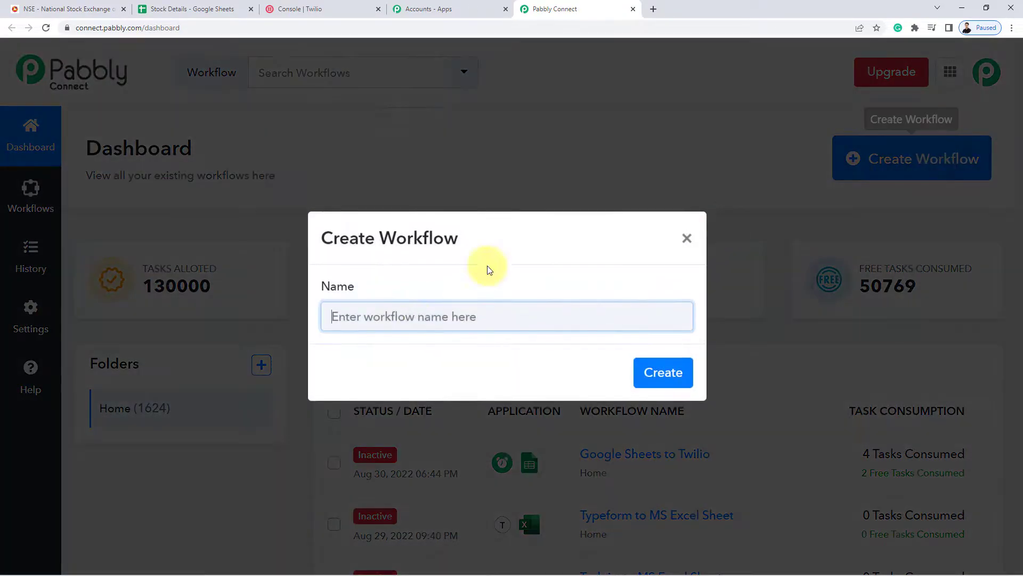
pyautogui.click(449, 314)
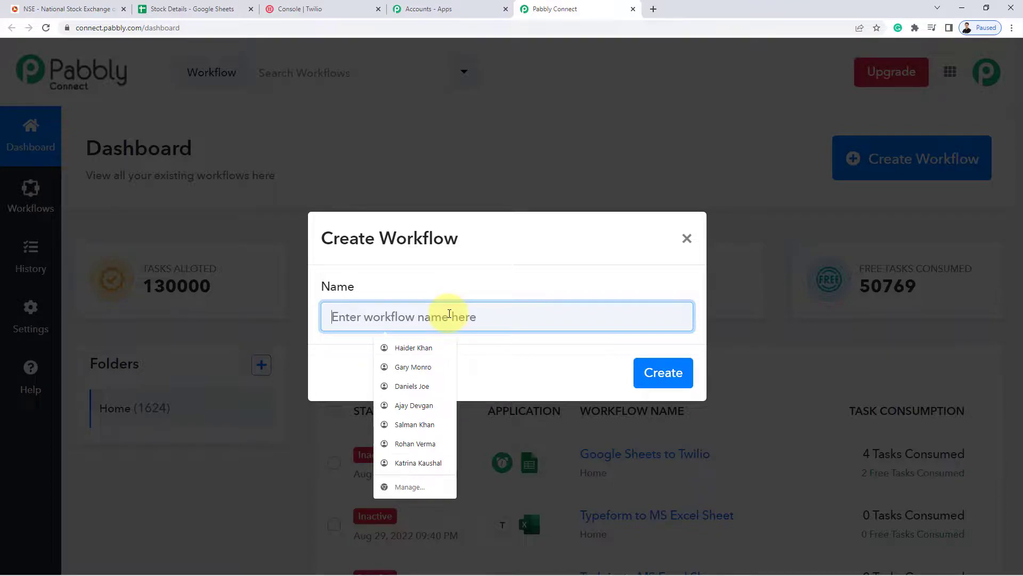
pyautogui.write('Google Sheets to Twilio')
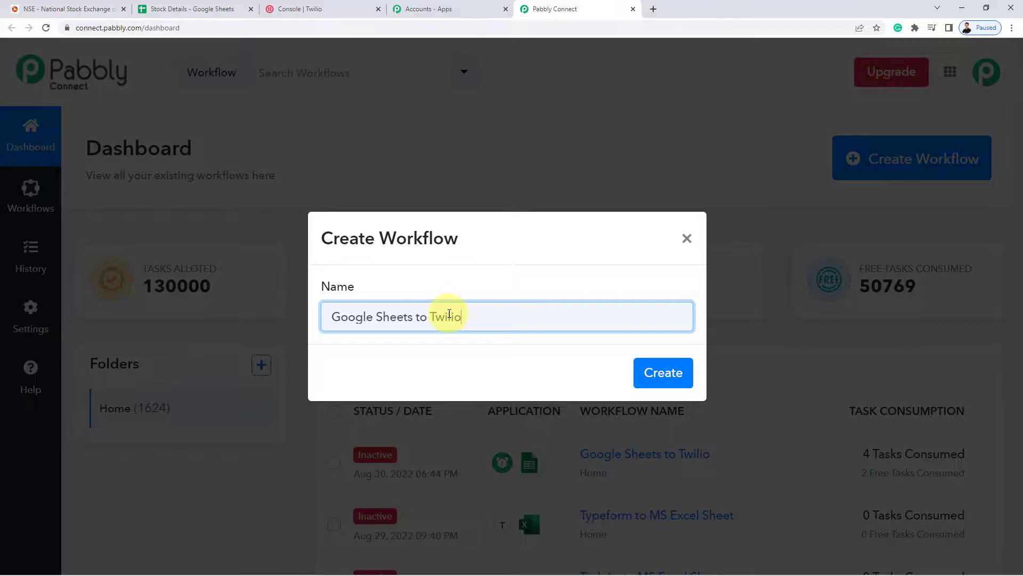
pyautogui.press('Return')
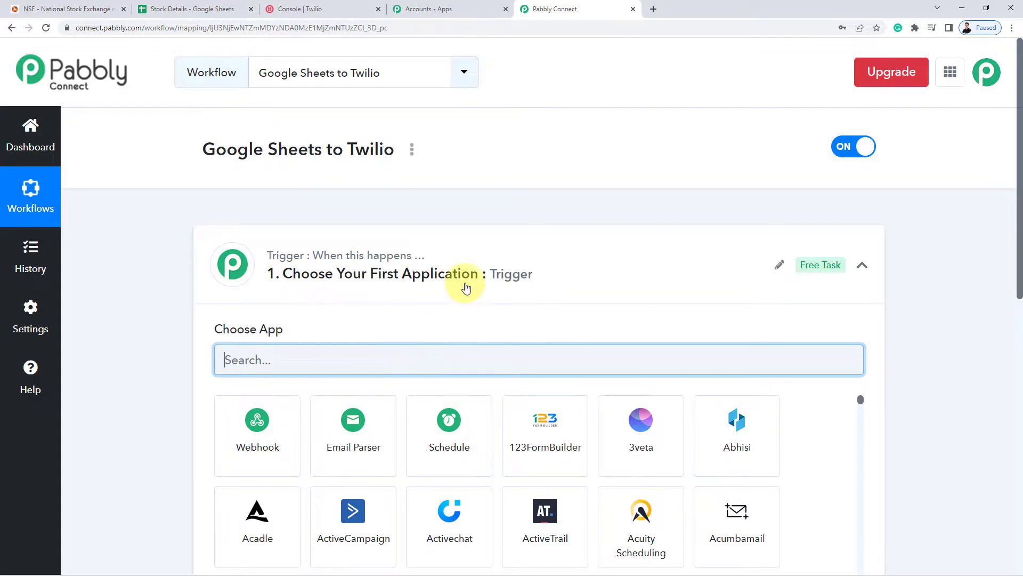
# Collapse the trigger step, highlight 'Google Sheets' in the title, and switch to the Stock Details sheet
pyautogui.click(482, 256)
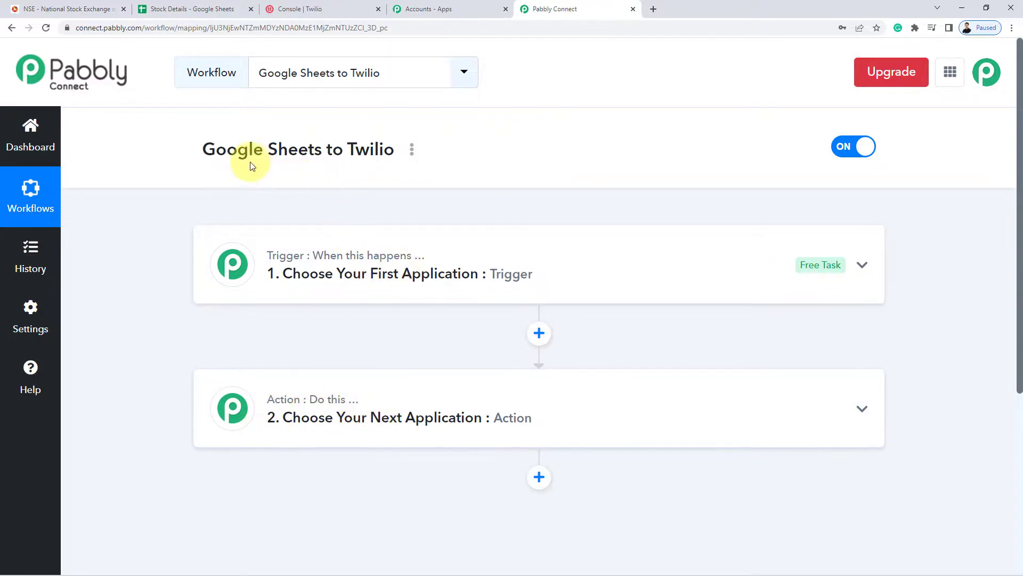
pyautogui.moveTo(229, 149); pyautogui.dragTo(298, 156)
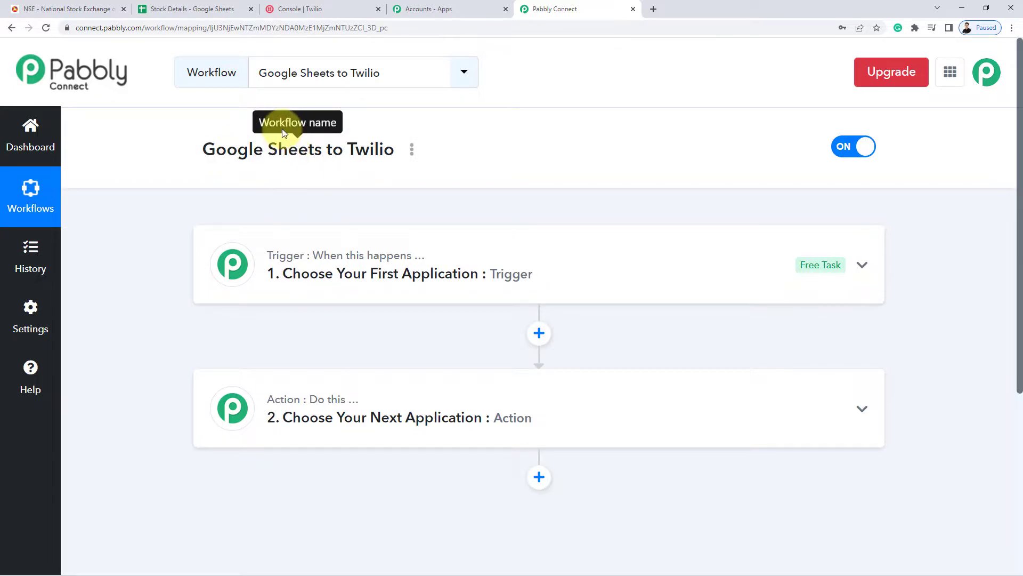
pyautogui.click(209, 8)
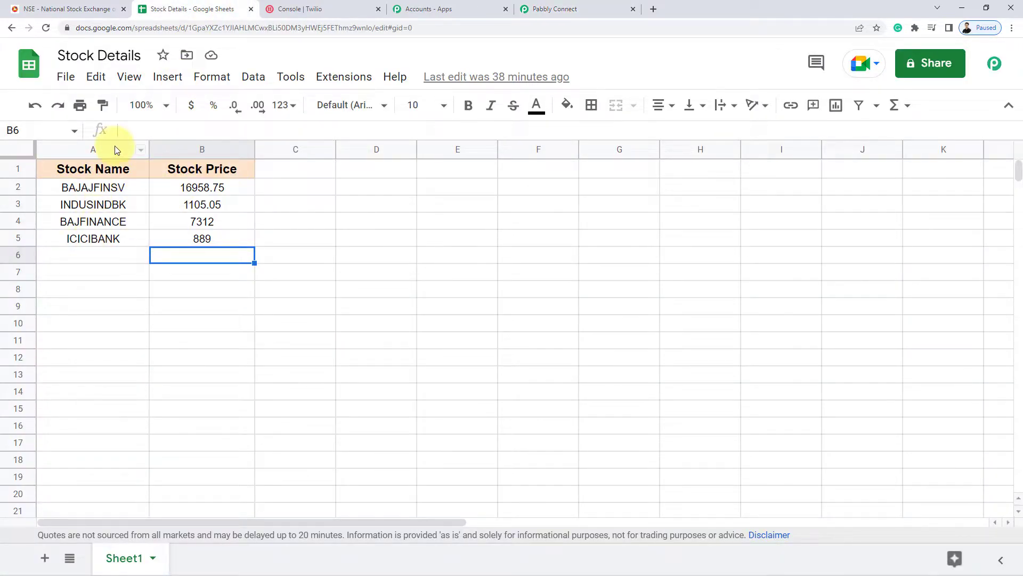
# Go over the column A stock names: BAJAJFINSV, INDUSINDBK, BAJFINANCE and ICICIBANK
pyautogui.click(103, 209)
pyautogui.click(103, 221)
pyautogui.click(104, 239)
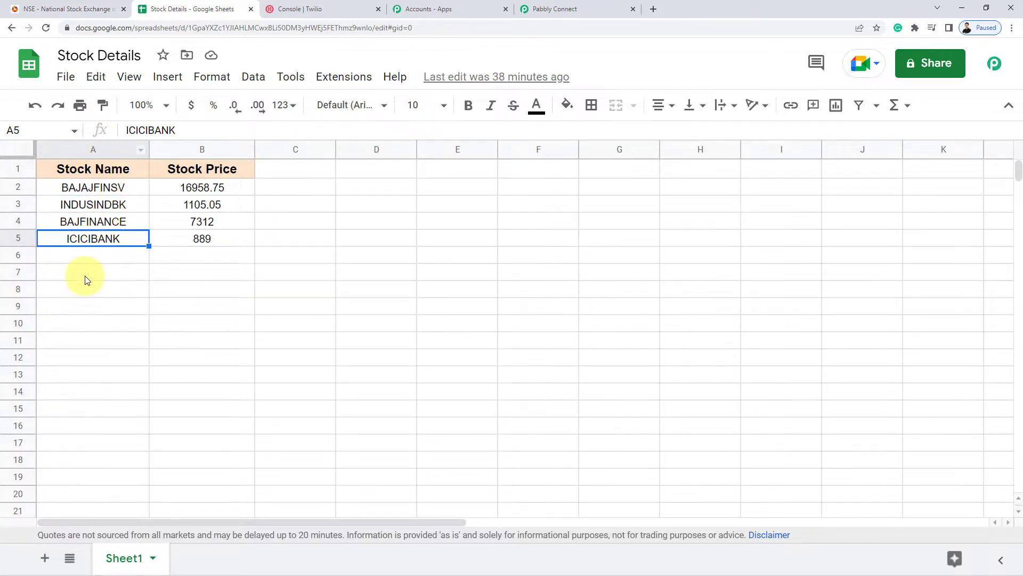
pyautogui.click(94, 204)
pyautogui.click(99, 187)
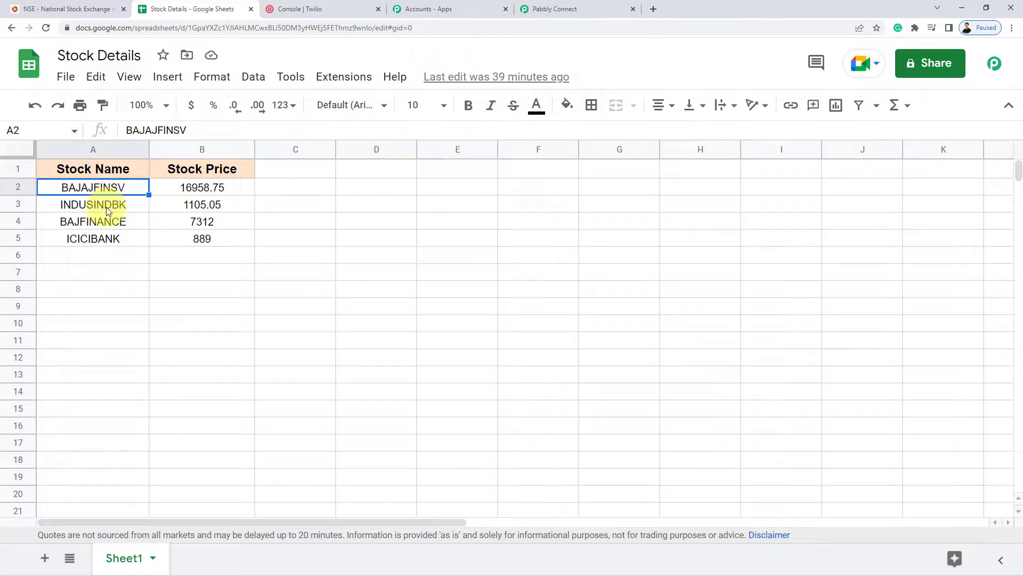
pyautogui.click(107, 208)
pyautogui.click(103, 193)
pyautogui.click(101, 223)
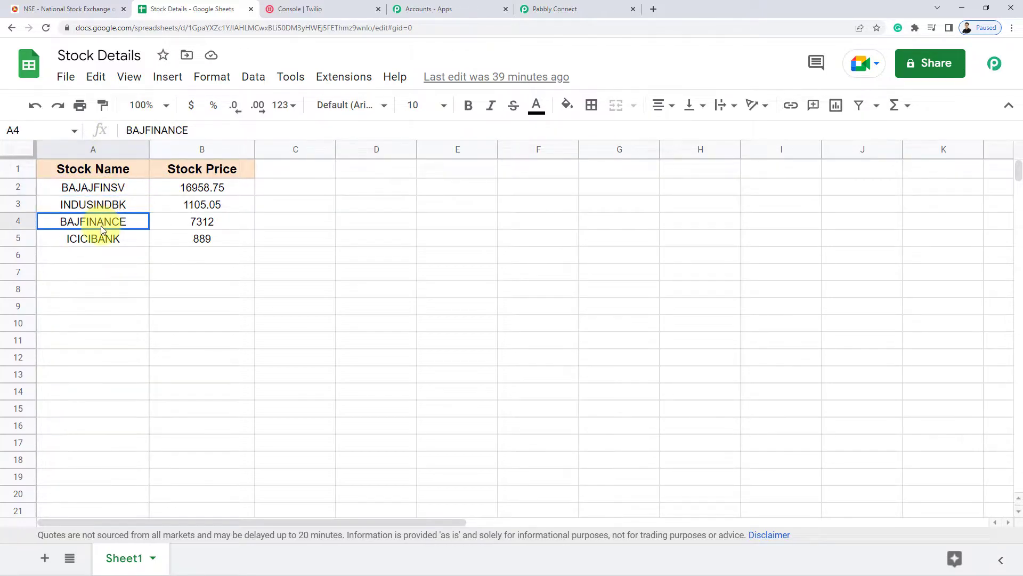
pyautogui.click(96, 241)
# Show the GOOGLEFINANCE price formulas in B2–B5, then bring up the NSE Equity Stock Watch page
pyautogui.click(218, 186)
pyautogui.click(216, 204)
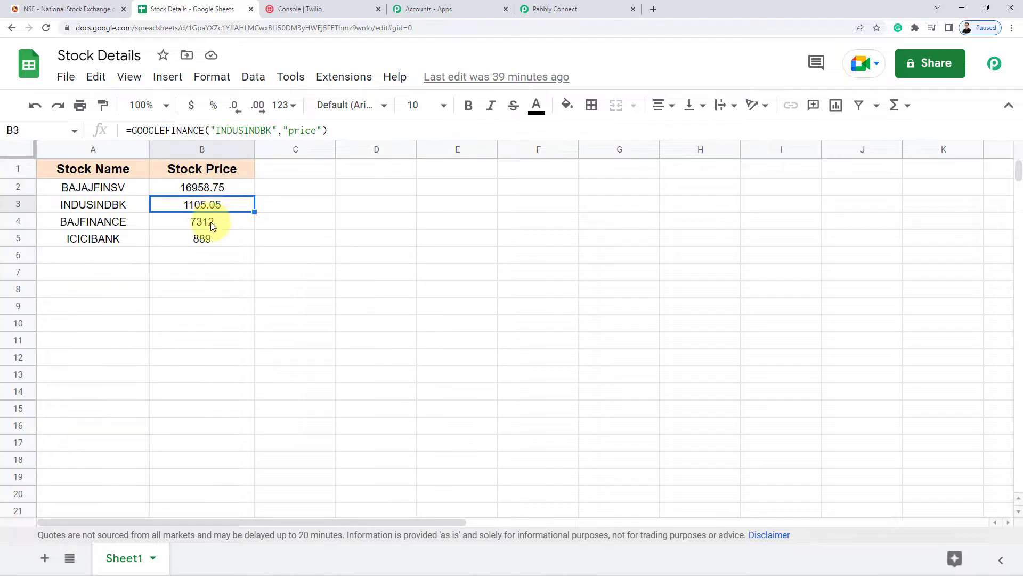
pyautogui.click(210, 222)
pyautogui.click(206, 240)
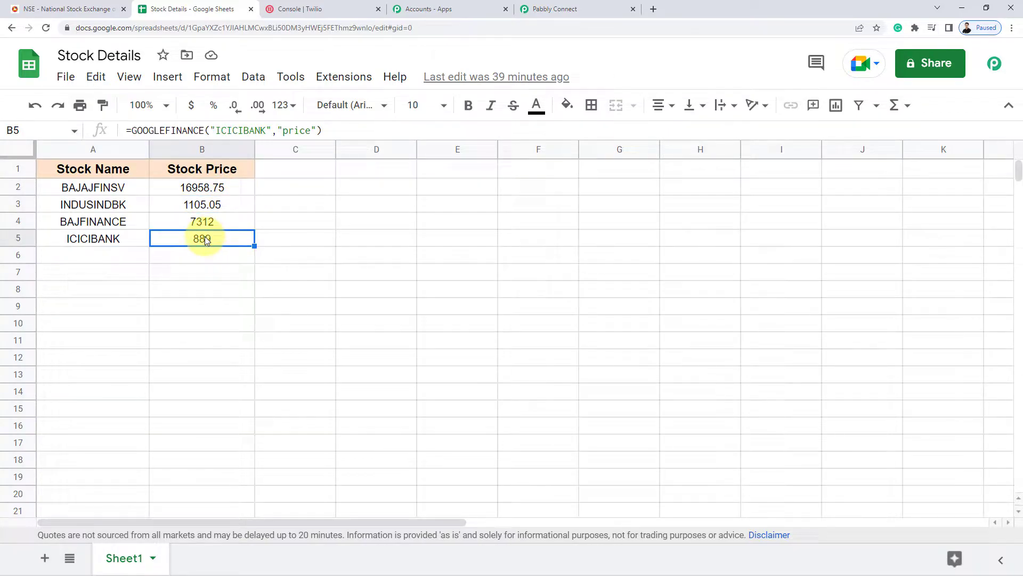
pyautogui.click(72, 4)
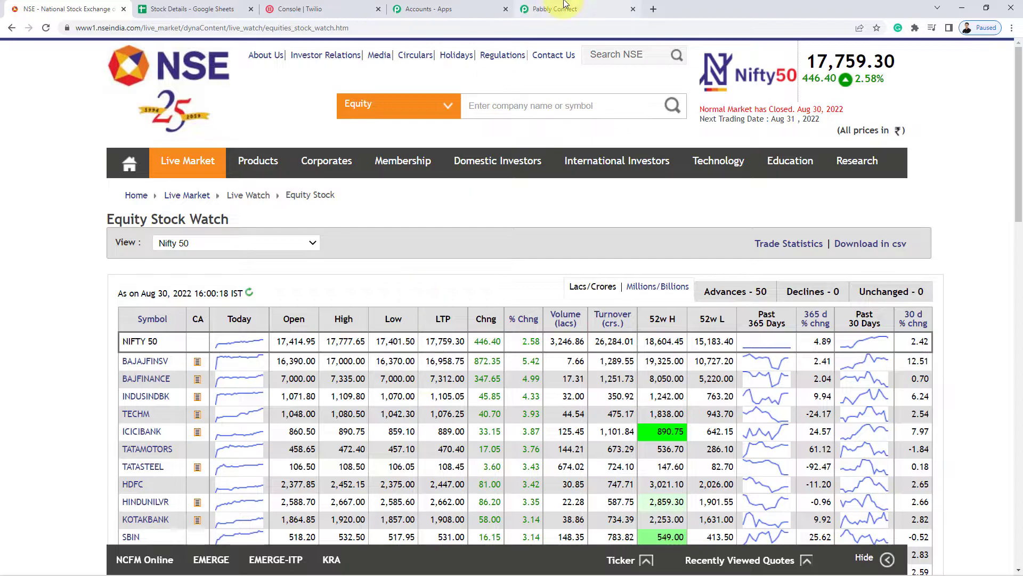
# Compare the Stock Details sheet with the workflow, then expand the trigger step's Choose App list
pyautogui.click(197, 9)
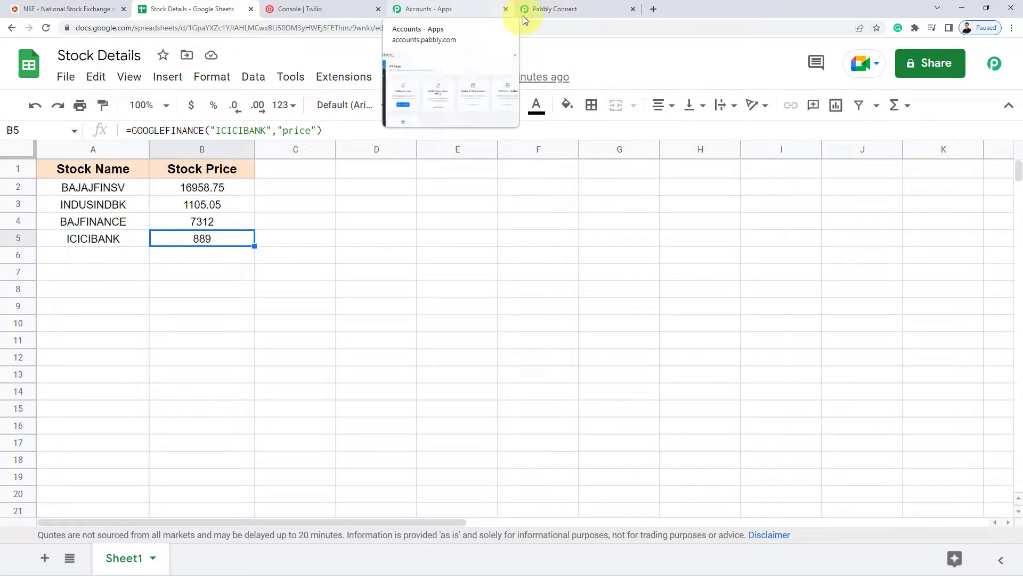
pyautogui.click(558, 10)
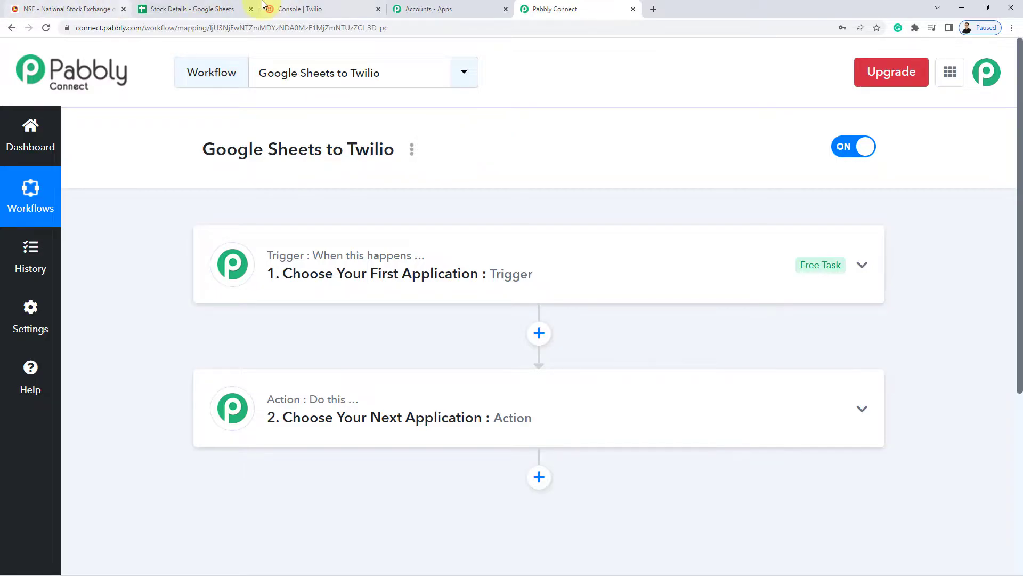
pyautogui.click(229, 8)
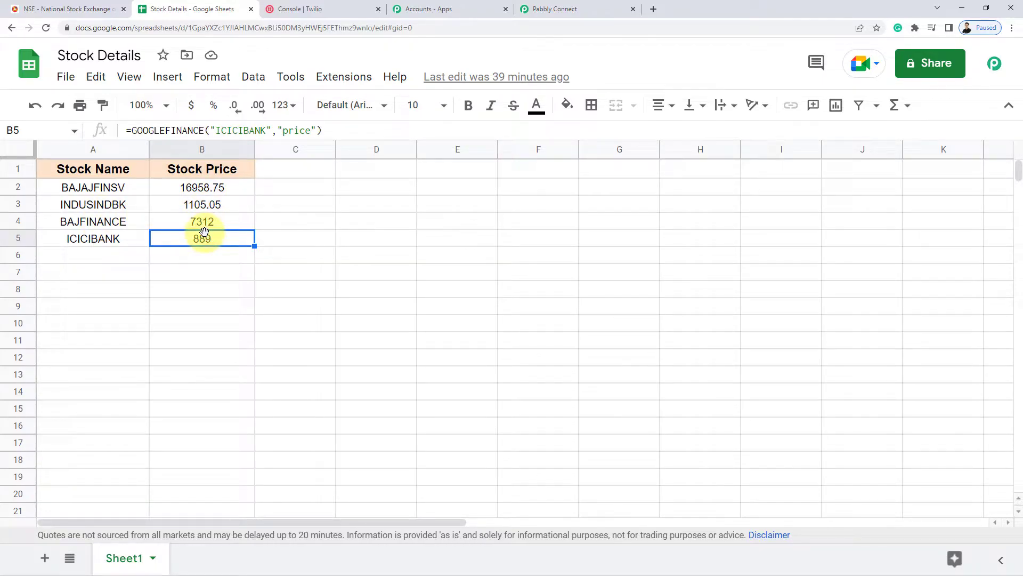
pyautogui.click(541, 7)
pyautogui.click(300, 274)
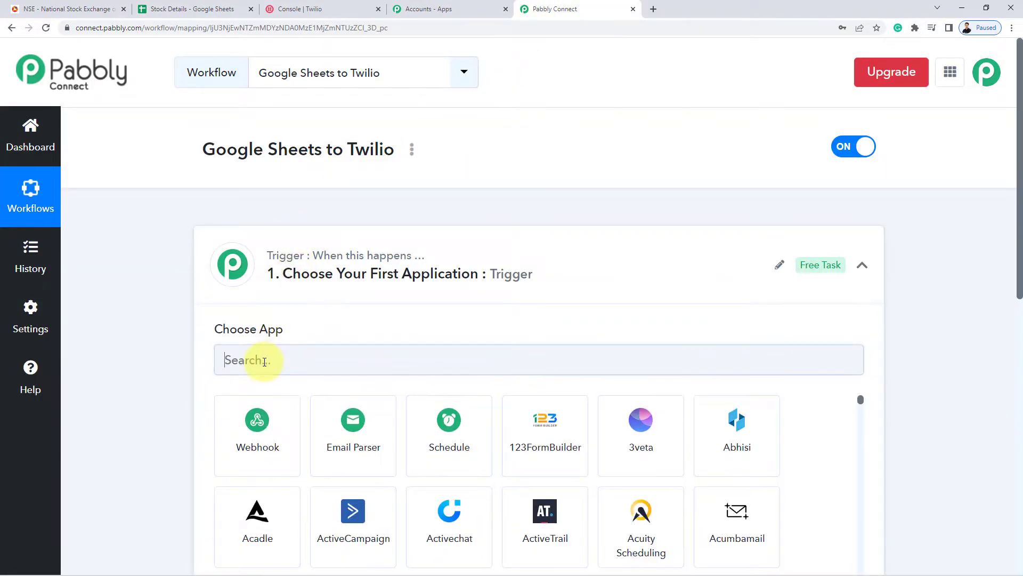
# Search 'Sch', pick Schedule by Pabbly, run at regular intervals every 15 minutes, and save
pyautogui.click(264, 362)
pyautogui.write('Google')
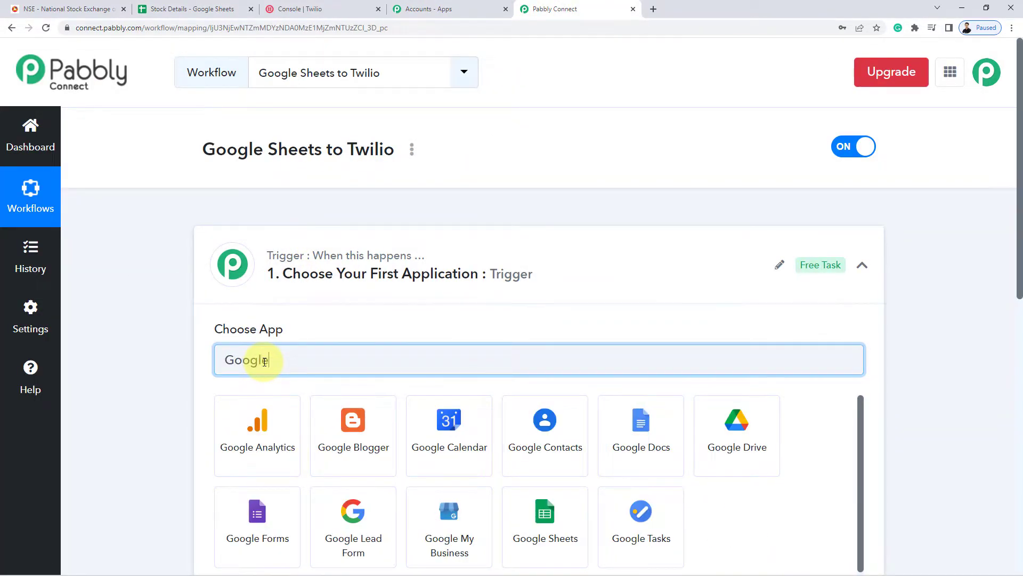
pyautogui.hotkey('ctrl', 'a')
pyautogui.press('BackSpace')
pyautogui.write('Sch')
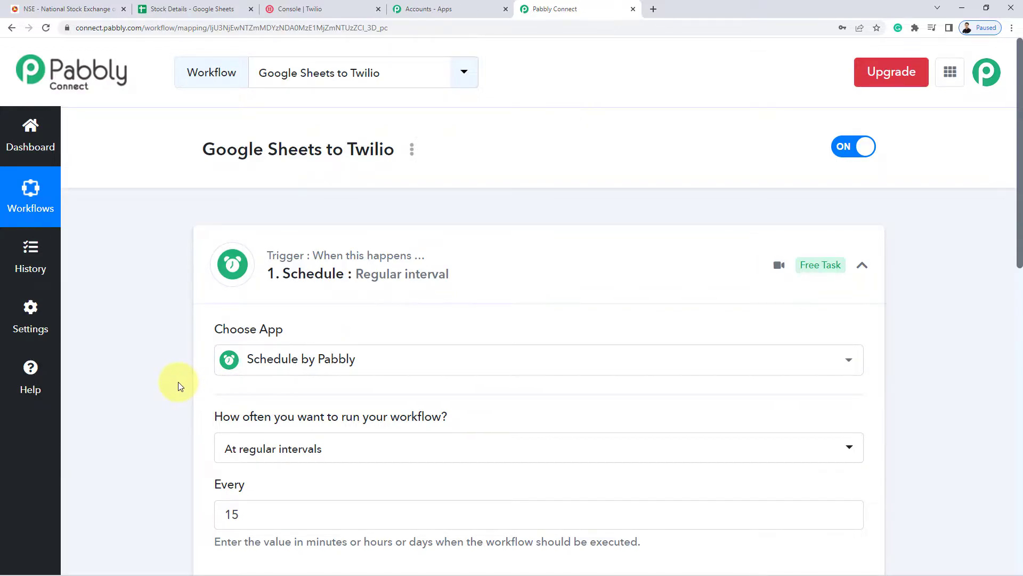
pyautogui.scroll(-3, 178, 381)
pyautogui.scroll(-1, 229, 319)
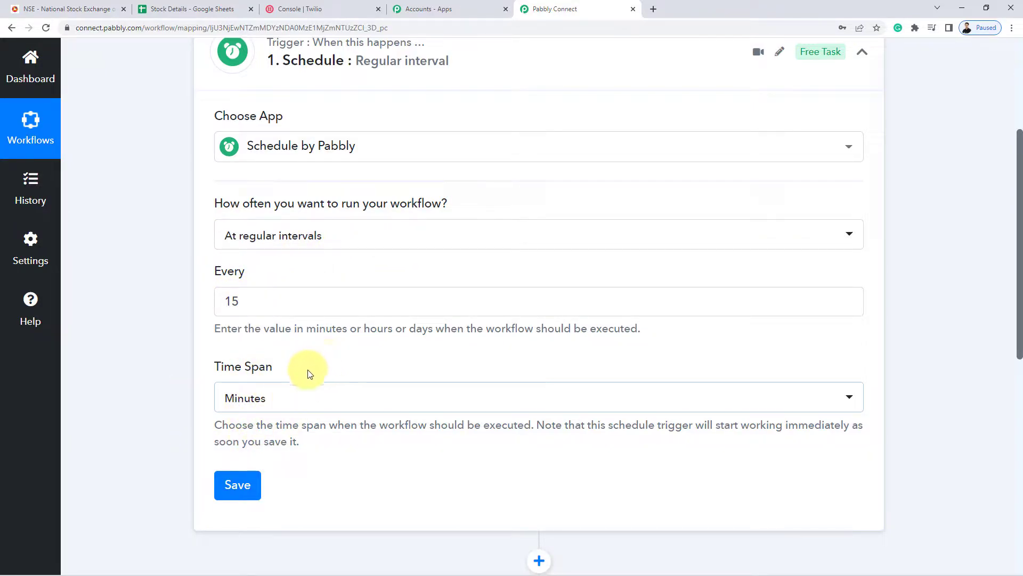
pyautogui.doubleClick(235, 301)
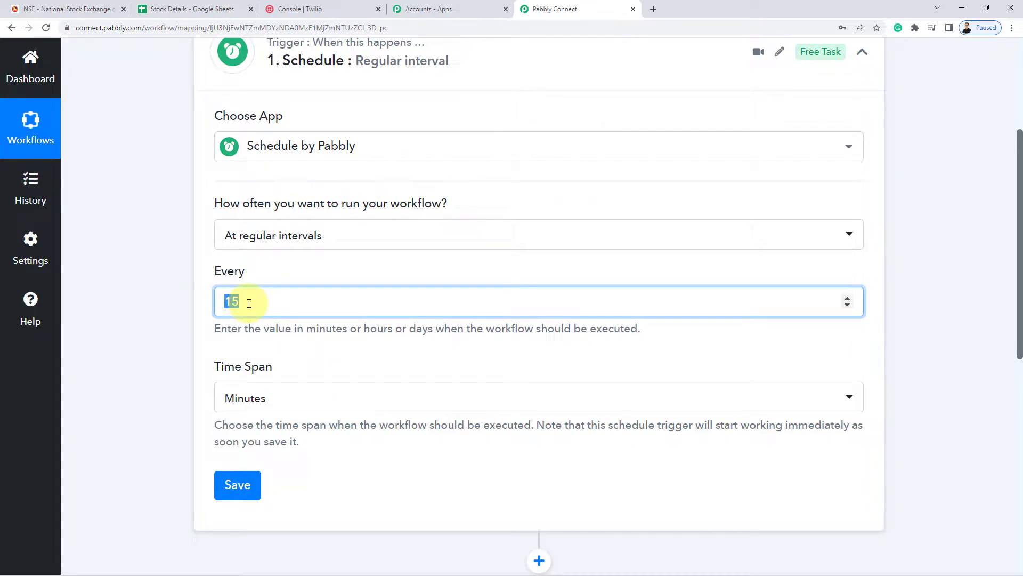
pyautogui.click(190, 299)
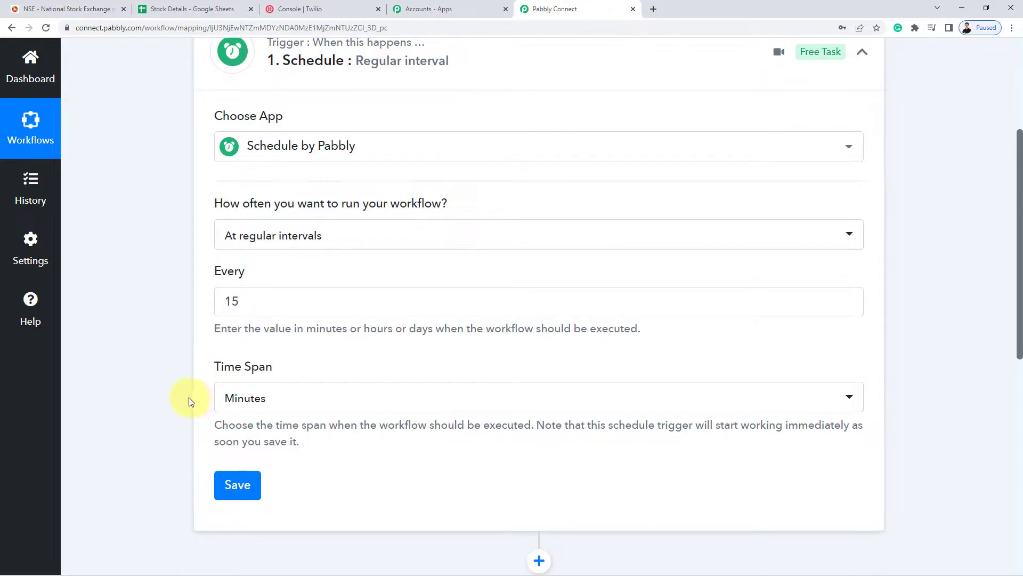
pyautogui.click(235, 476)
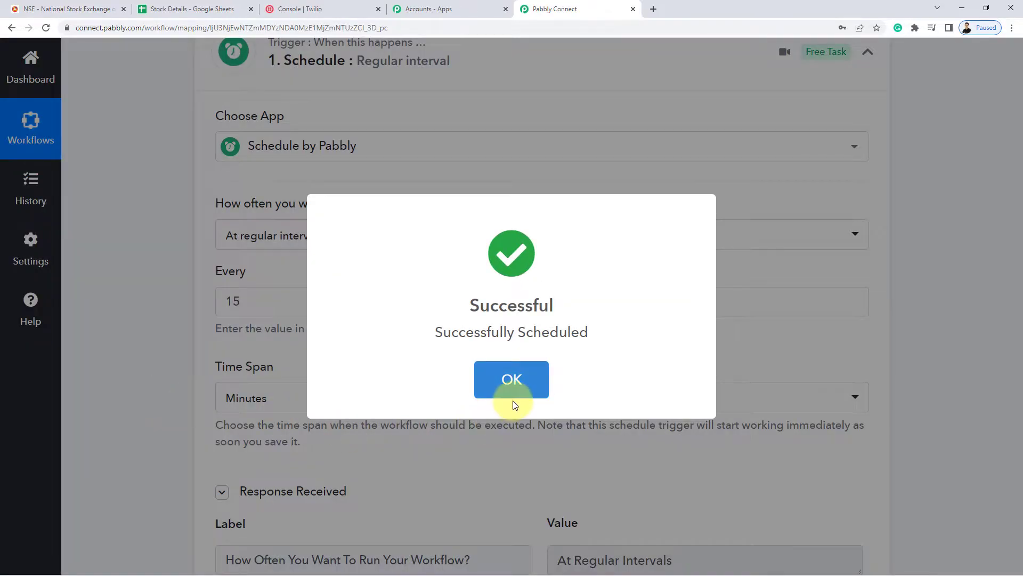
pyautogui.click(510, 391)
# Add an action step after the trigger and choose Google Sheets as its app
pyautogui.scroll(-3, 414, 469)
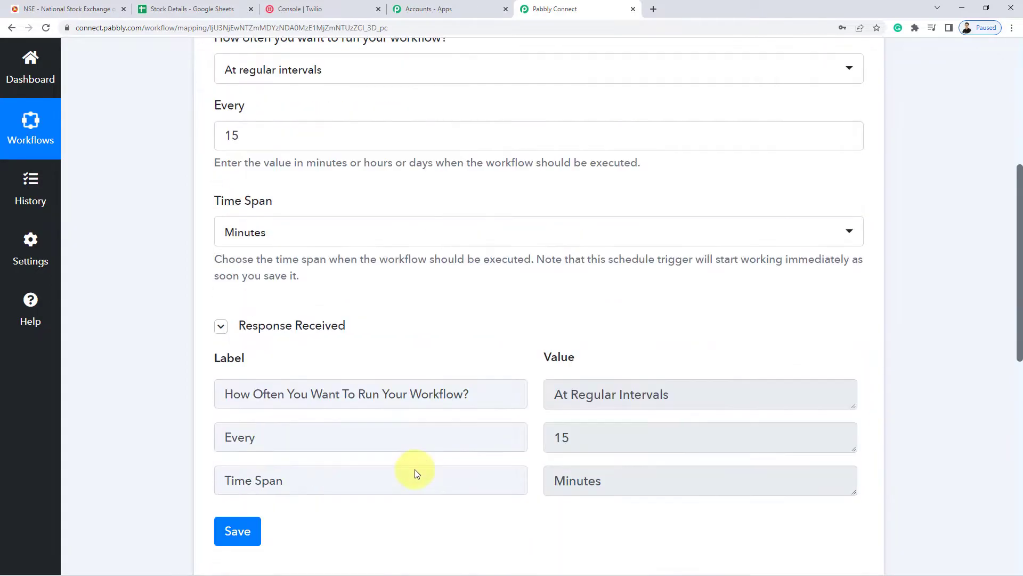
pyautogui.scroll(-1, 414, 469)
pyautogui.scroll(-1, 415, 469)
pyautogui.scroll(-2, 415, 469)
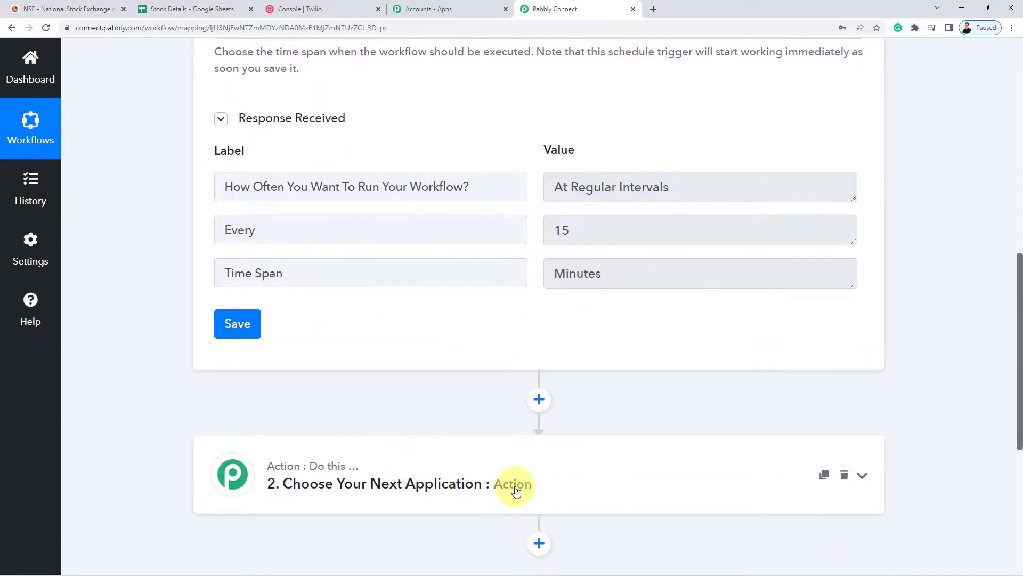
pyautogui.click(539, 402)
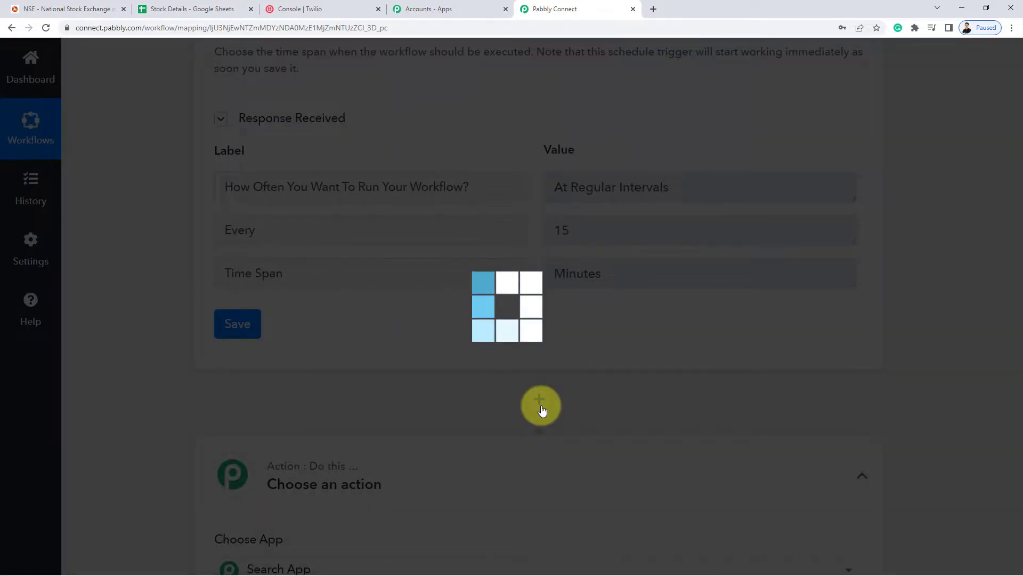
pyautogui.scroll(-4, 304, 411)
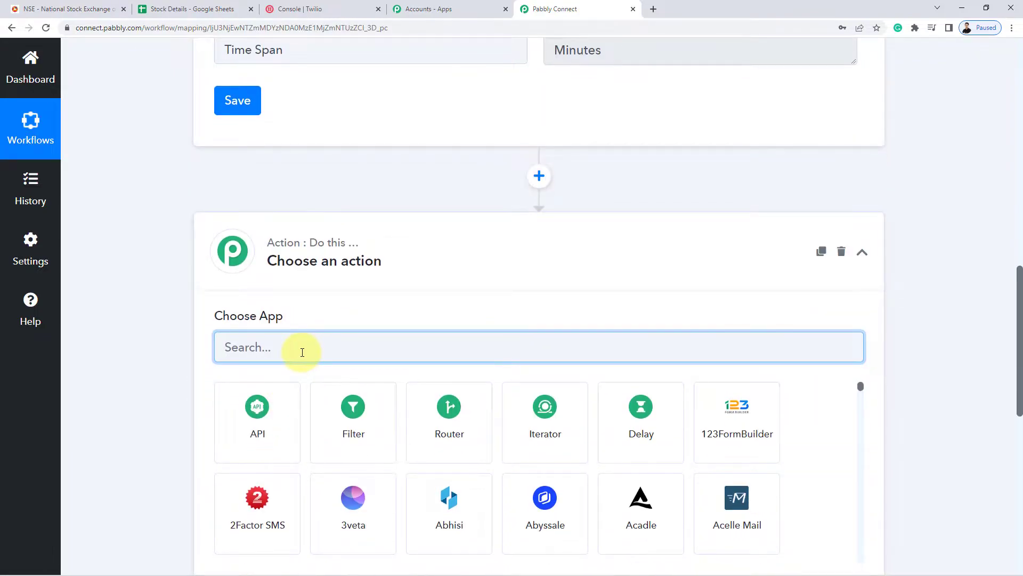
pyautogui.write('Google')
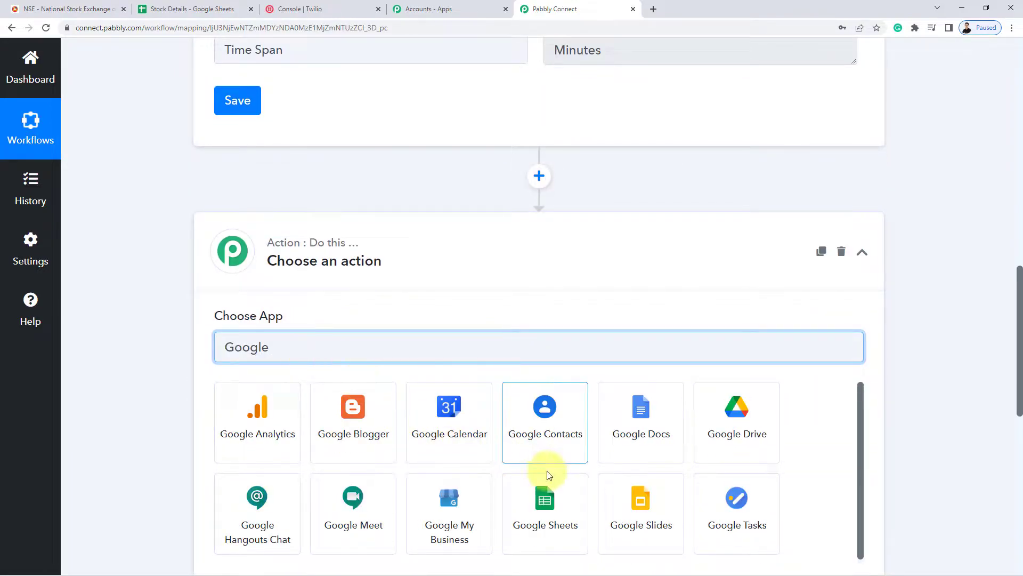
pyautogui.click(556, 512)
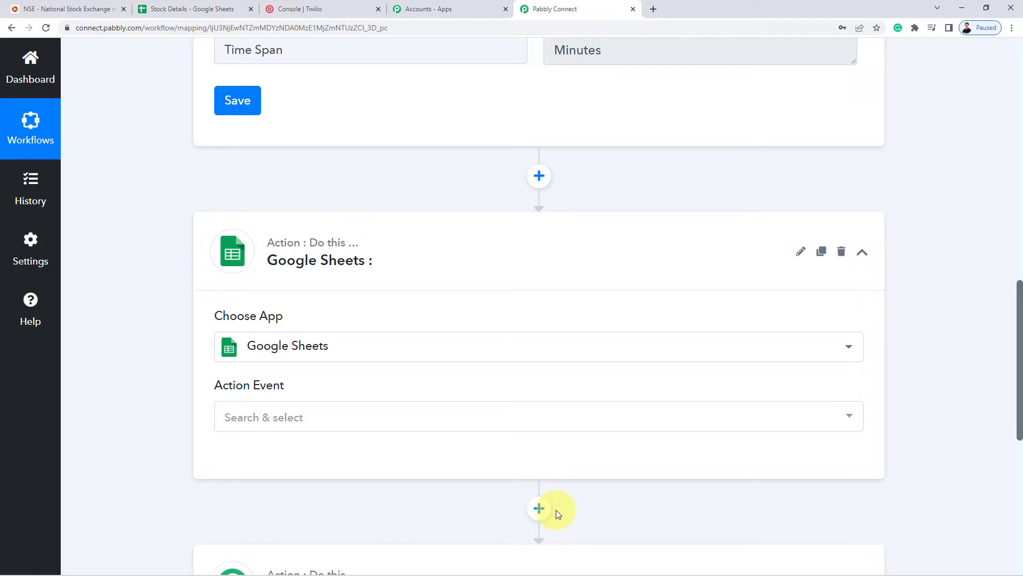
# Choose Get Row(s) as the action event and start the account connection
pyautogui.click(268, 428)
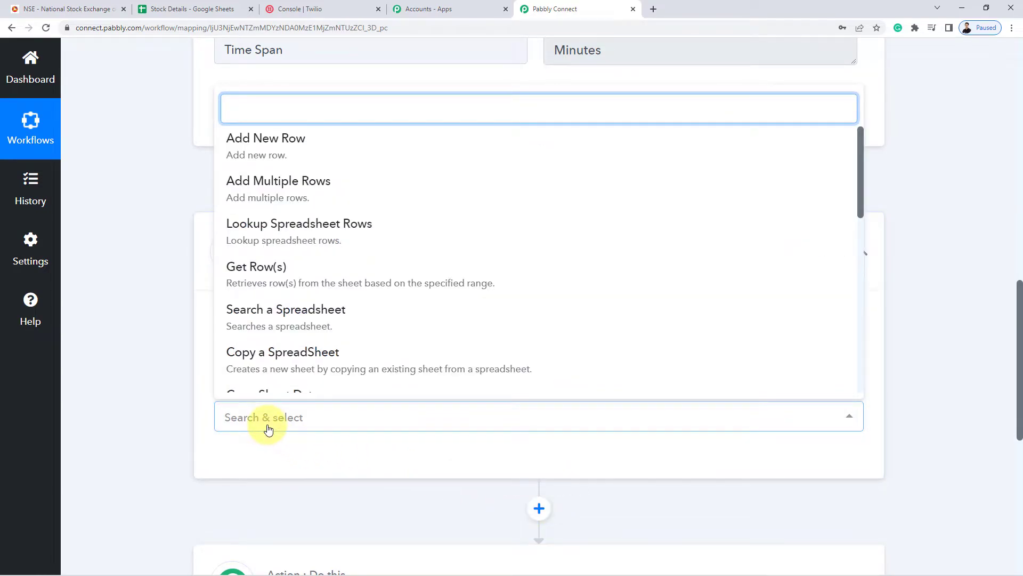
pyautogui.click(297, 279)
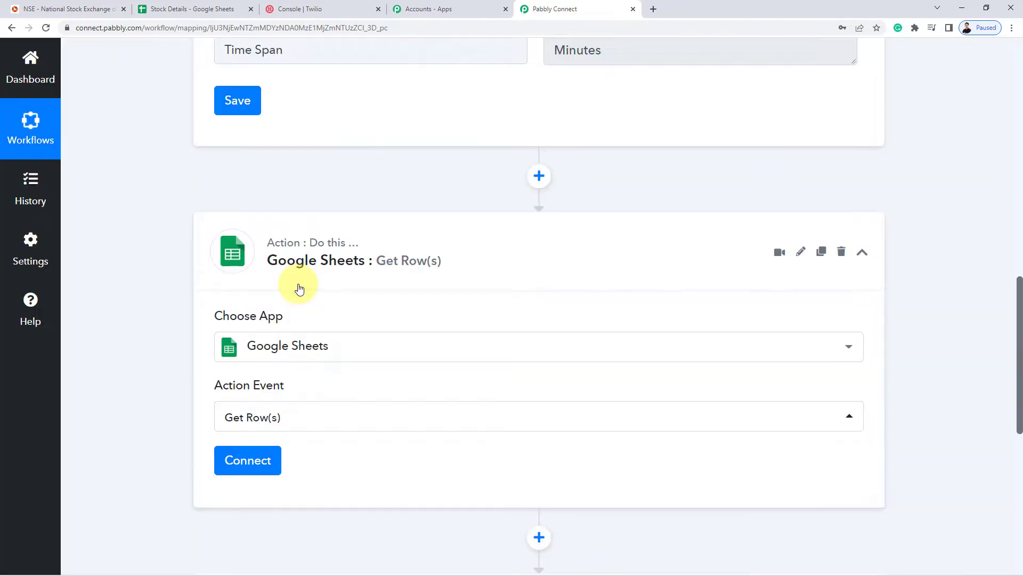
pyautogui.click(268, 463)
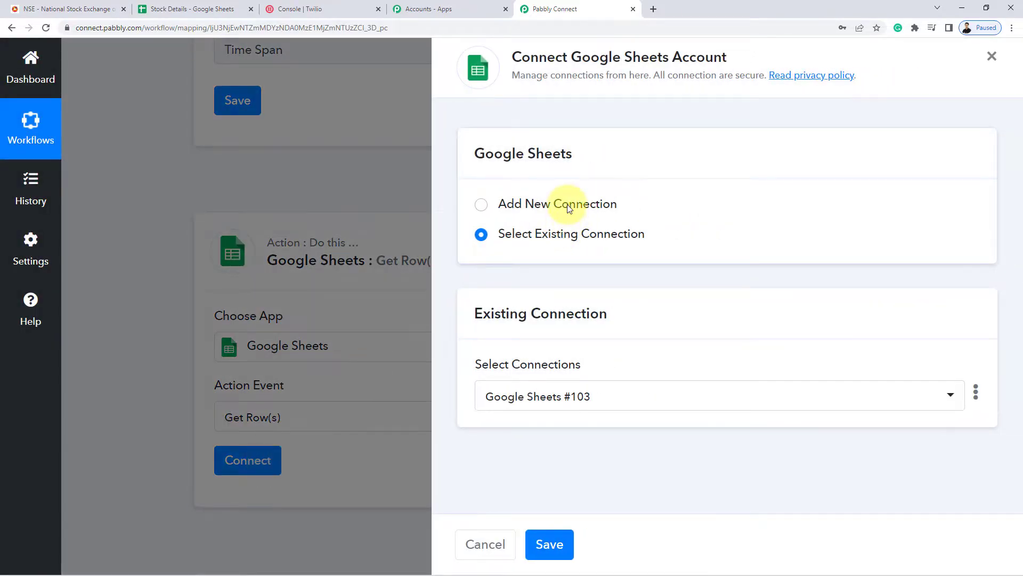
# Add a new Google Sheets connection by authorizing the Google account and granting access
pyautogui.click(566, 204)
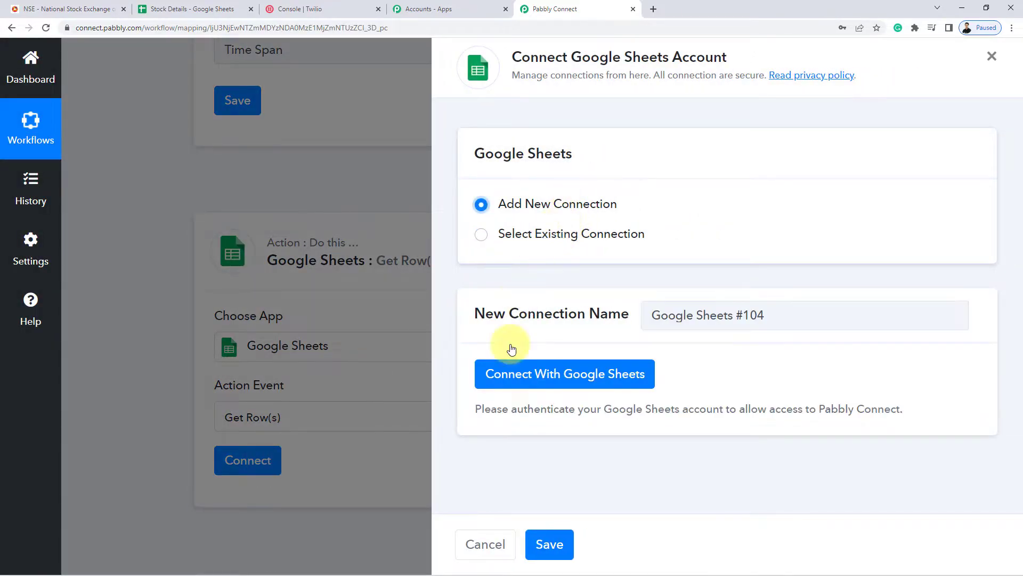
pyautogui.click(535, 376)
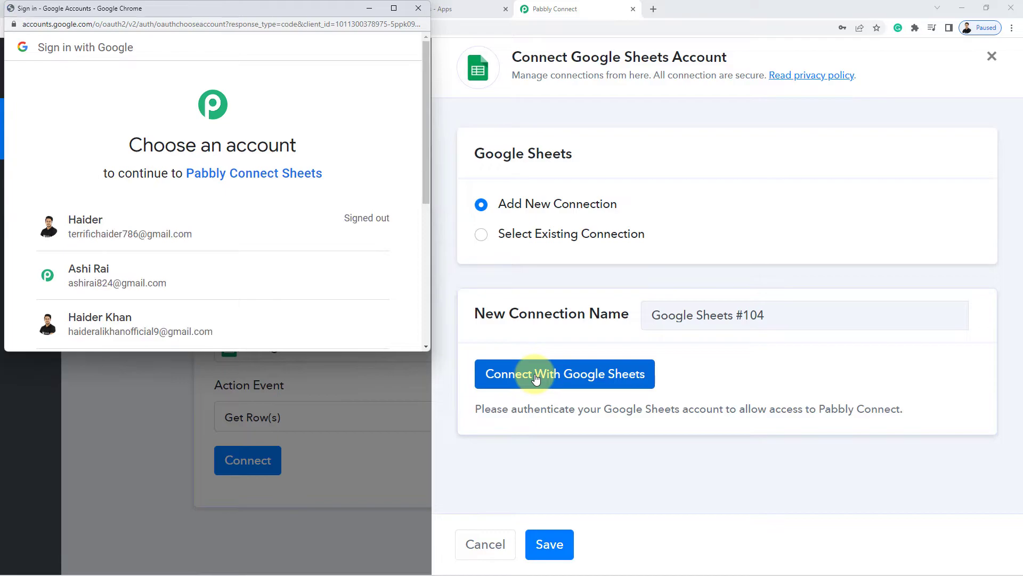
pyautogui.click(259, 291)
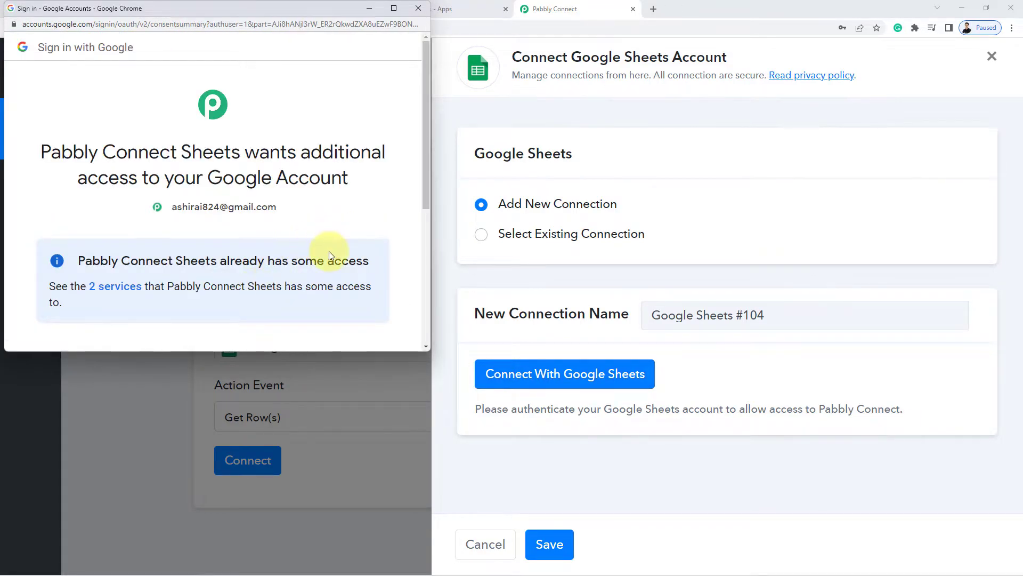
pyautogui.scroll(-4, 325, 253)
pyautogui.click(295, 278)
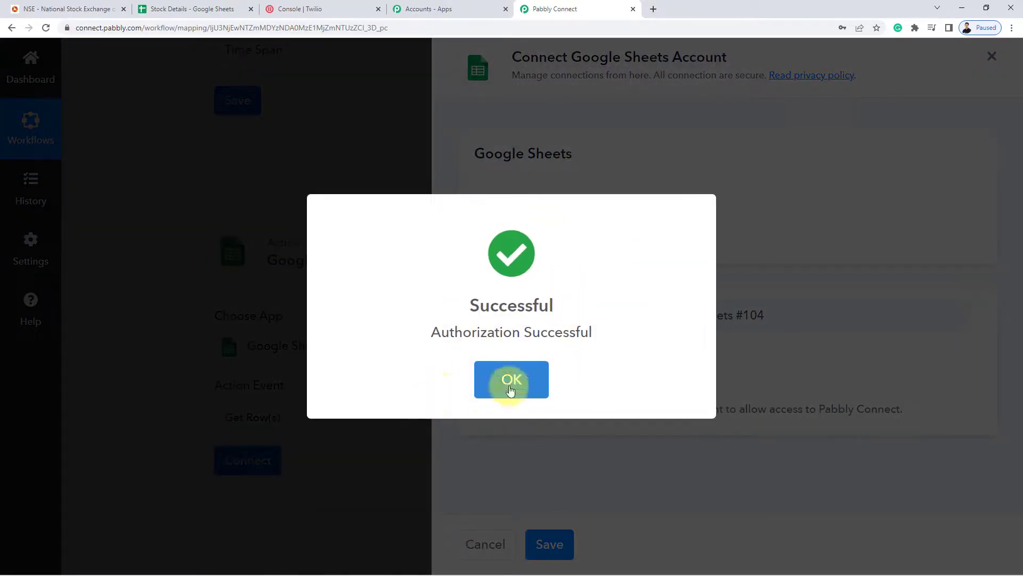
pyautogui.click(510, 390)
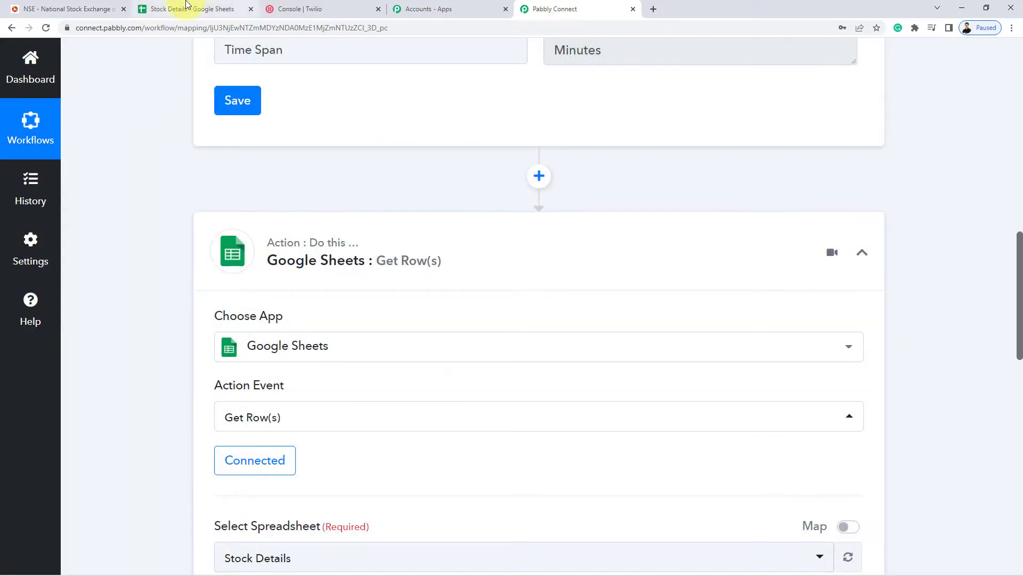
# In the Stock Details sheet, clear the prices in B3:B5, keeping only BAJAJFINSV's price
pyautogui.click(186, 6)
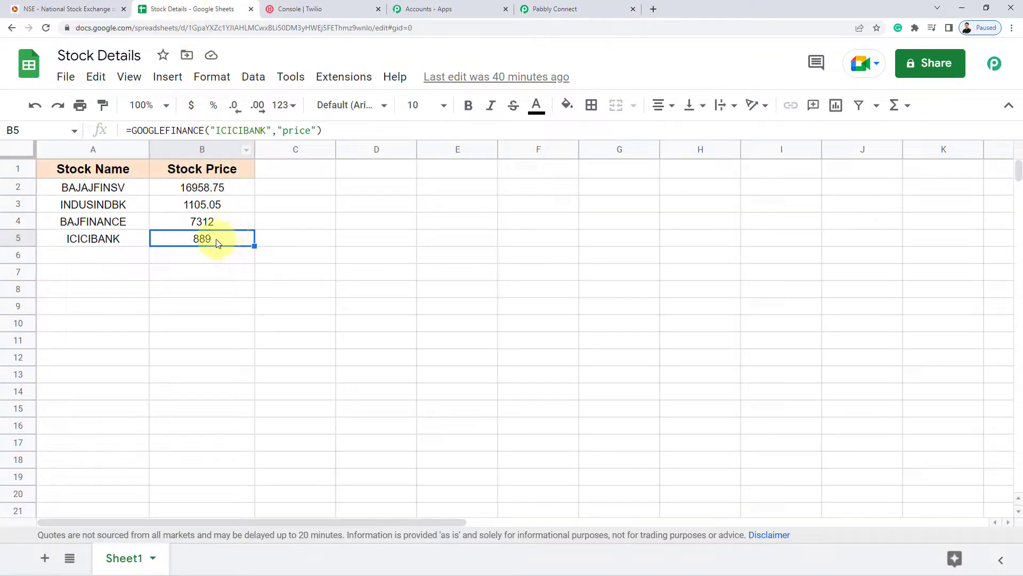
pyautogui.moveTo(217, 242); pyautogui.dragTo(213, 207)
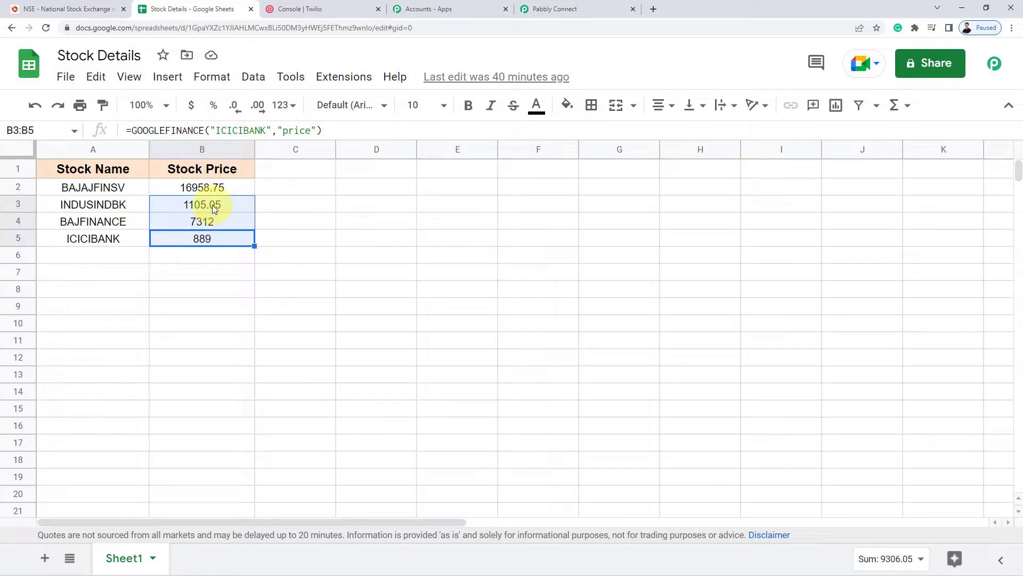
pyautogui.press('Delete')
pyautogui.click(99, 190)
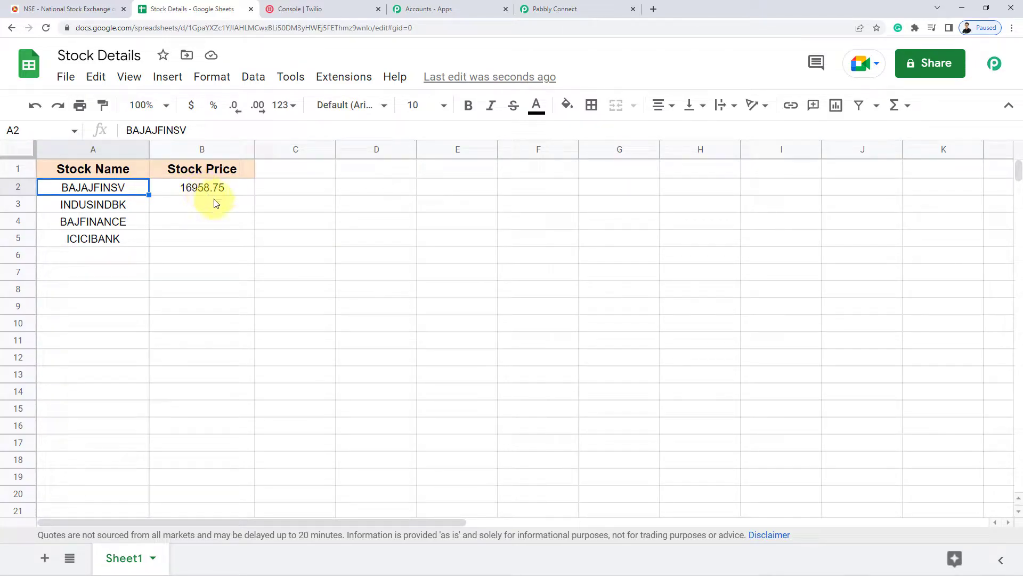
# Check the NSE stock watch table against the sheet's stock names and B2 price formula
pyautogui.click(67, 9)
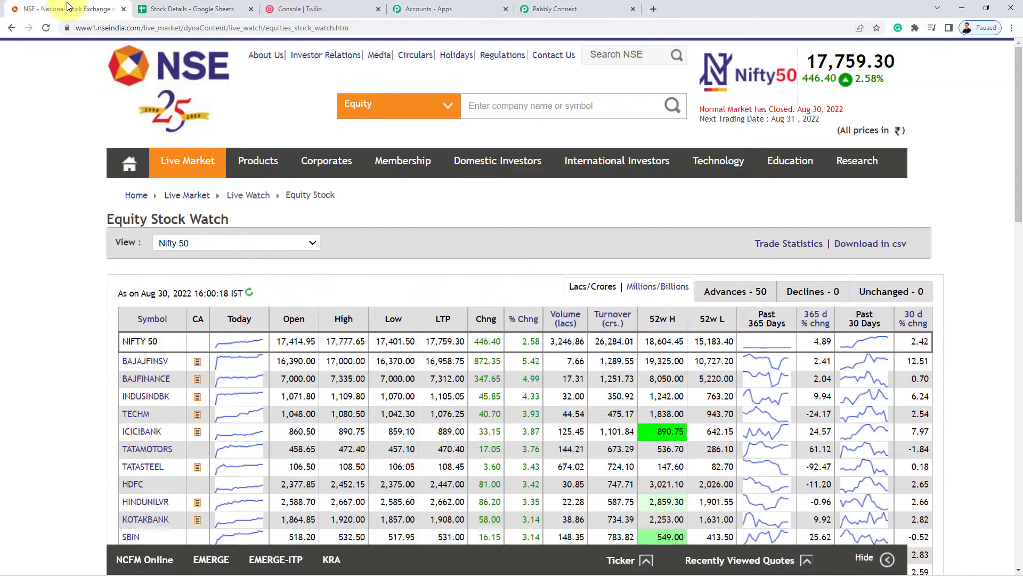
pyautogui.scroll(-4, 41, 245)
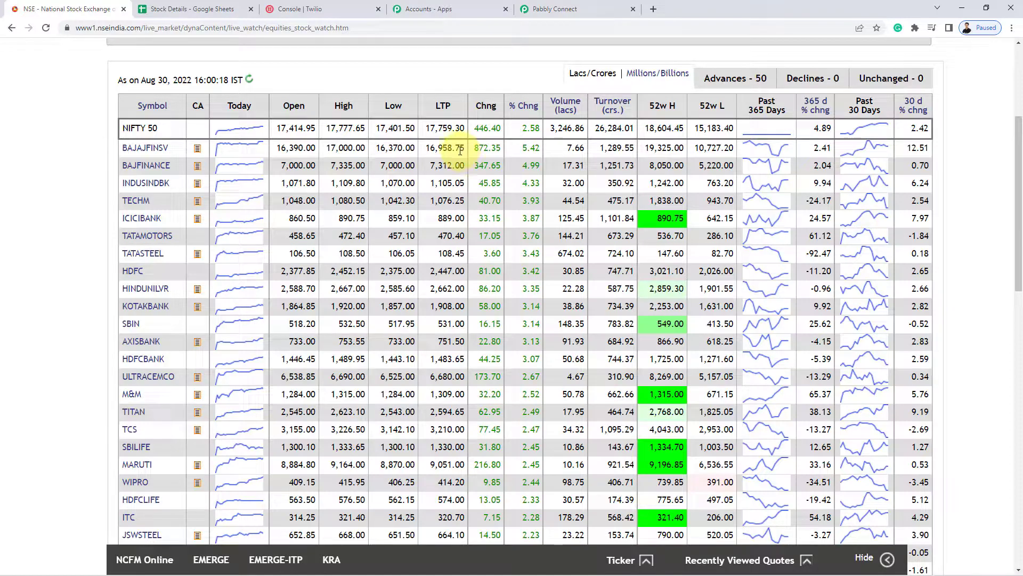
pyautogui.click(229, 9)
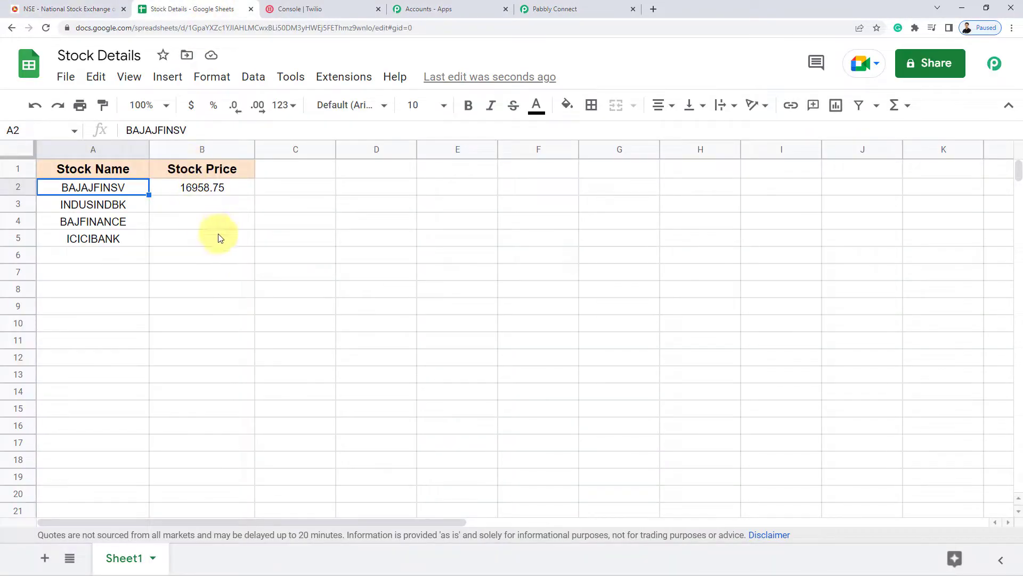
pyautogui.click(203, 188)
pyautogui.click(109, 205)
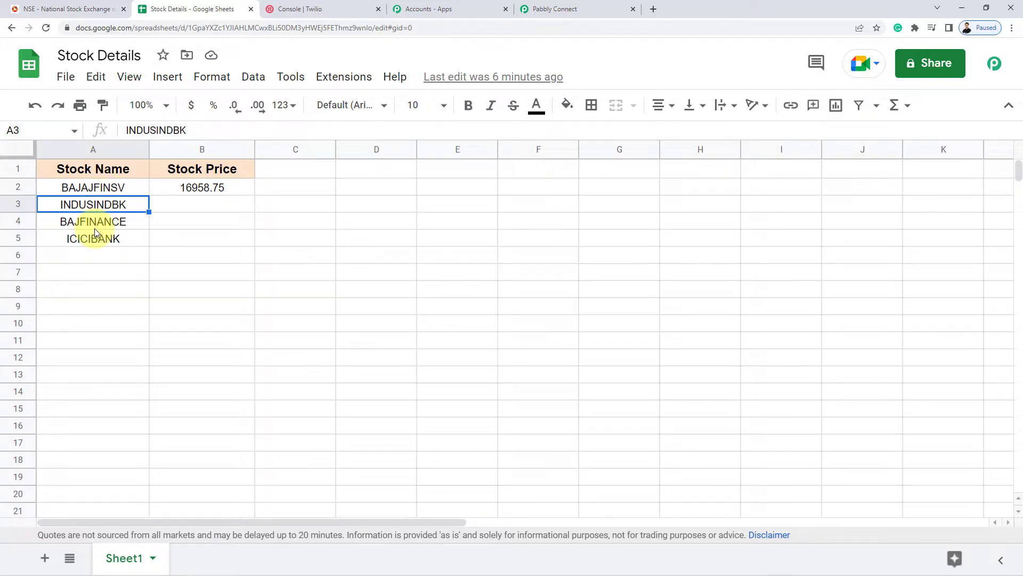
pyautogui.click(36, 9)
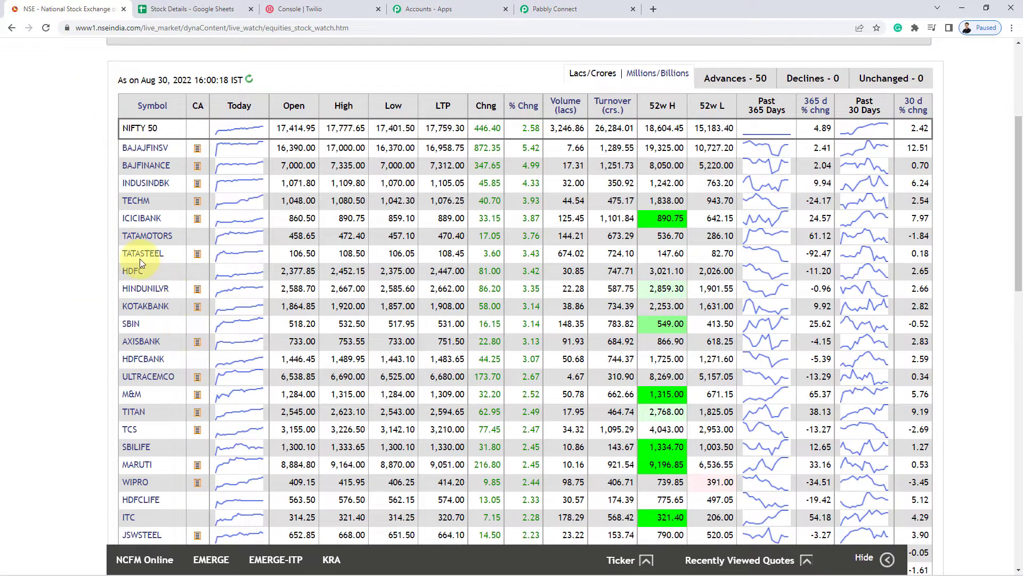
# Copy the TATASTEEL symbol from NSE into cell A6
pyautogui.moveTo(120, 254); pyautogui.dragTo(164, 255)
pyautogui.hotkey('ctrl', 'c')
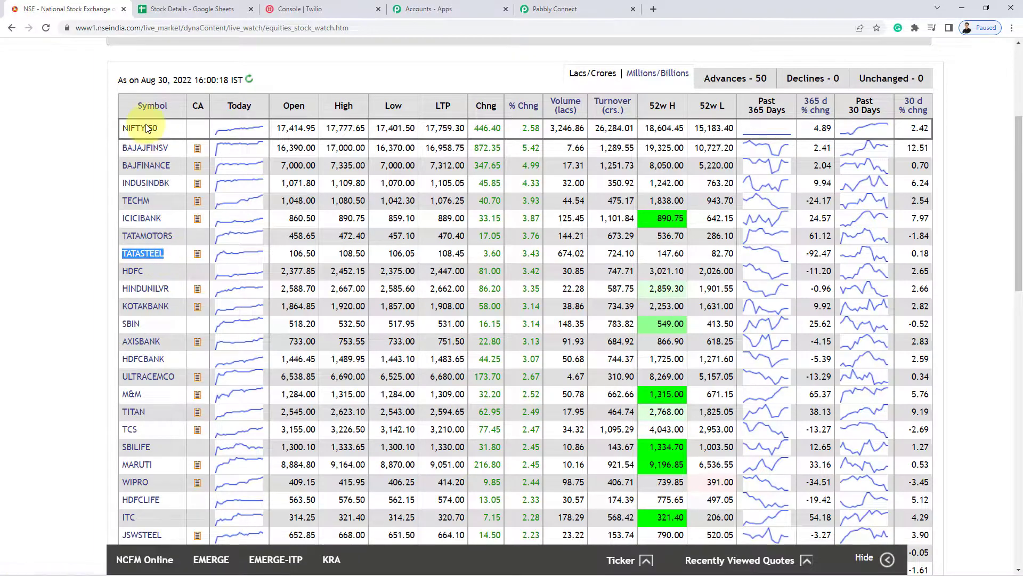
pyautogui.click(202, 7)
pyautogui.doubleClick(98, 255)
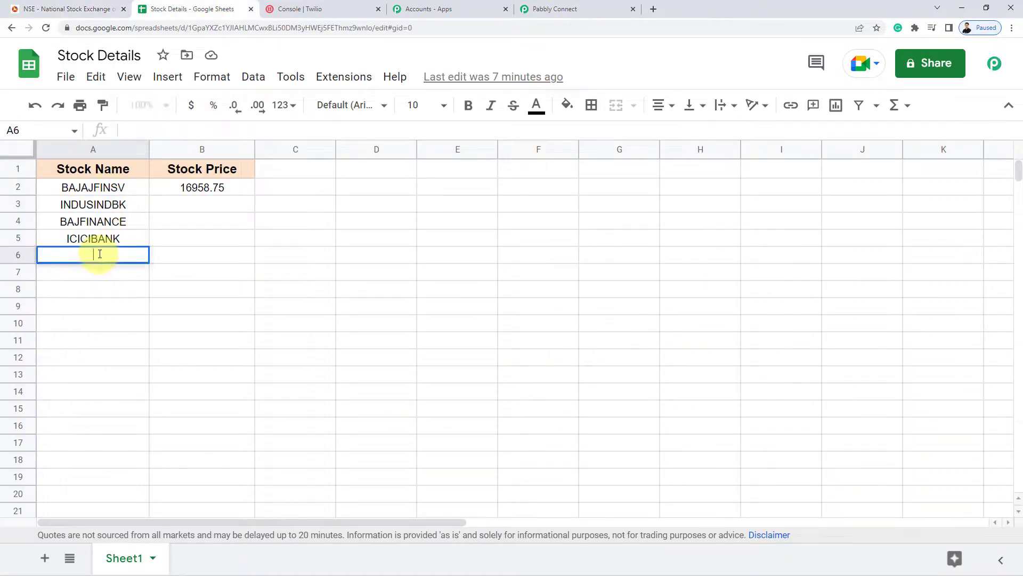
pyautogui.hotkey('ctrl', 'v')
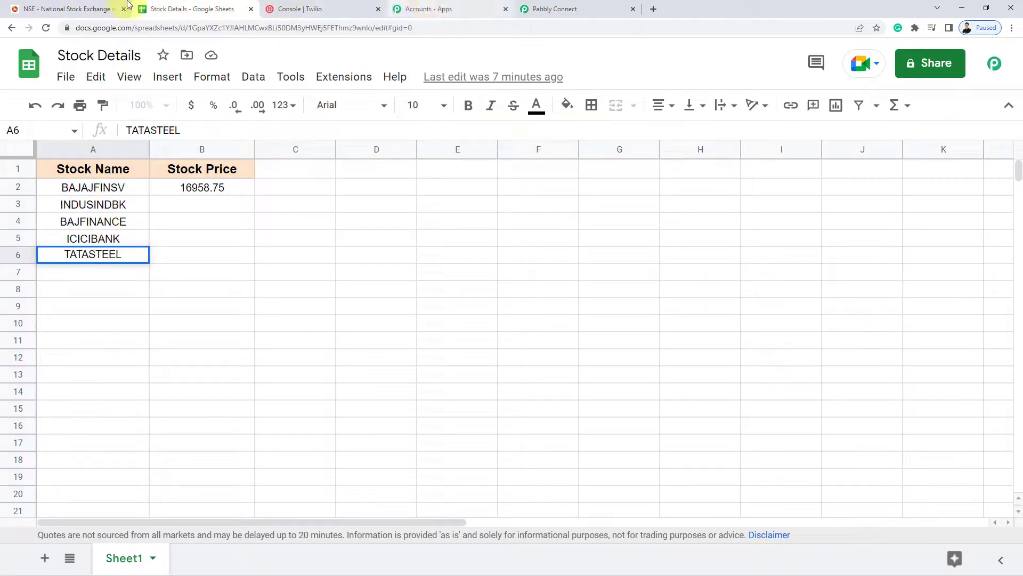
# Copy the TATAMOTORS symbol from NSE into cell A7 as plain text
pyautogui.click(115, 11)
pyautogui.moveTo(120, 236); pyautogui.dragTo(177, 236)
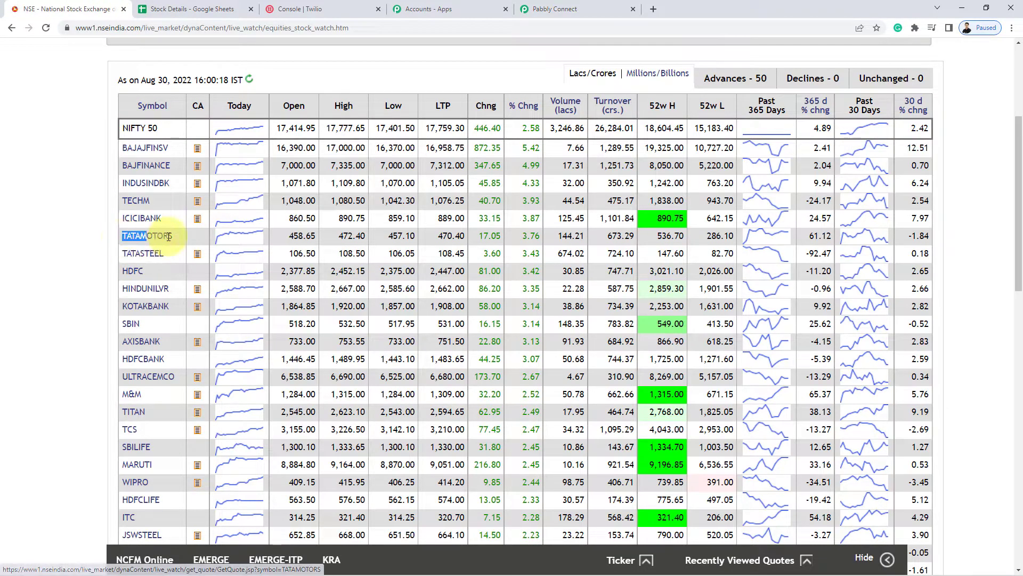
pyautogui.click(192, 8)
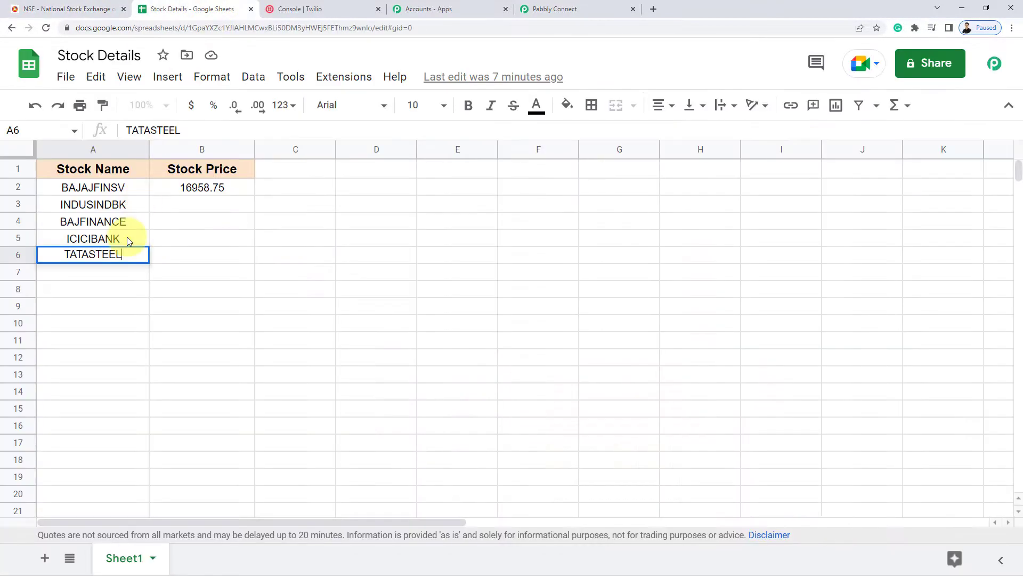
pyautogui.click(95, 277)
pyautogui.write('TATAMOTORS')
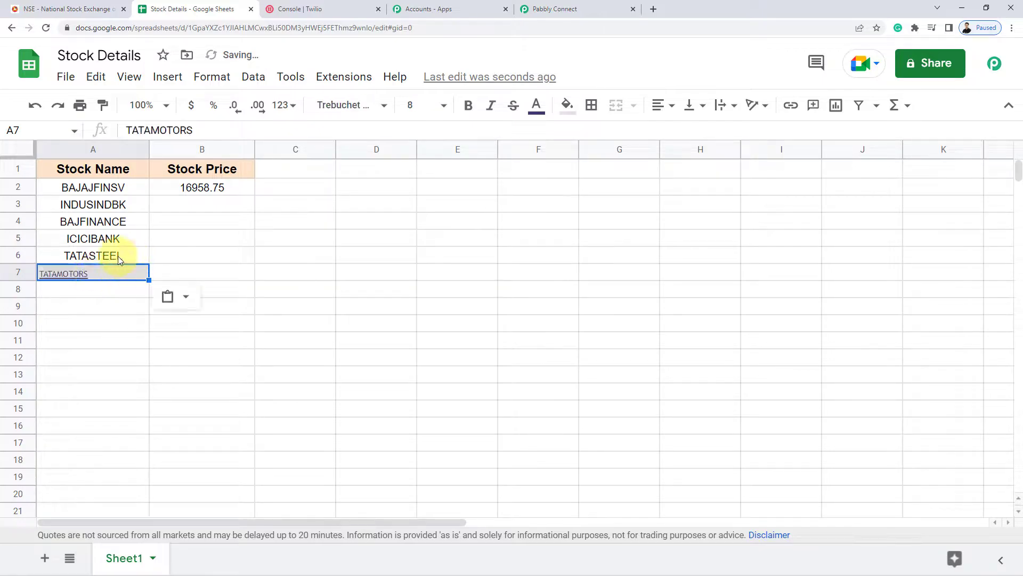
pyautogui.hotkey('ctrl', 'z')
pyautogui.write('TATAMOTORS')
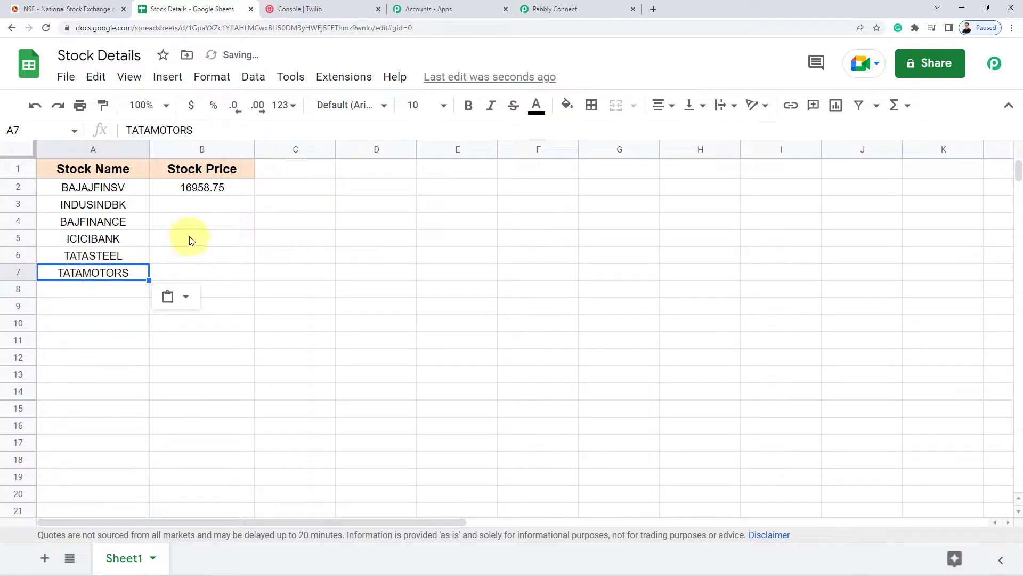
pyautogui.click(190, 238)
pyautogui.click(196, 195)
pyautogui.click(118, 185)
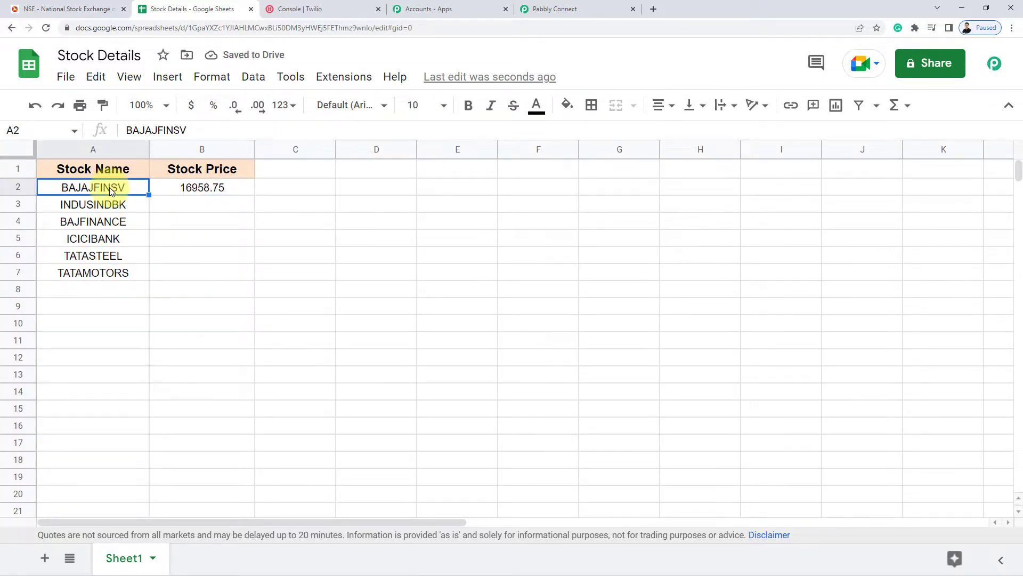
pyautogui.click(216, 188)
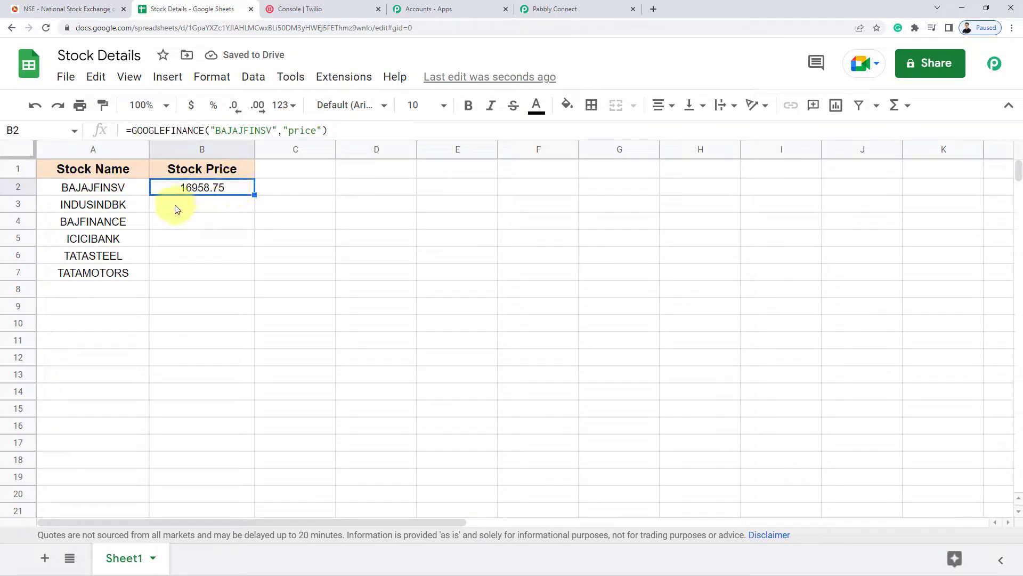
pyautogui.moveTo(176, 206); pyautogui.dragTo(193, 281)
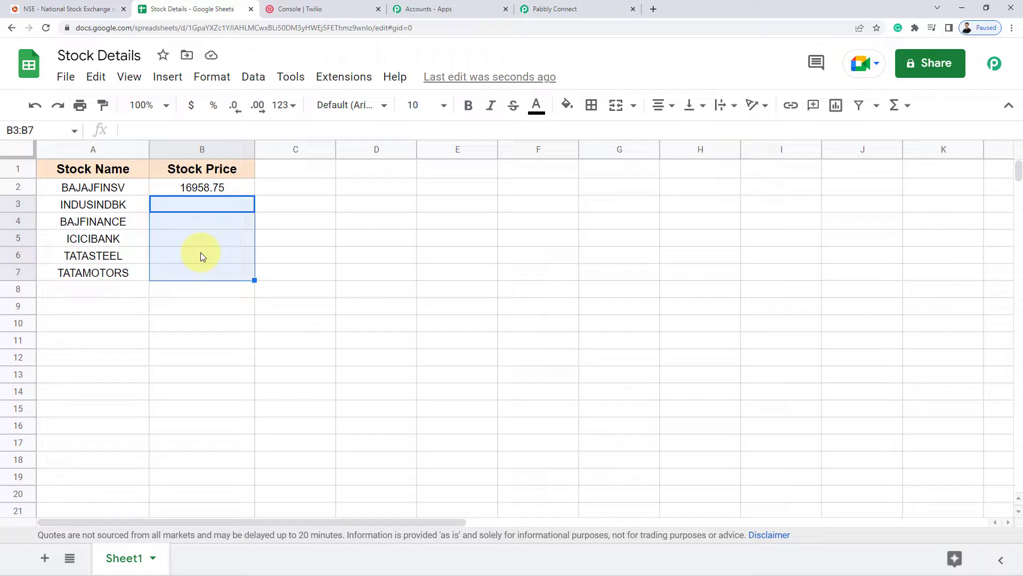
pyautogui.click(128, 5)
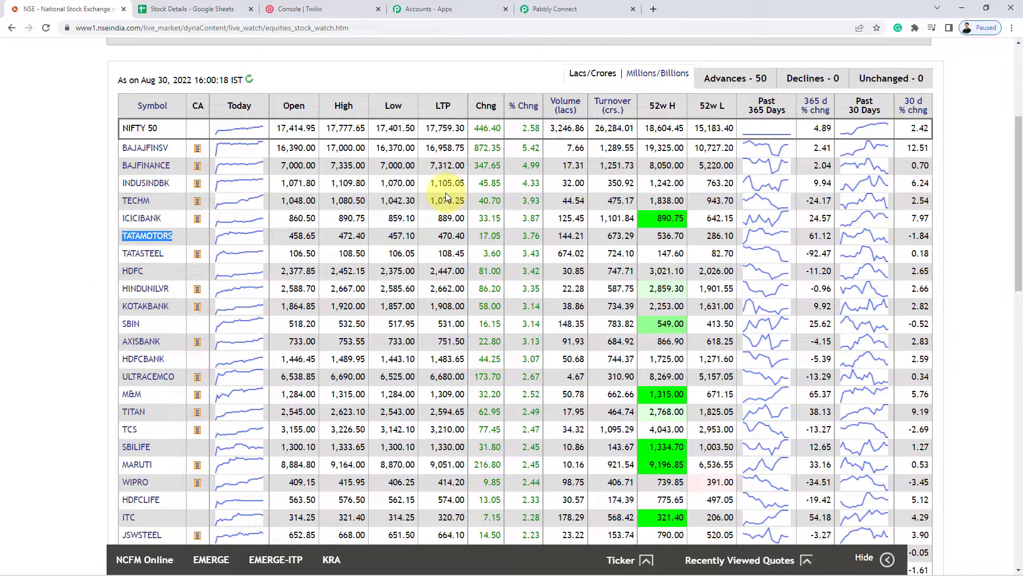
pyautogui.click(212, 9)
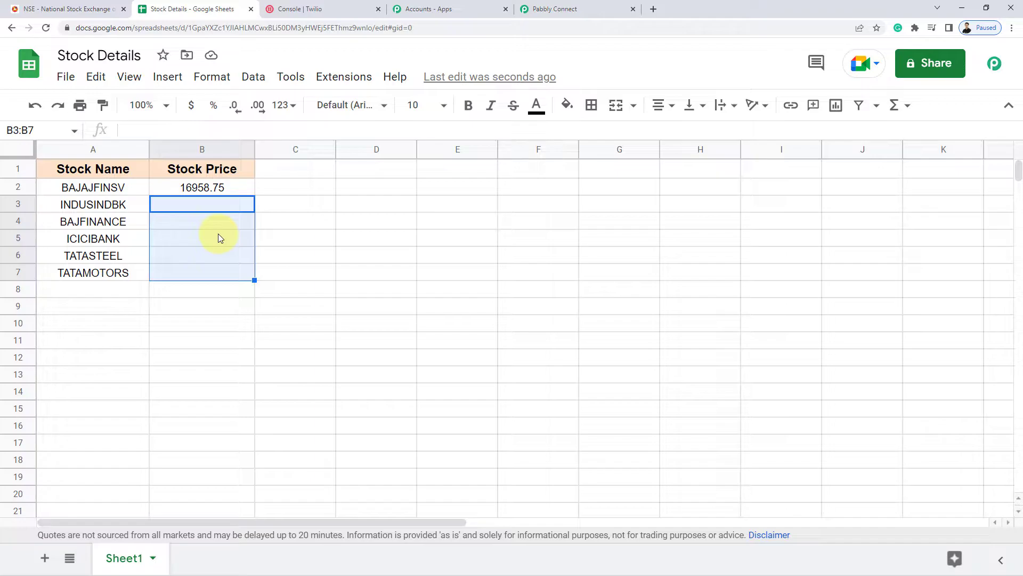
pyautogui.doubleClick(199, 187)
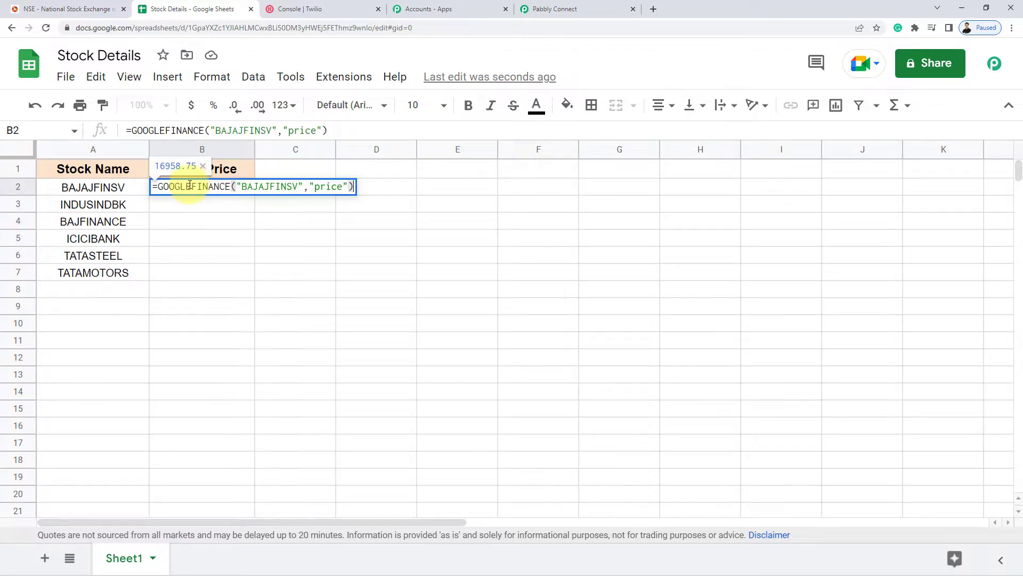
pyautogui.click(162, 203)
pyautogui.doubleClick(186, 209)
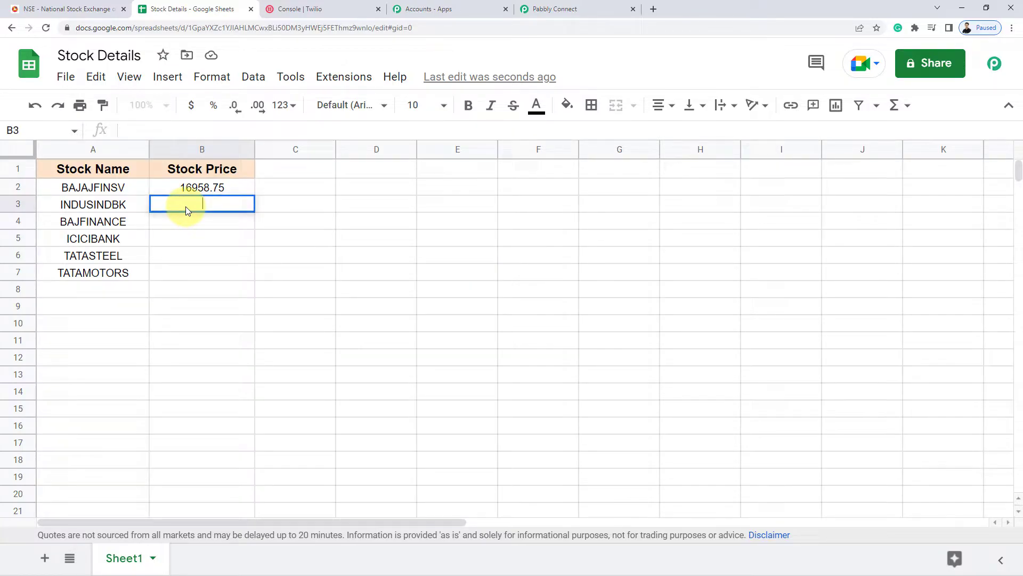
# Begin a GOOGLEFINANCE formula in B3 and highlight the INDUSINDBK name in A3 to copy
pyautogui.write('=')
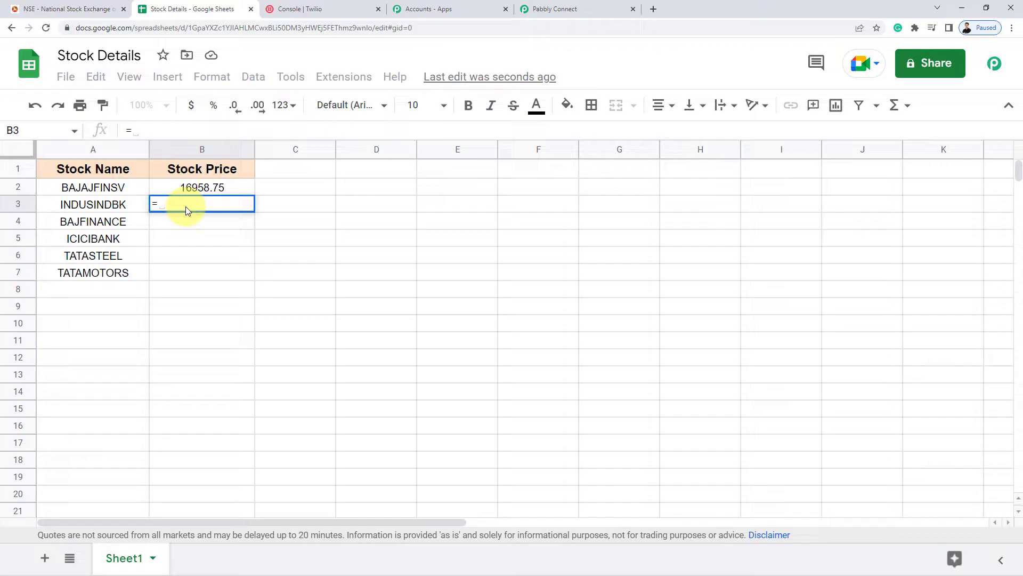
pyautogui.write('goo')
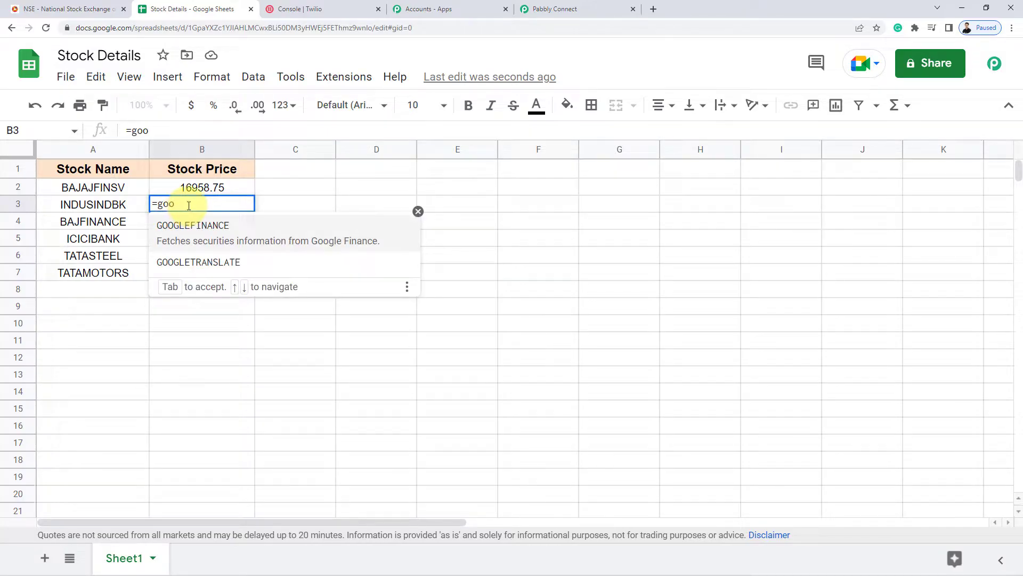
pyautogui.click(212, 230)
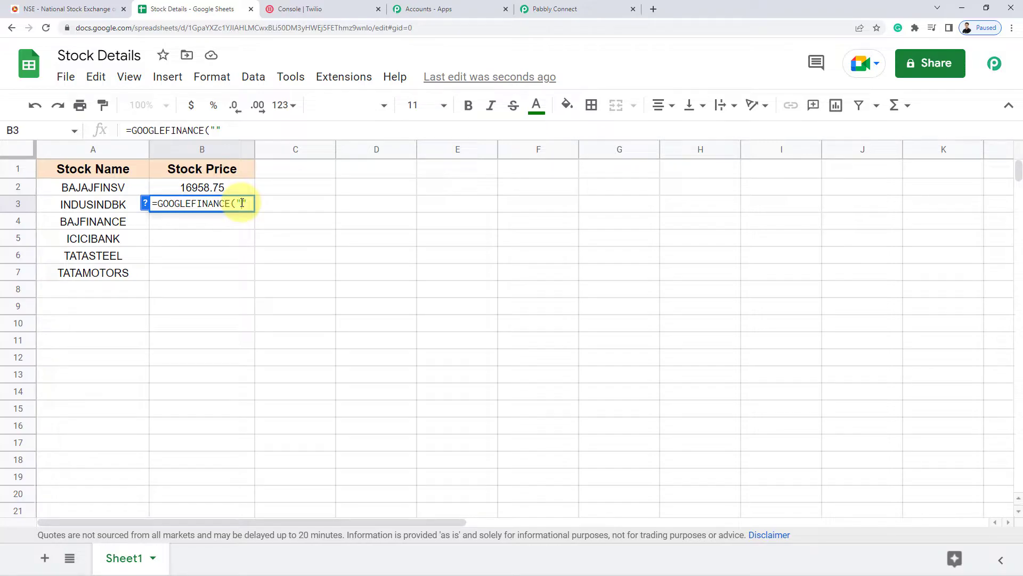
pyautogui.click(91, 207)
pyautogui.doubleClick(94, 205)
pyautogui.doubleClick(94, 206)
pyautogui.hotkey('ctrl', 'c')
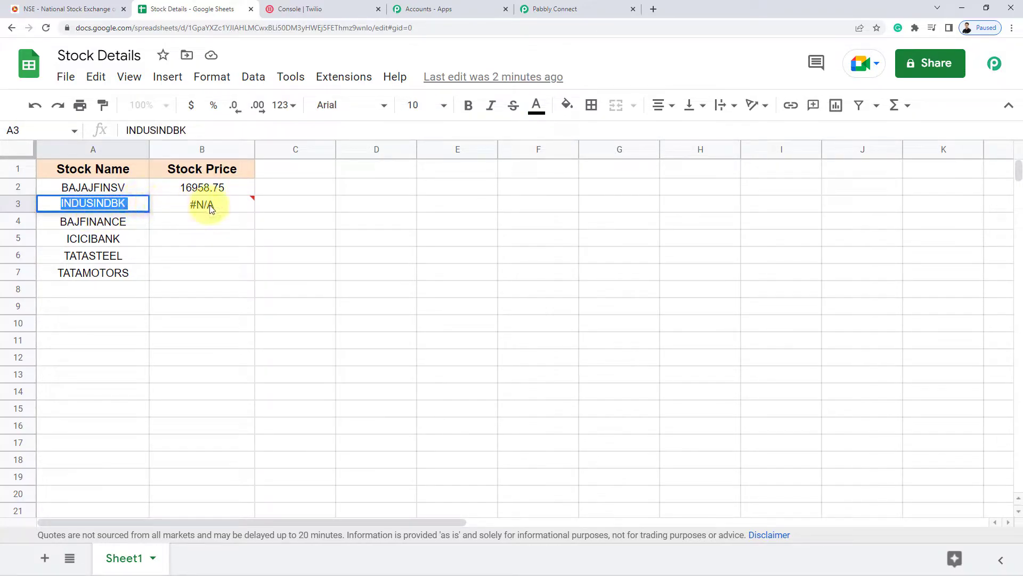
# Complete B3 as =GOOGLEFINANCE("INDUSINDBK","price"), which shows 1105.05
pyautogui.doubleClick(204, 204)
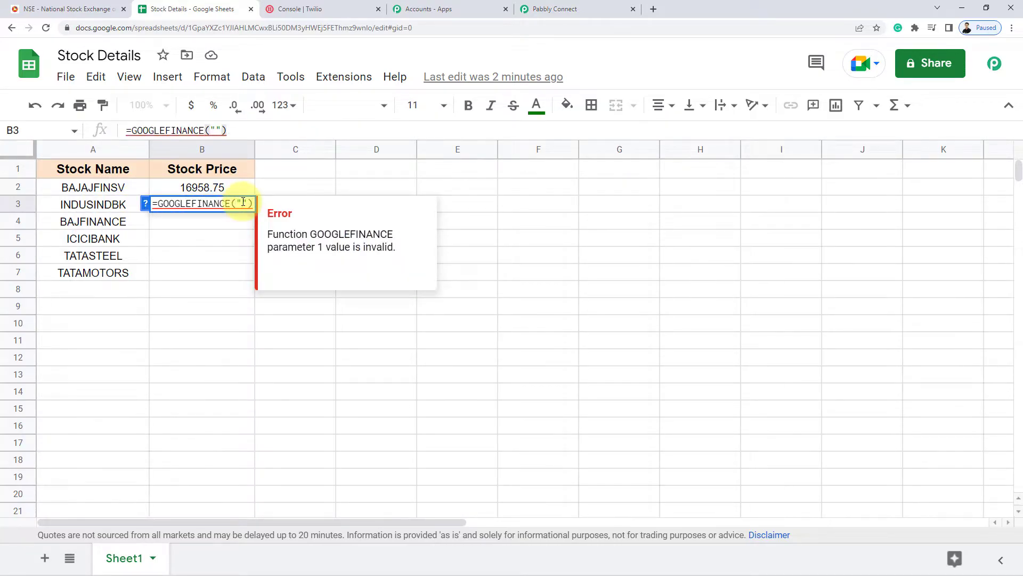
pyautogui.hotkey('ctrl', 'v')
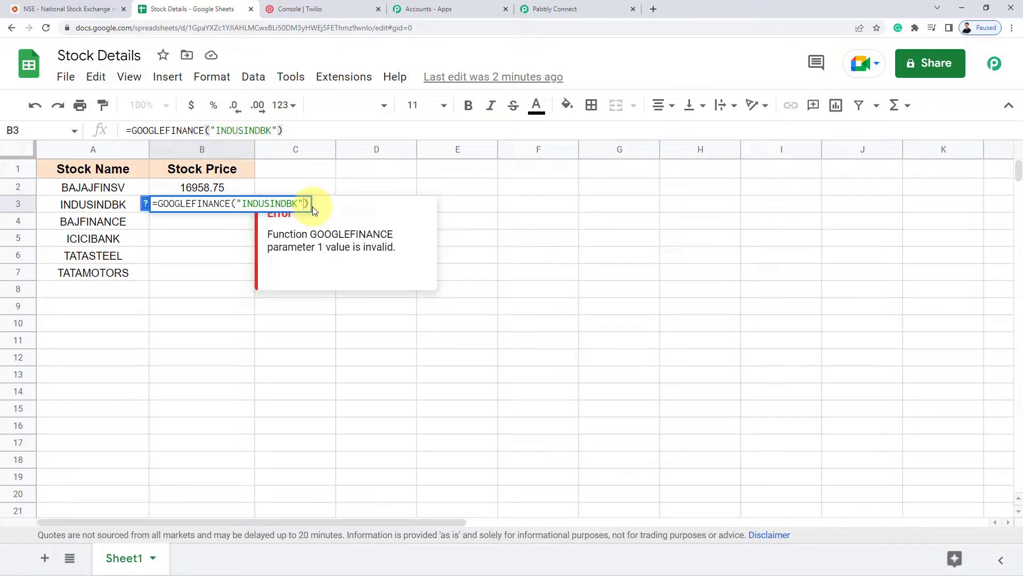
pyautogui.write(',')
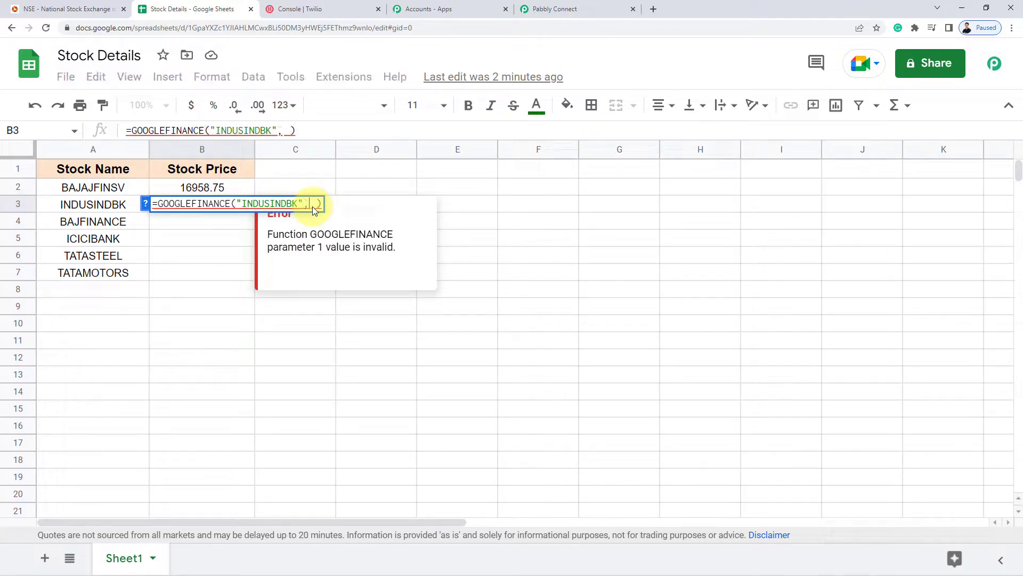
pyautogui.press('BackSpace')
pyautogui.write('""')
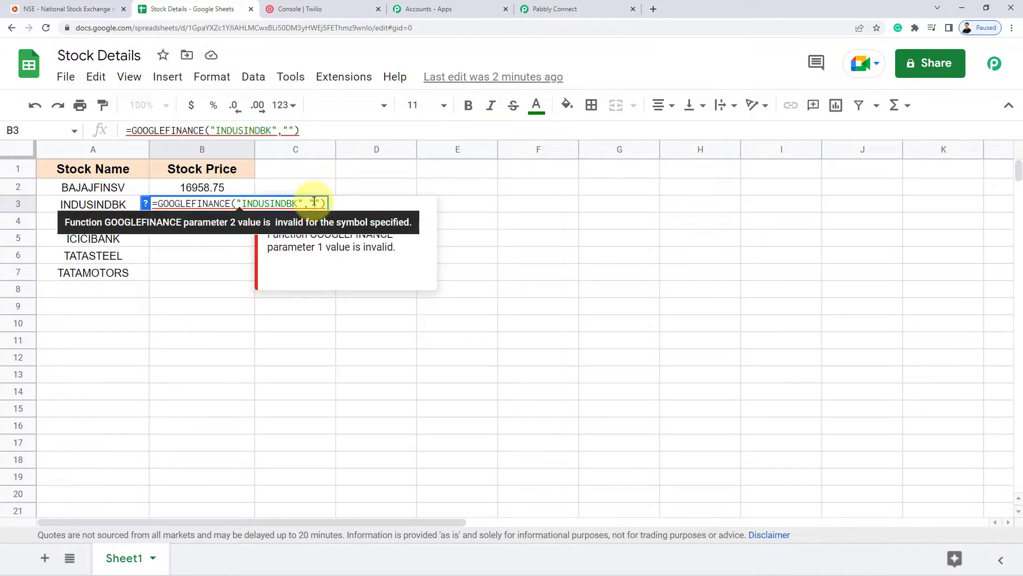
pyautogui.write('pro')
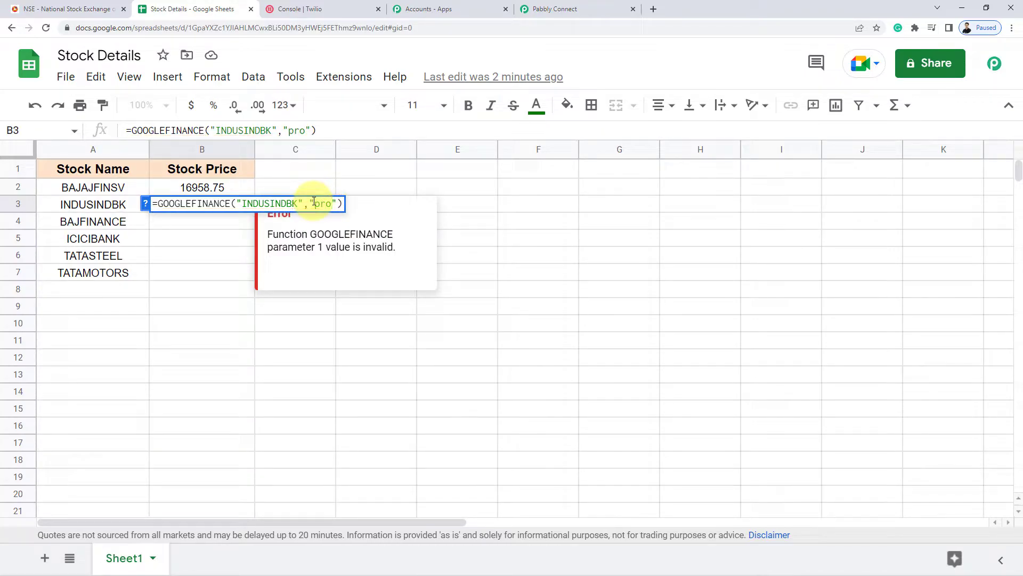
pyautogui.write('ce')
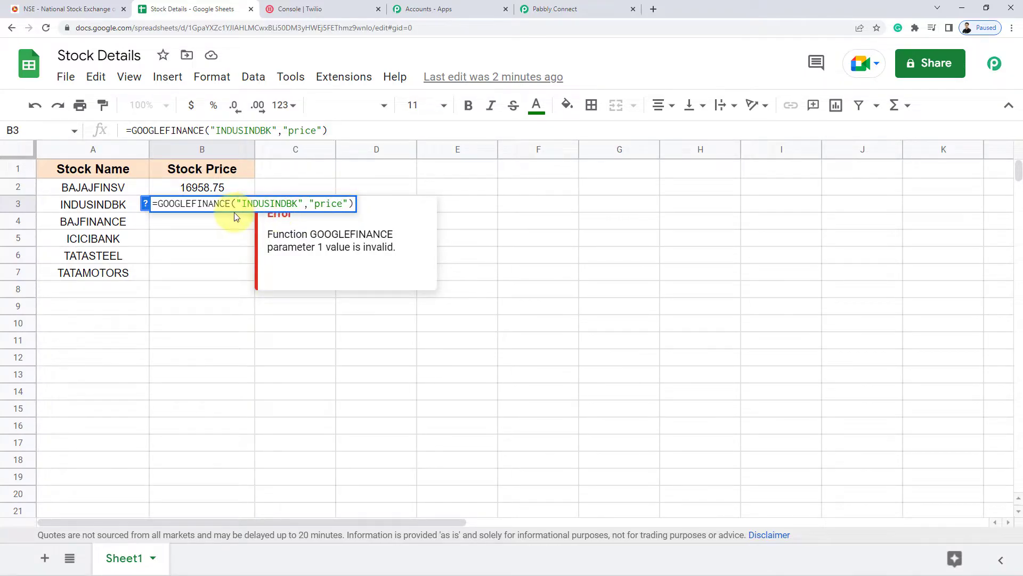
pyautogui.press('Return')
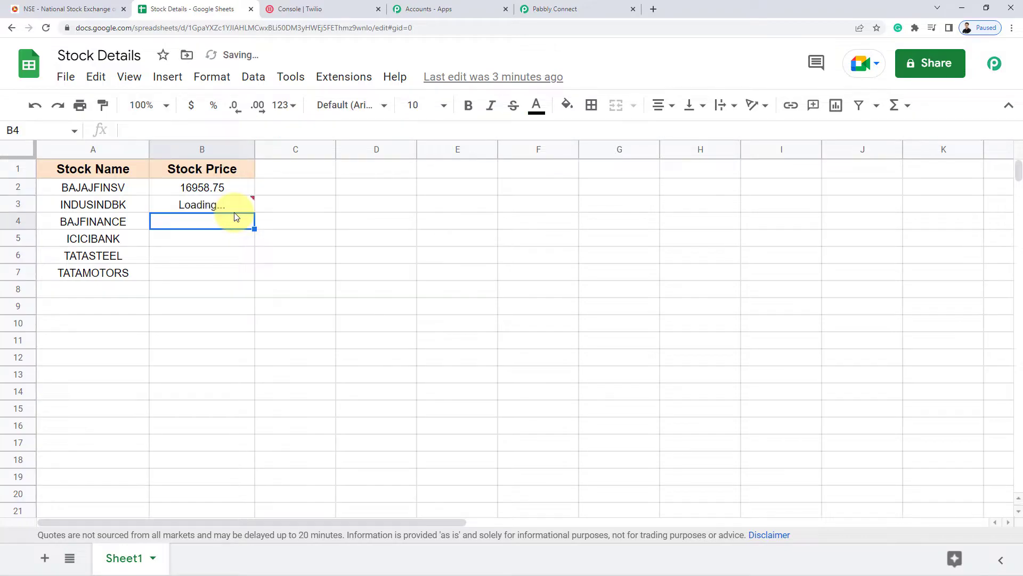
pyautogui.click(208, 271)
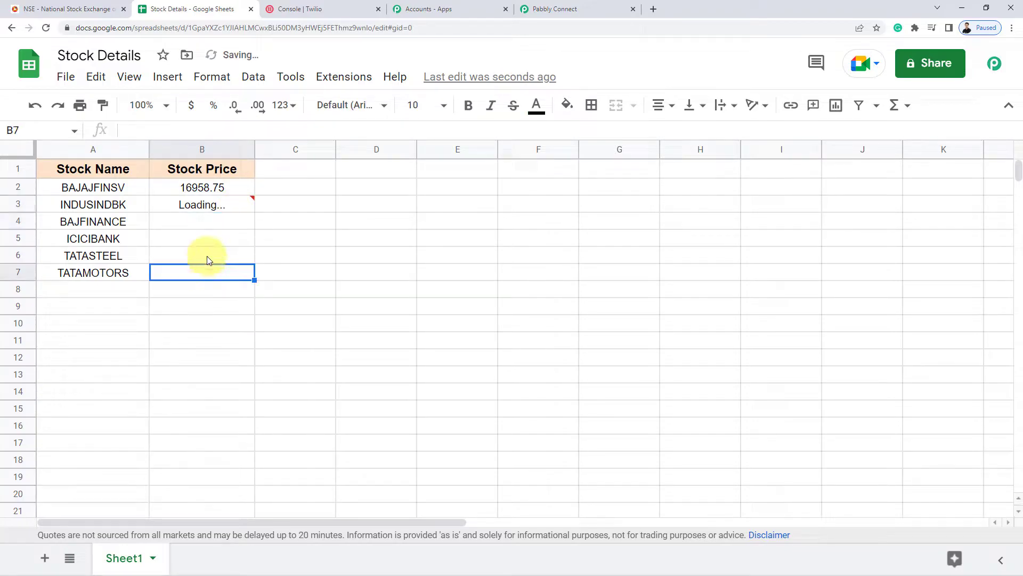
pyautogui.click(101, 206)
pyautogui.click(206, 206)
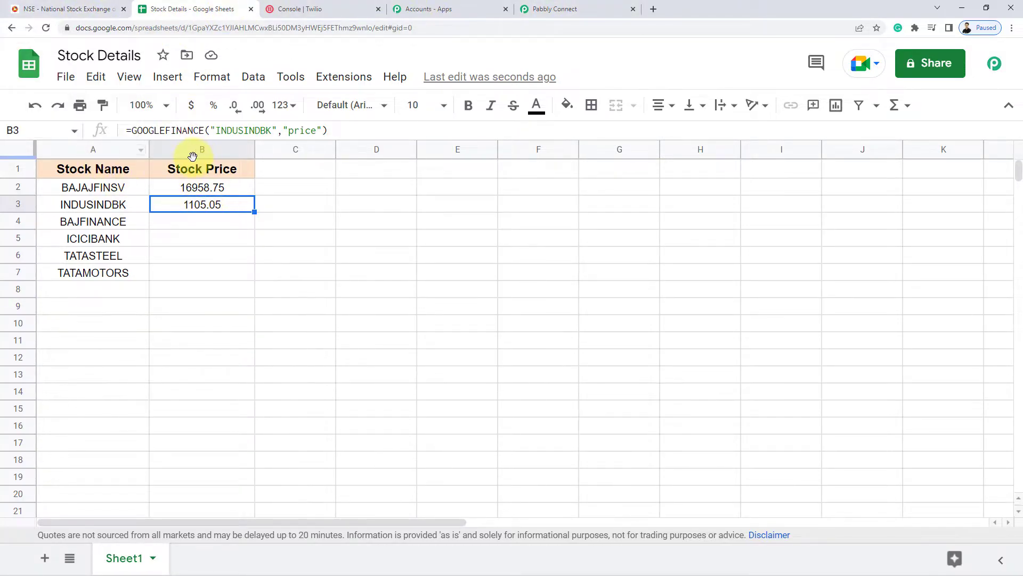
pyautogui.click(56, 8)
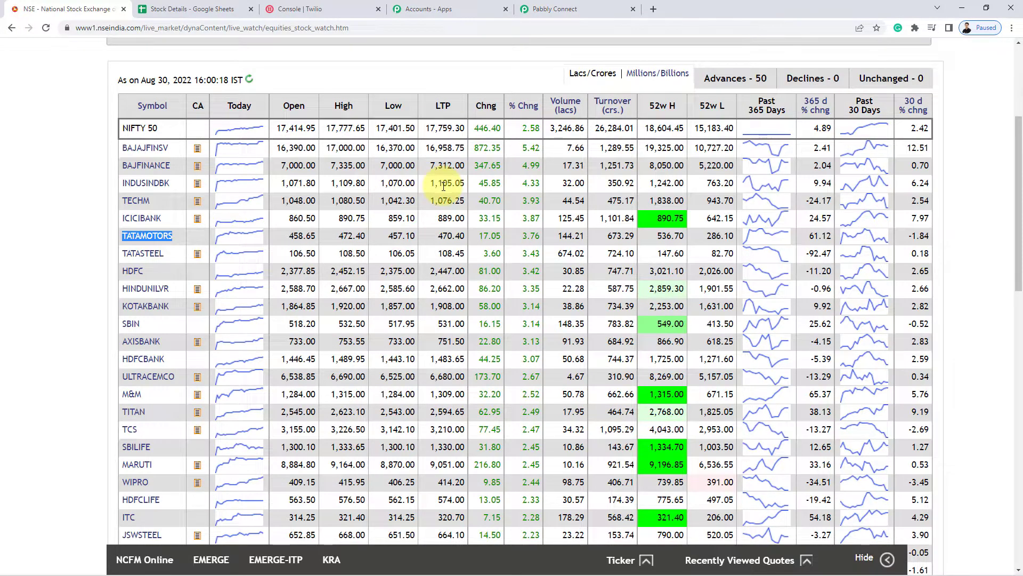
pyautogui.click(219, 9)
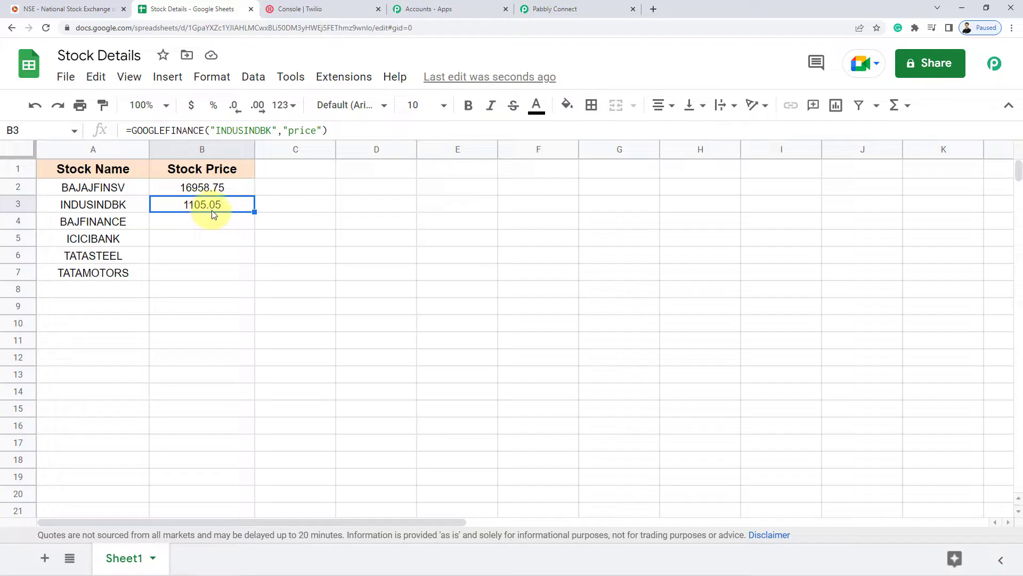
pyautogui.click(220, 227)
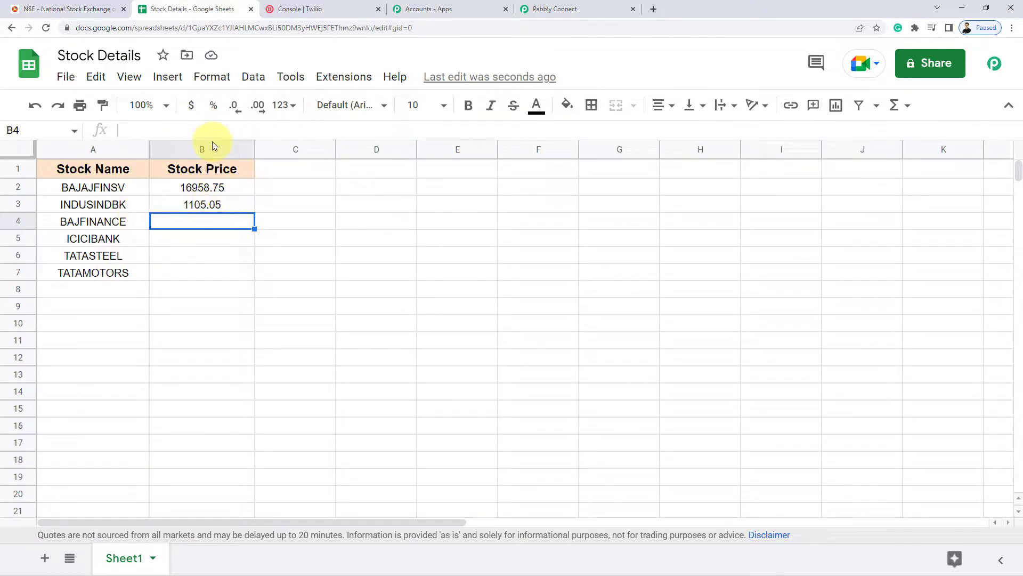
# Fill B3's price formula down to B4 and swap its symbol to BAJFINANCE, giving 7312
pyautogui.click(198, 205)
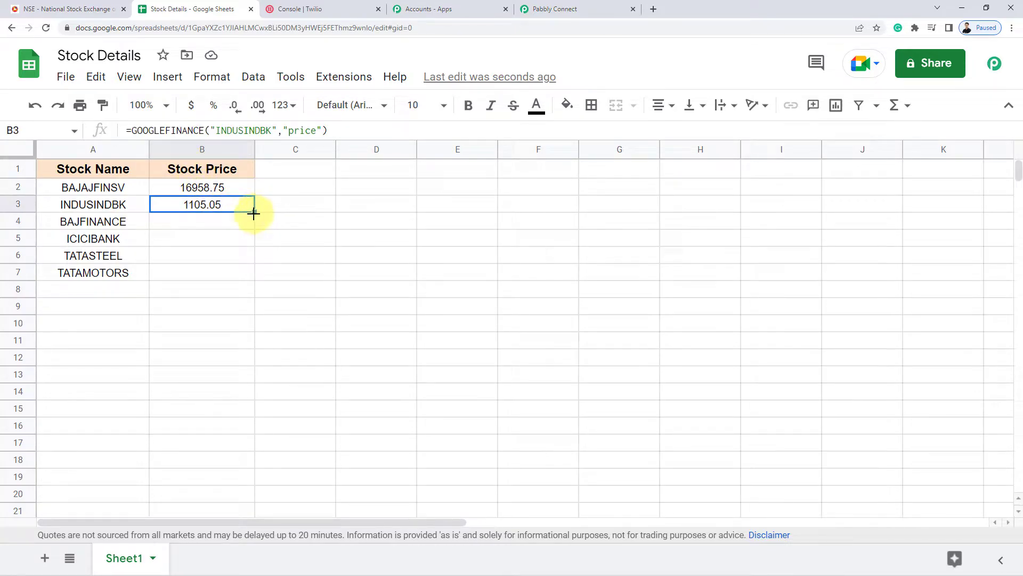
pyautogui.moveTo(255, 213); pyautogui.dragTo(251, 221)
pyautogui.click(184, 220)
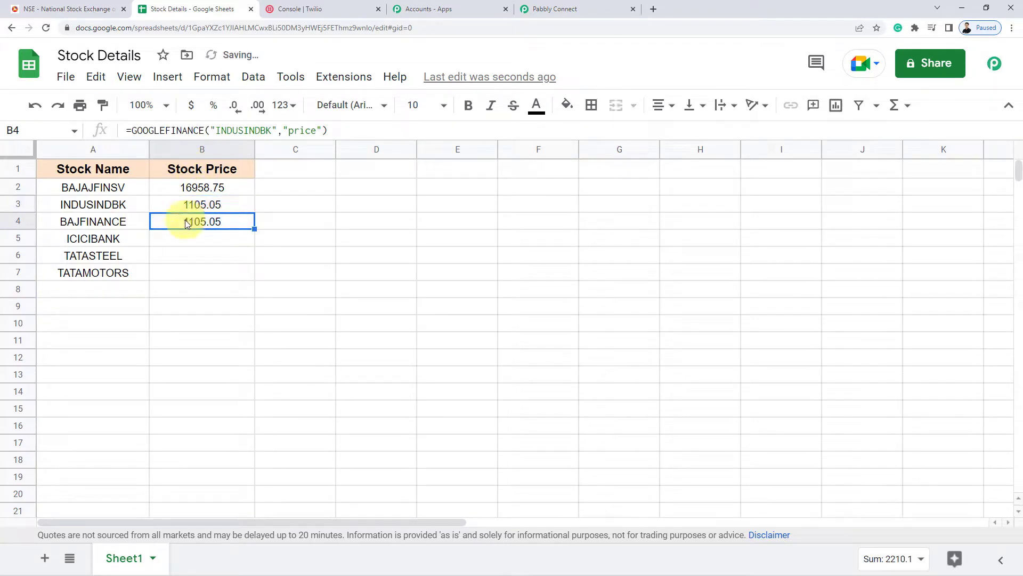
pyautogui.click(87, 220)
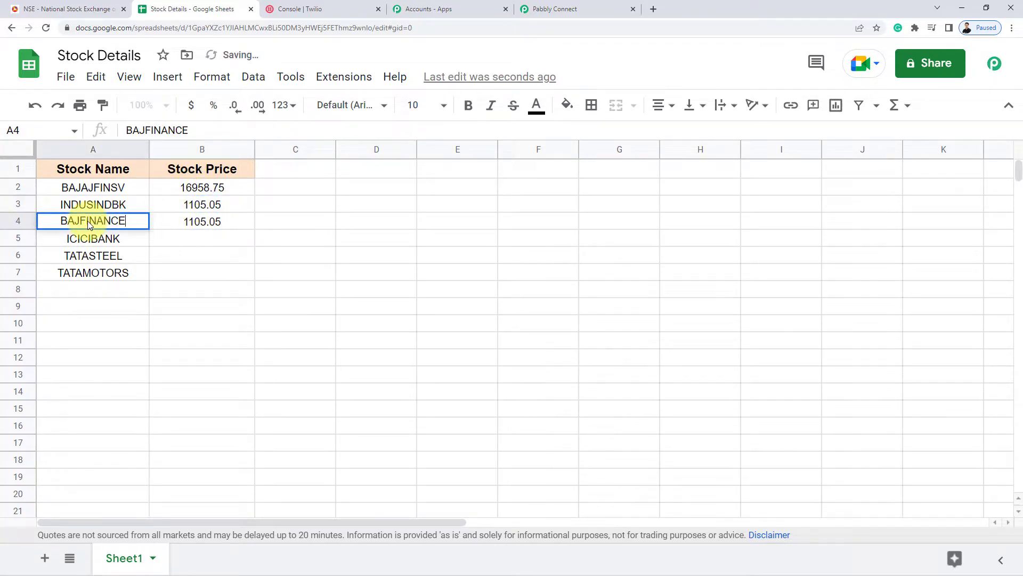
pyautogui.click(216, 223)
pyautogui.doubleClick(216, 223)
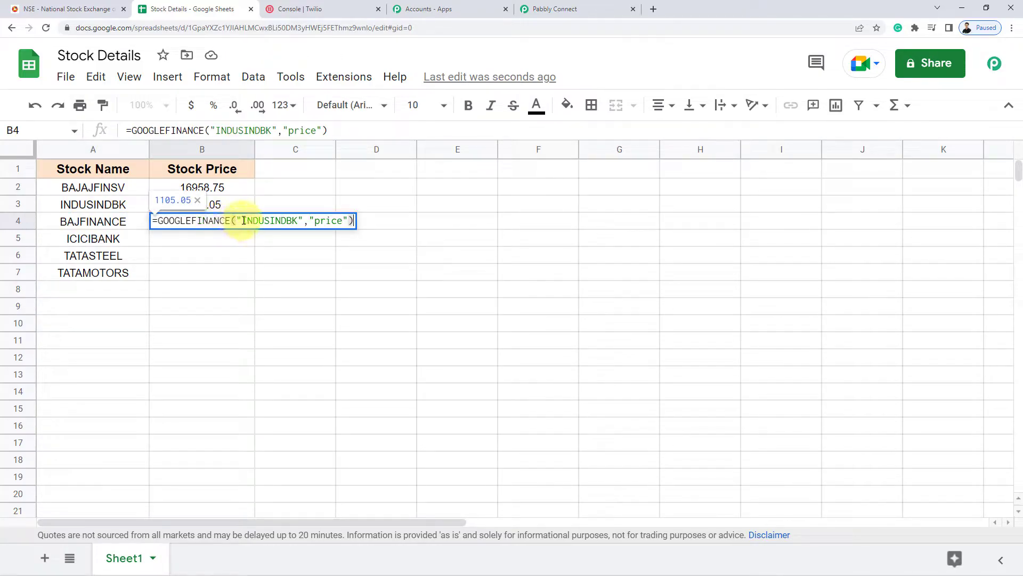
pyautogui.click(245, 222)
pyautogui.moveTo(246, 222); pyautogui.dragTo(296, 222)
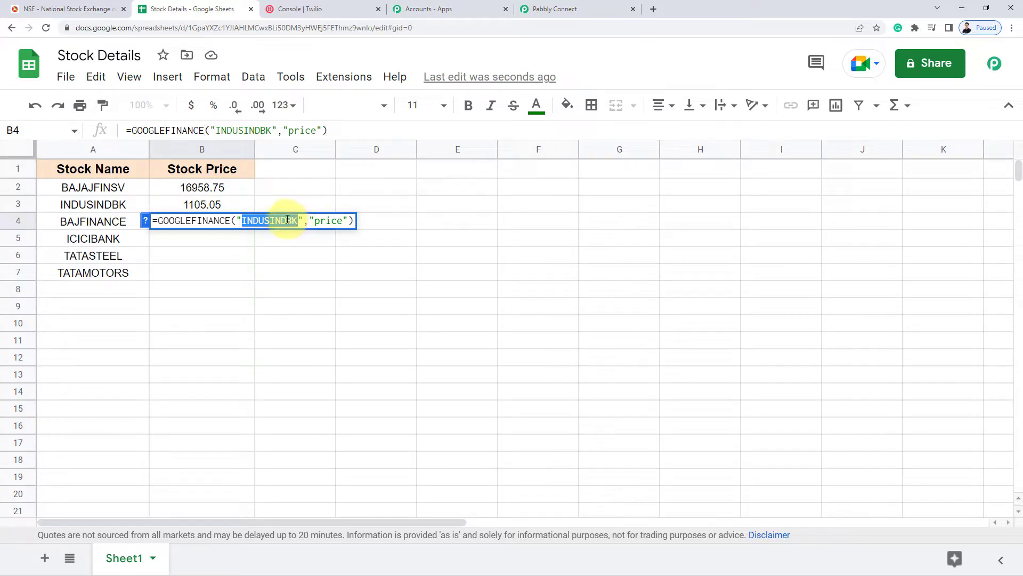
pyautogui.write('BAJFINANCE')
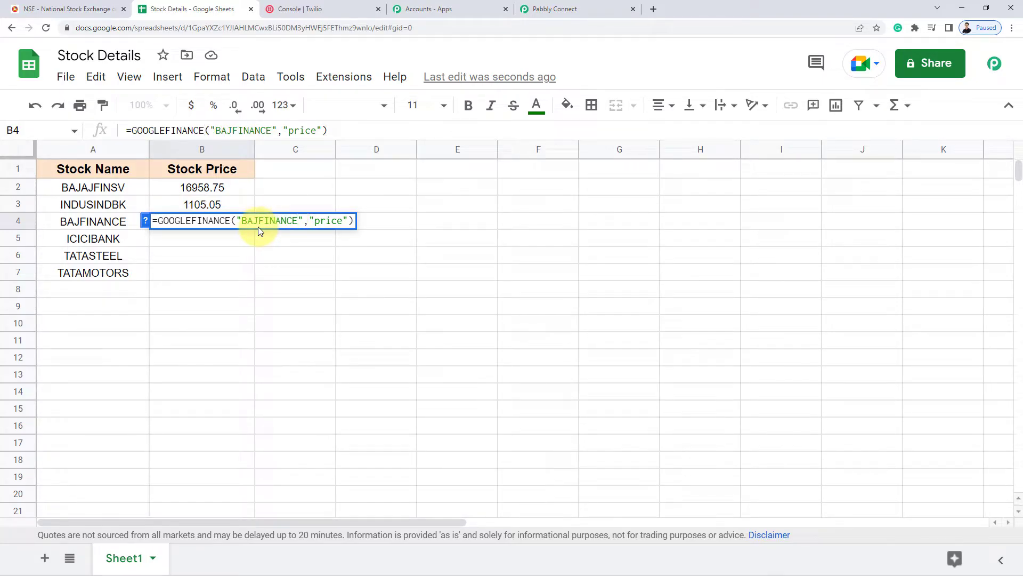
pyautogui.press('Return')
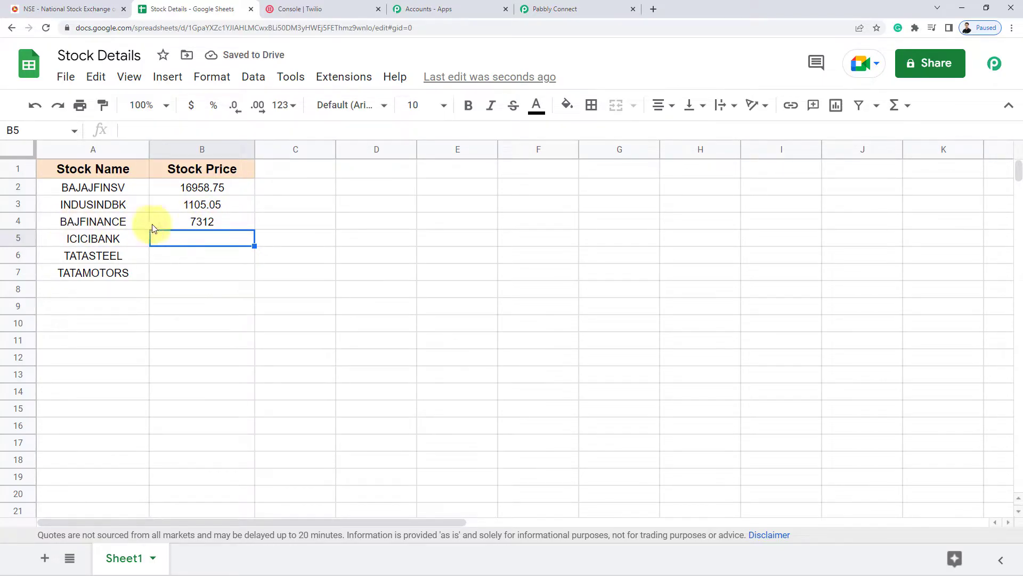
pyautogui.click(70, 6)
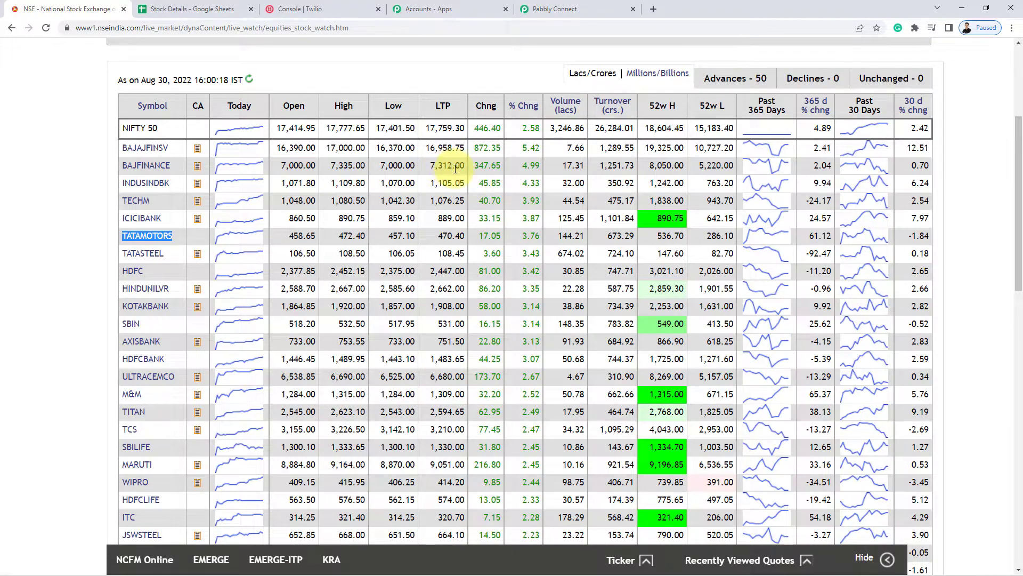
# Copy B4's GOOGLEFINANCE price formula into B5
pyautogui.click(189, 9)
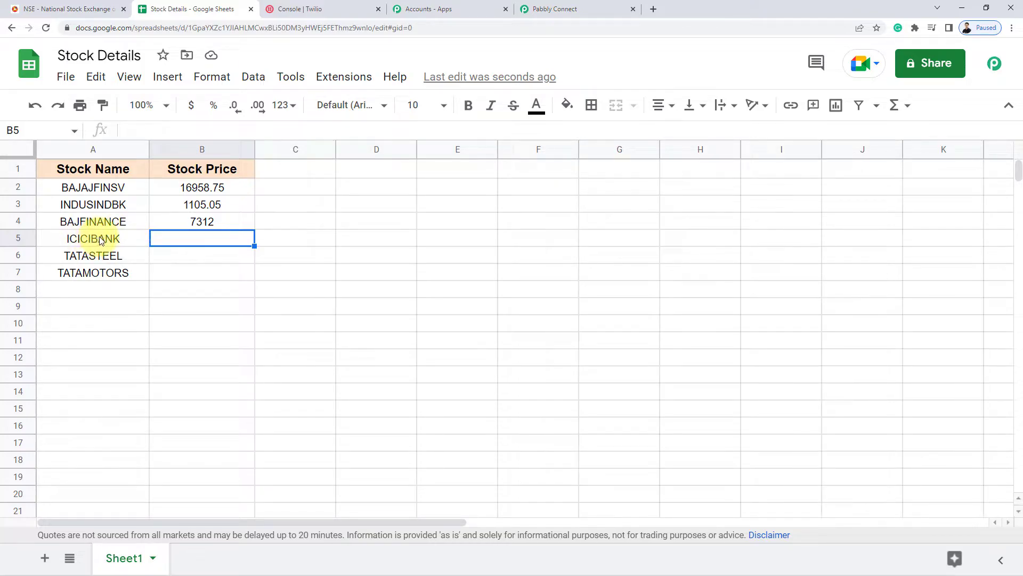
pyautogui.click(223, 227)
pyautogui.hotkey('ctrl', 'c')
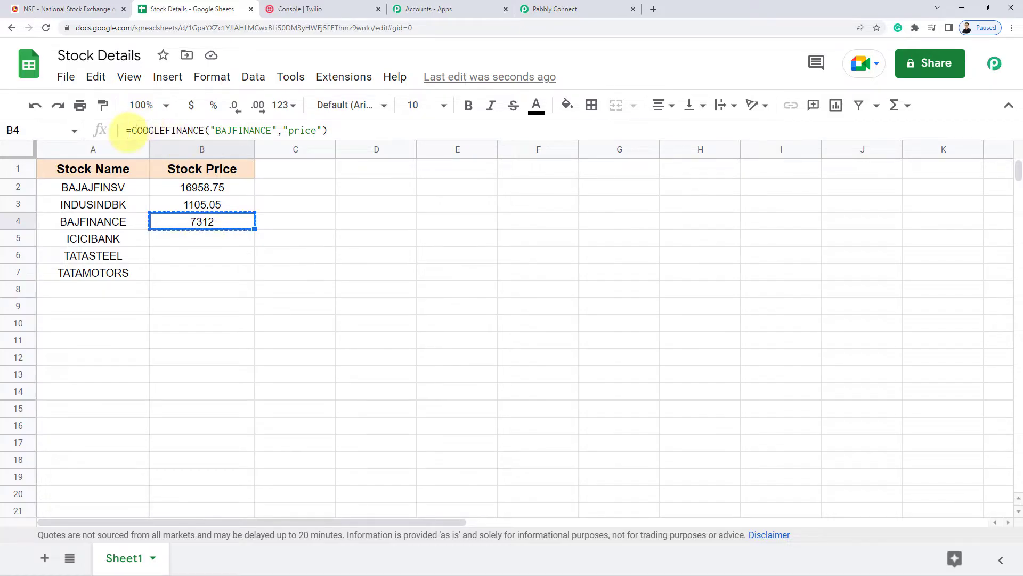
pyautogui.tripleClick(129, 130)
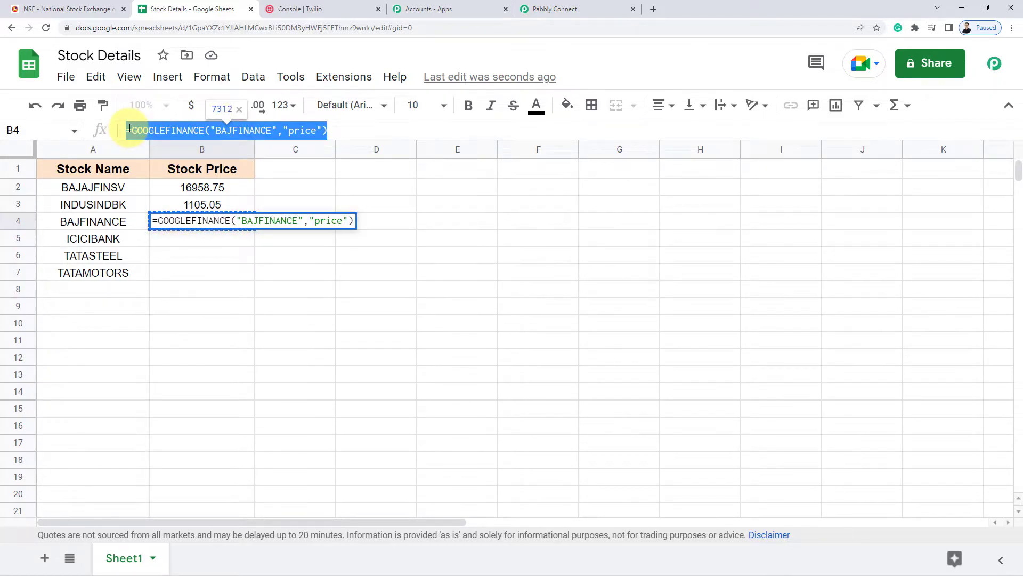
pyautogui.click(177, 246)
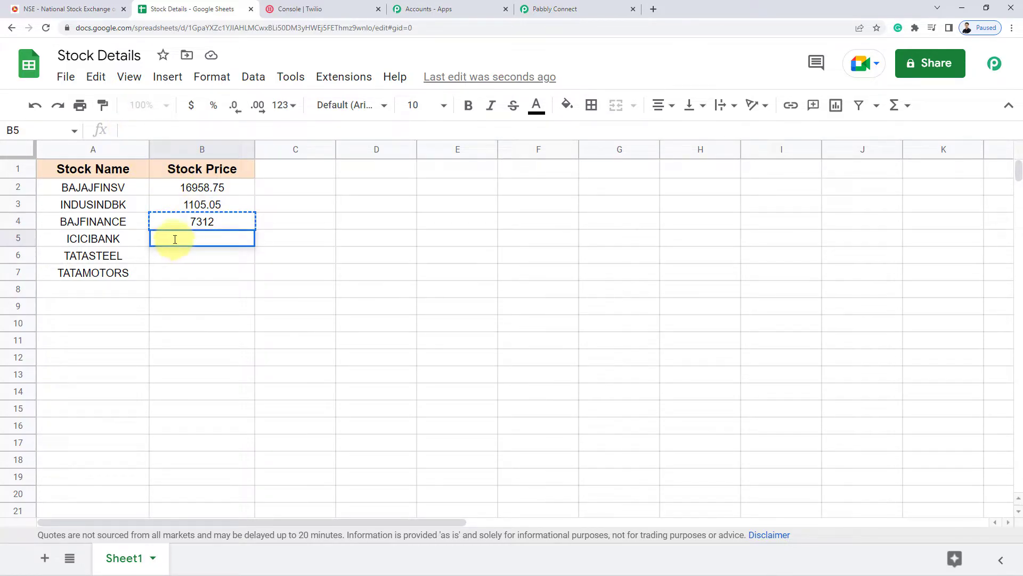
pyautogui.hotkey('ctrl', 'v')
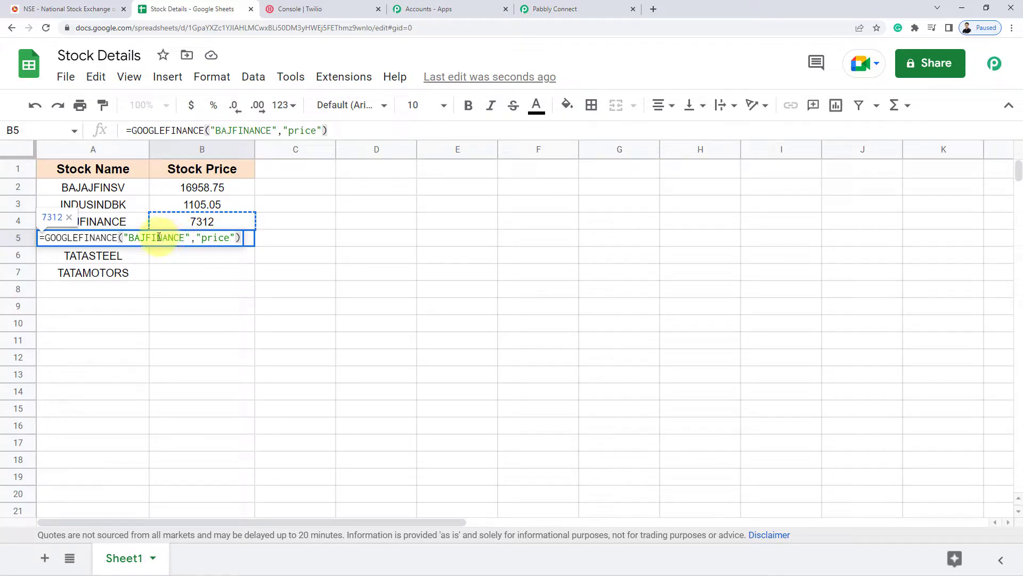
pyautogui.doubleClick(160, 237)
# Change B5's ticker from BAJFINANCE to ICICIBANK, checking the NSE prices, giving 889
pyautogui.click(83, 250)
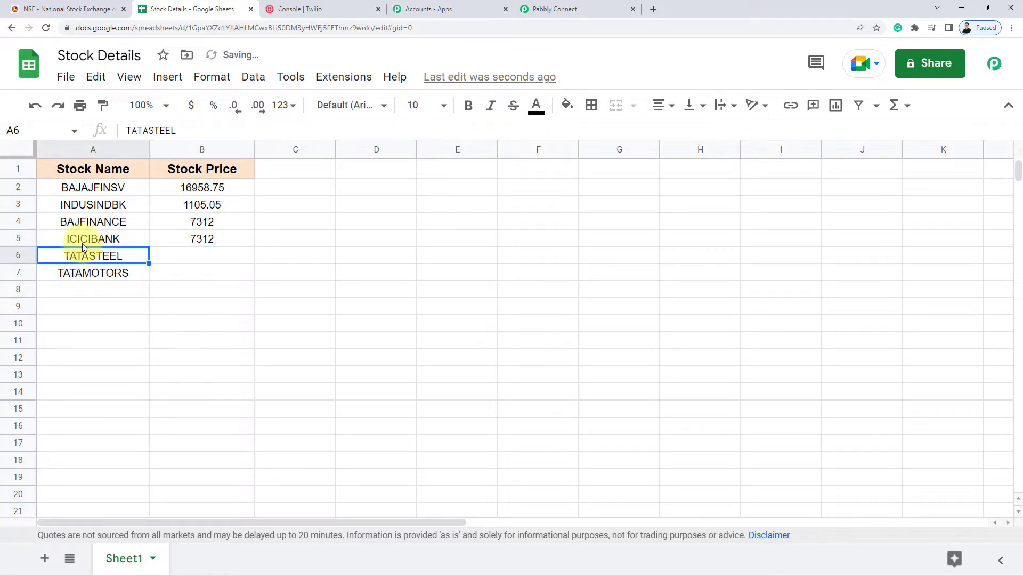
pyautogui.click(89, 235)
pyautogui.doubleClick(88, 236)
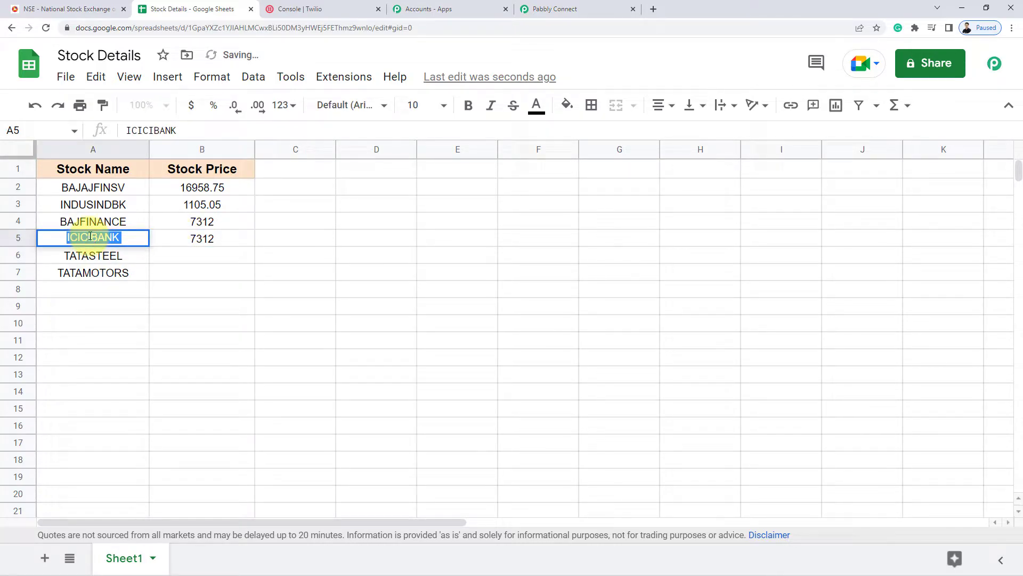
pyautogui.click(187, 243)
pyautogui.doubleClick(200, 236)
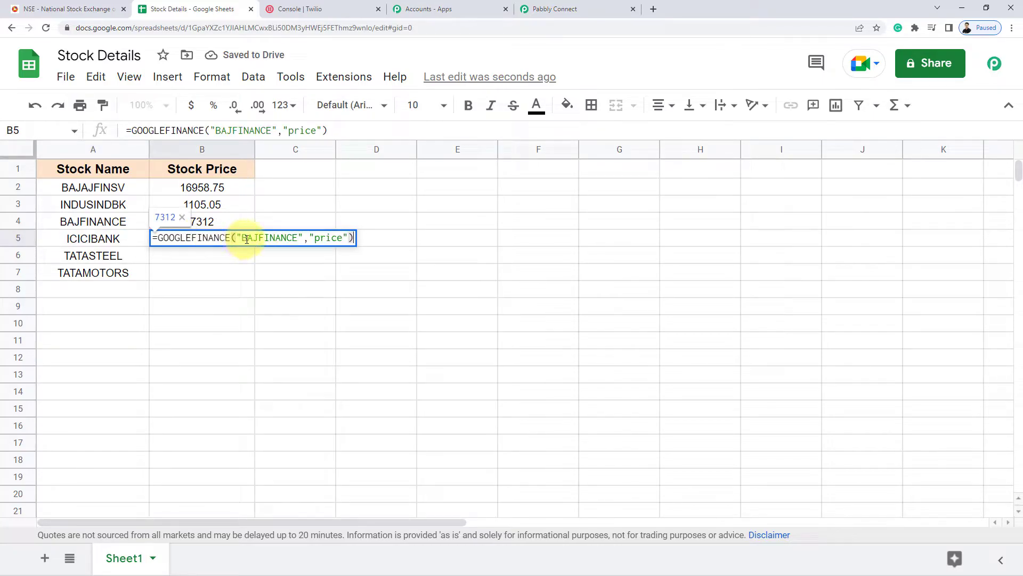
pyautogui.moveTo(243, 238); pyautogui.dragTo(299, 238)
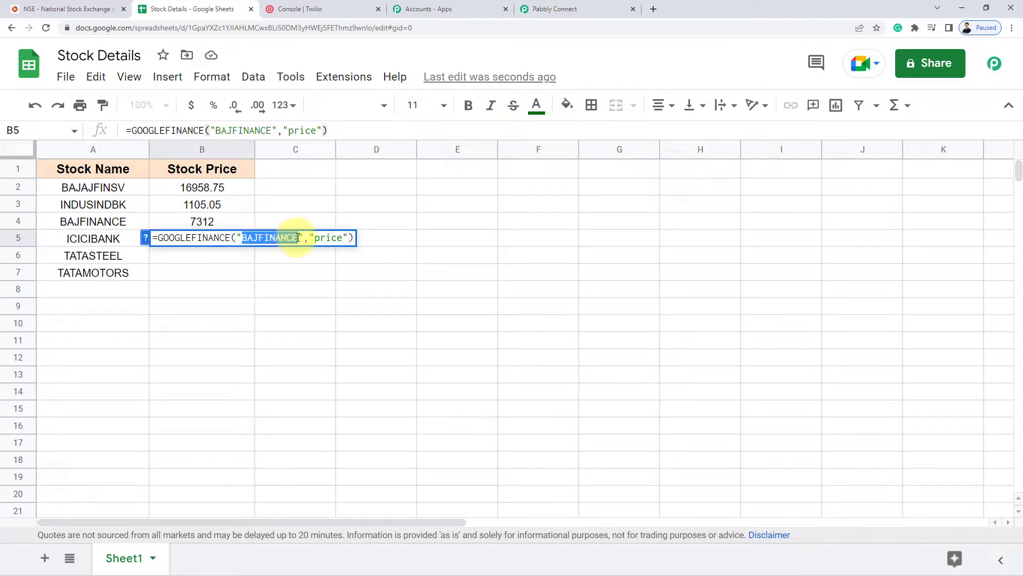
pyautogui.hotkey('ctrl', 'v')
pyautogui.click(91, 9)
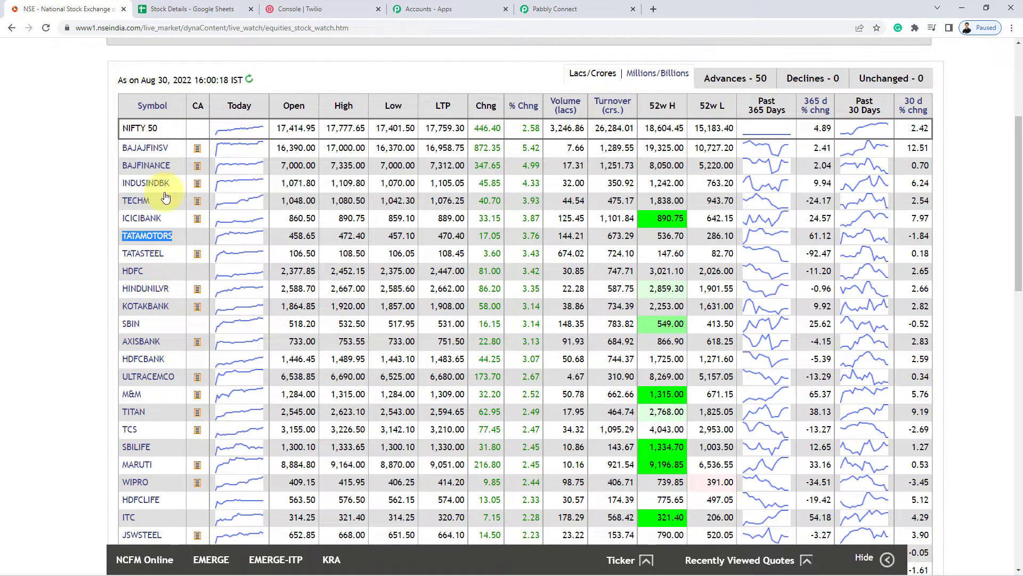
pyautogui.click(547, 9)
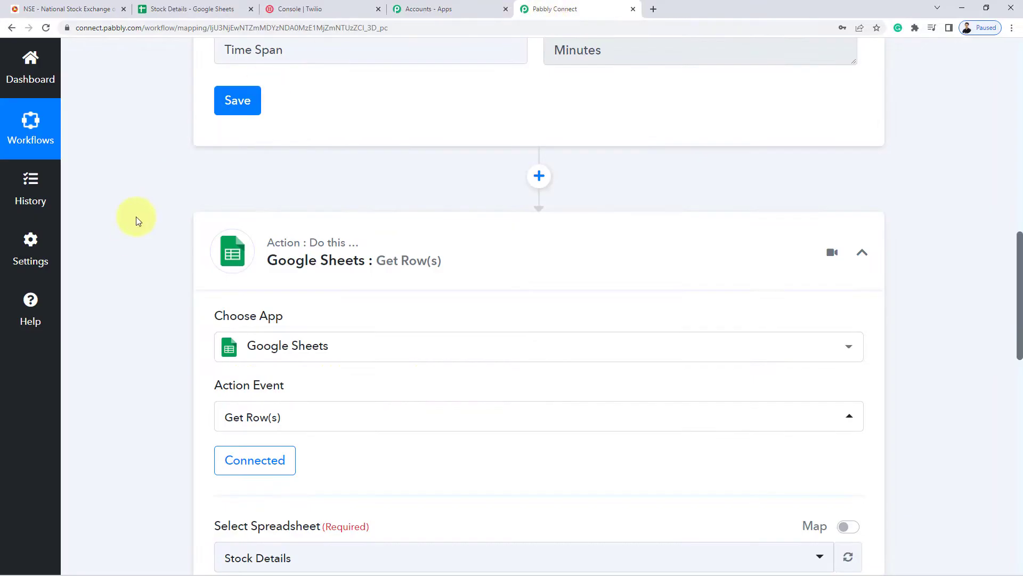
pyautogui.click(171, 9)
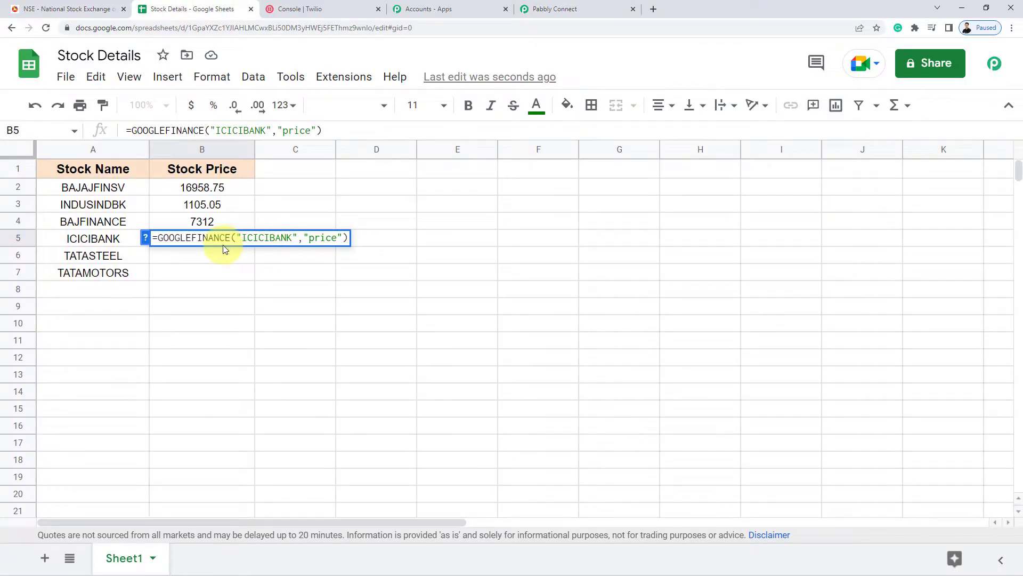
pyautogui.press('Return')
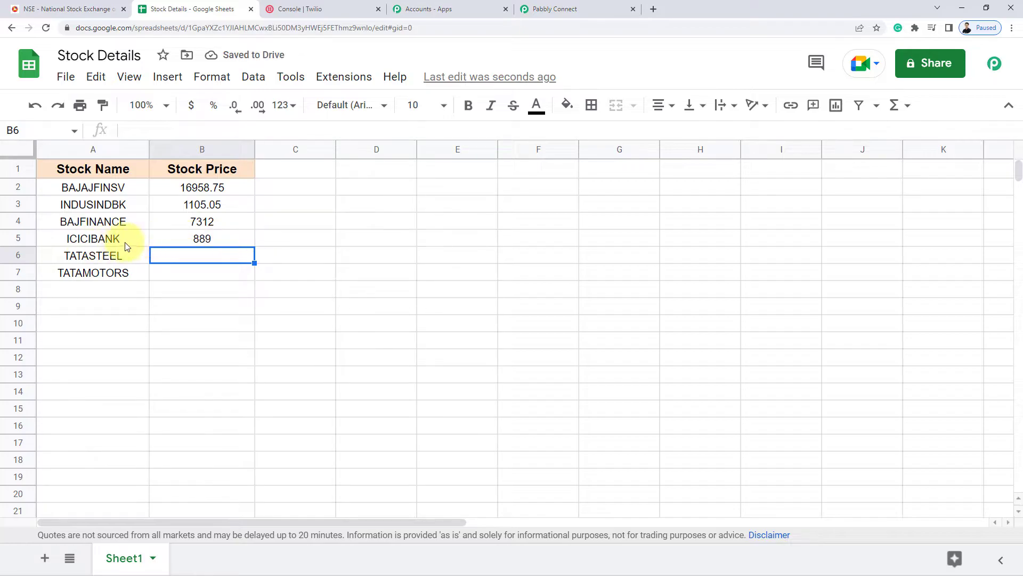
# Fill the formula down to B7, clear B8, and set B6's ticker to TATASTEEL
pyautogui.click(236, 233)
pyautogui.moveTo(254, 246); pyautogui.dragTo(229, 290)
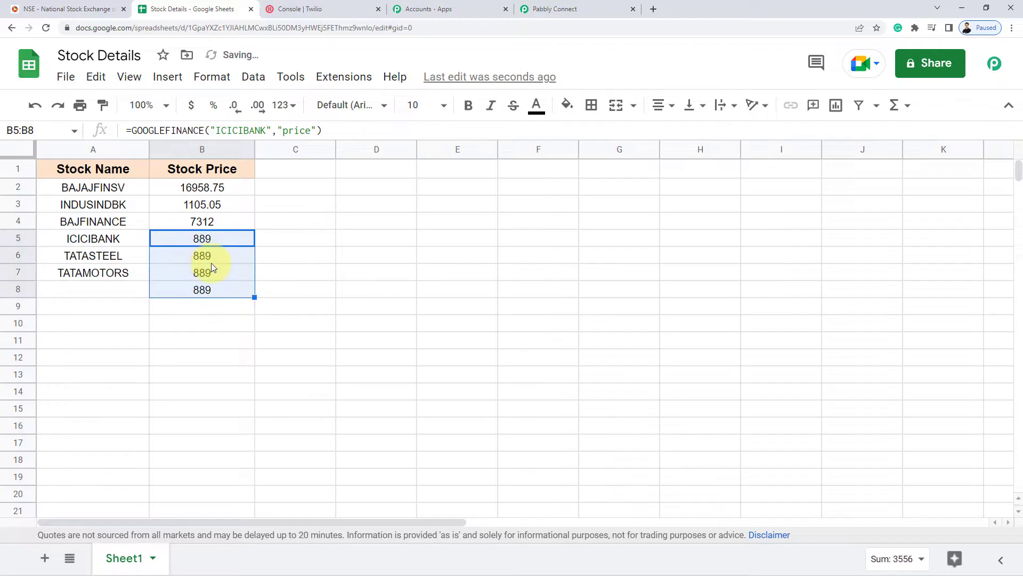
pyautogui.click(224, 288)
pyautogui.press('Delete')
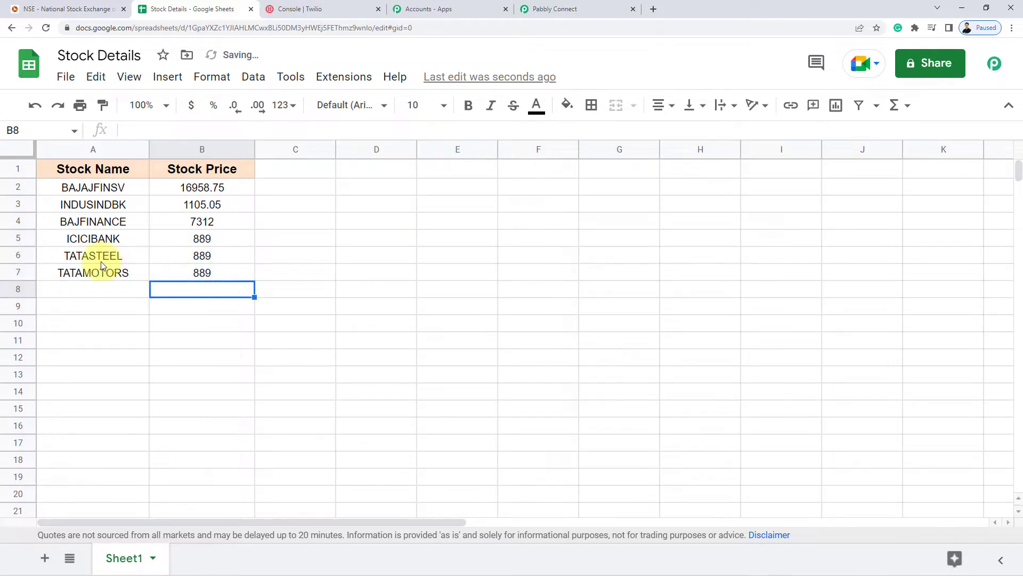
pyautogui.doubleClick(100, 259)
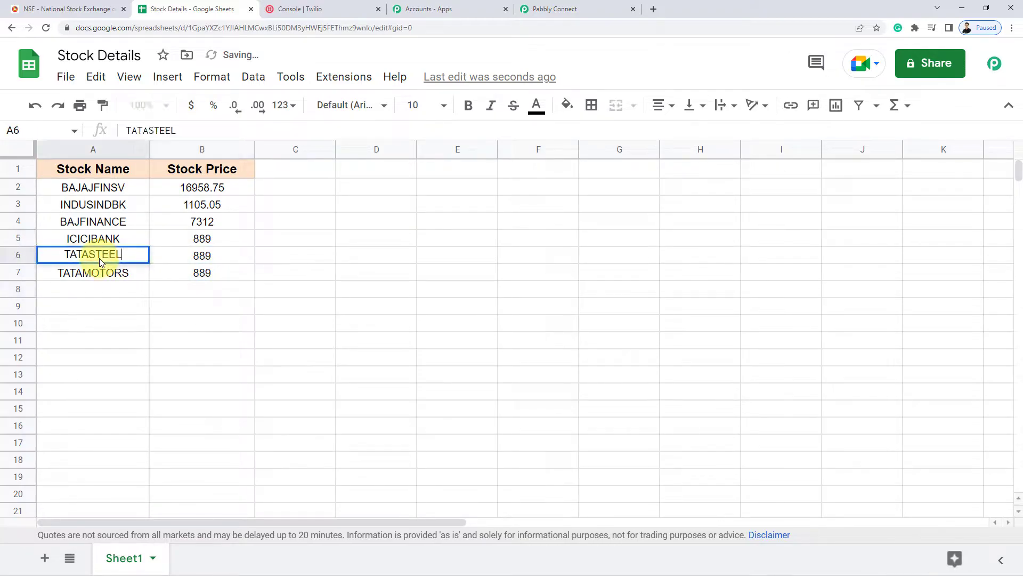
pyautogui.doubleClick(220, 254)
pyautogui.click(260, 254)
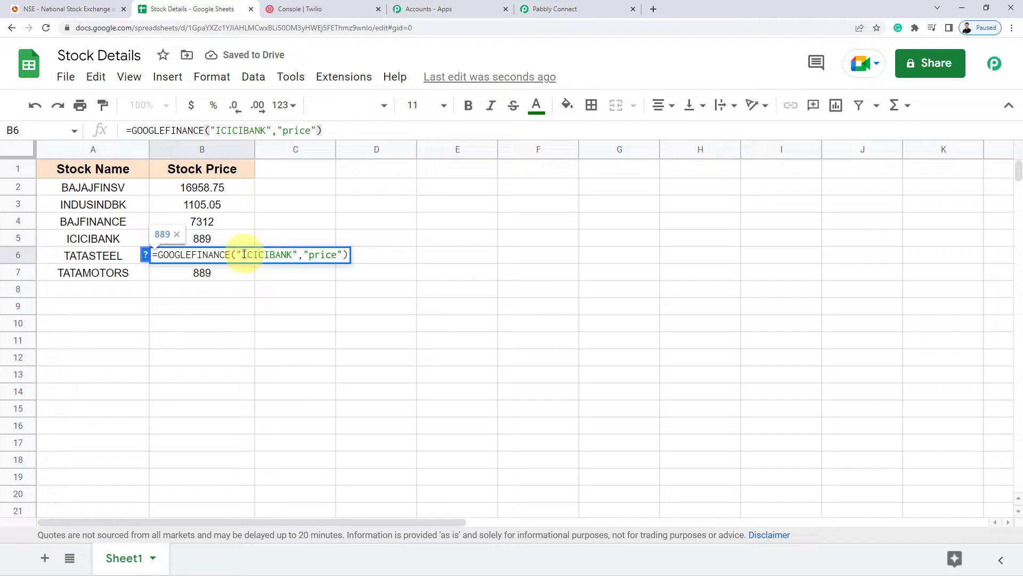
pyautogui.moveTo(244, 254); pyautogui.dragTo(293, 254)
pyautogui.write('TATASTEEL')
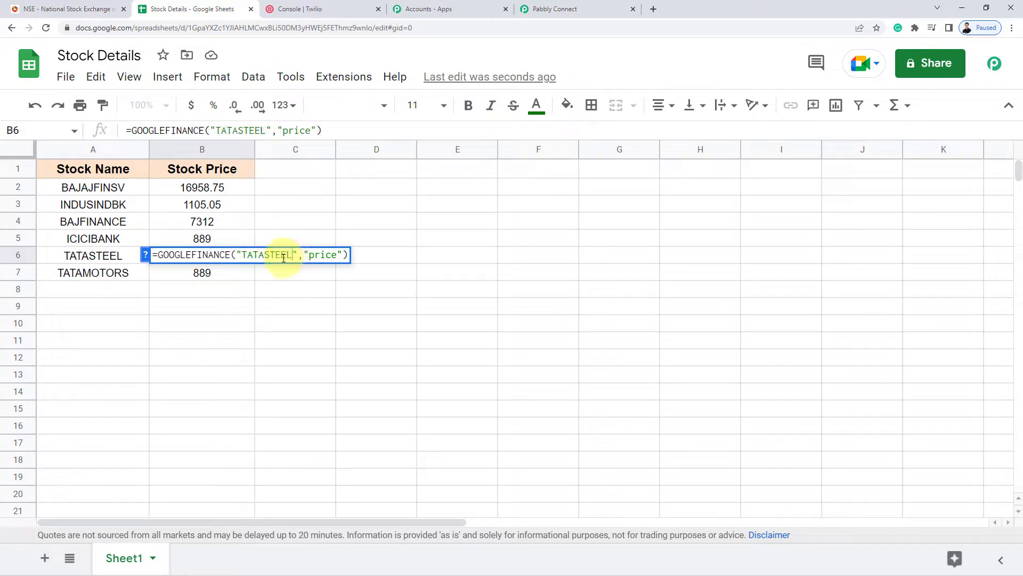
pyautogui.press('Return')
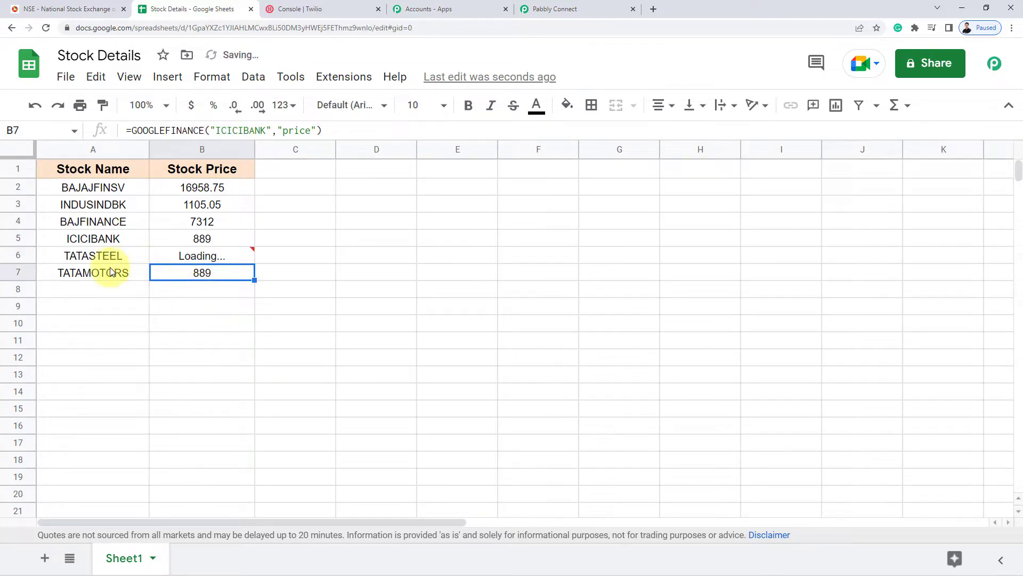
# Set B7's ticker to TATAMOTORS (470.4) and compare prices against the NSE stock watch
pyautogui.click(104, 274)
pyautogui.doubleClick(104, 274)
pyautogui.hotkey('ctrl', 'c')
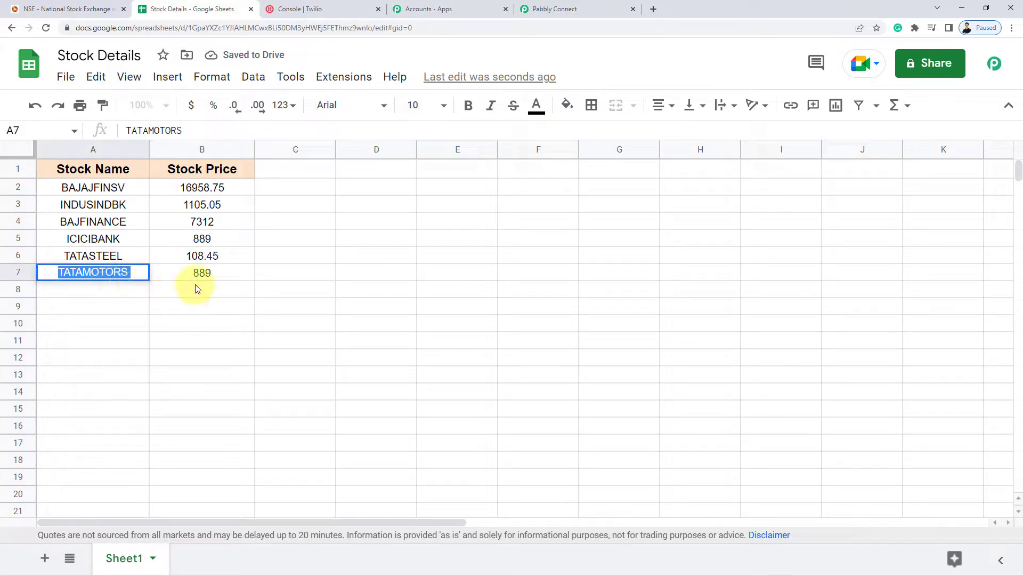
pyautogui.click(200, 275)
pyautogui.doubleClick(200, 274)
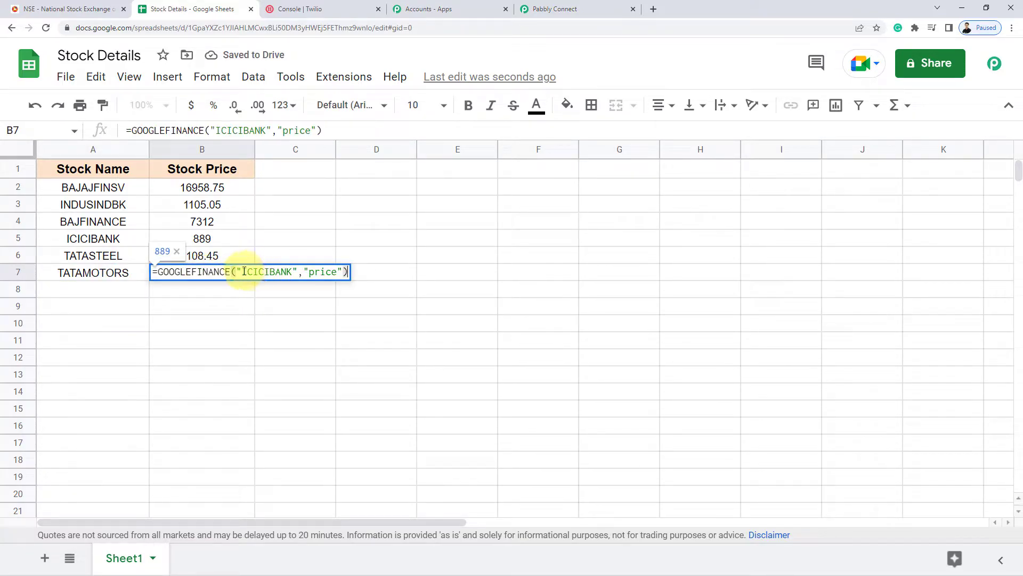
pyautogui.doubleClick(266, 271)
pyautogui.hotkey('ctrl', 'v')
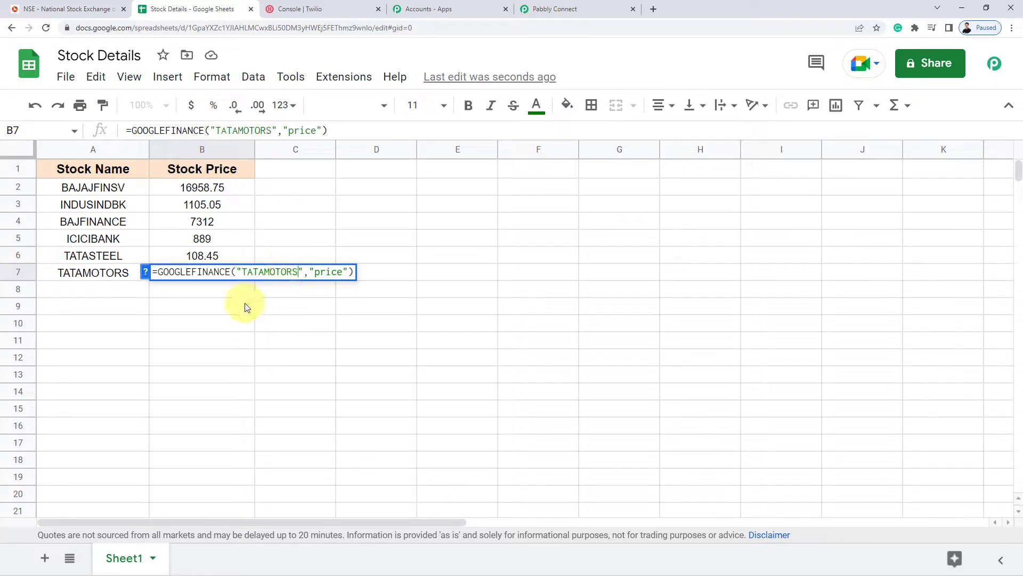
pyautogui.press('Return')
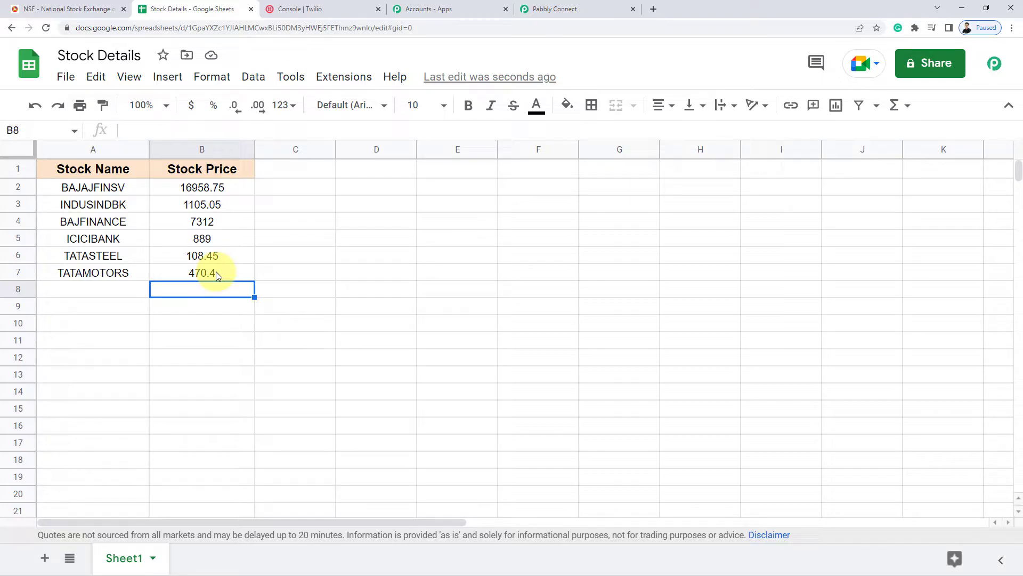
pyautogui.click(67, 9)
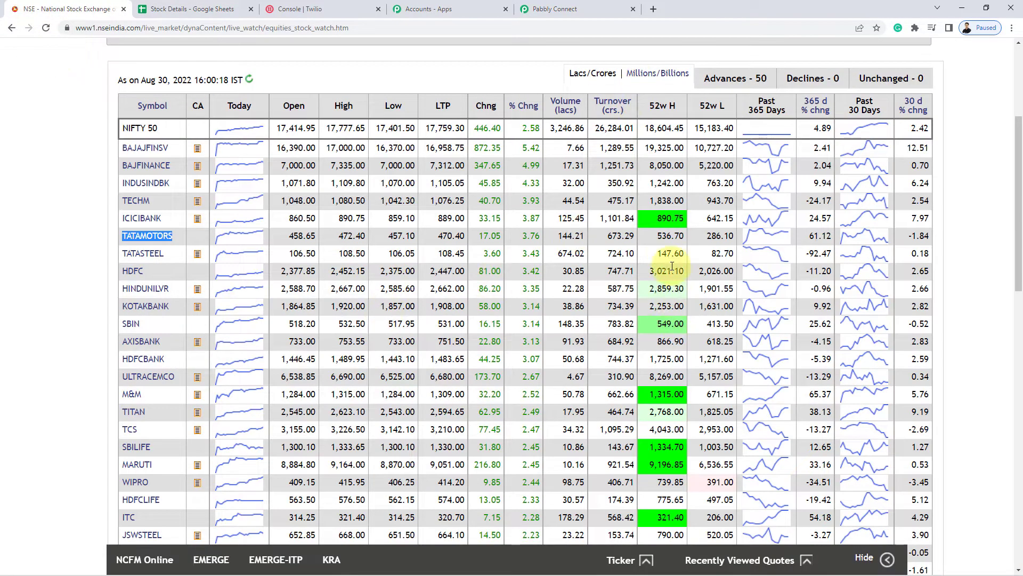
pyautogui.click(215, 5)
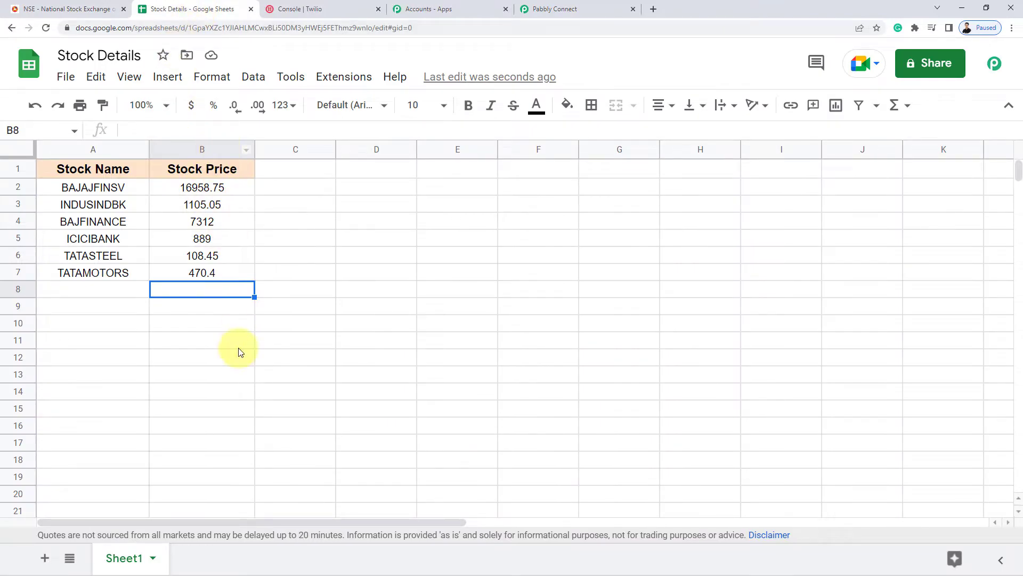
pyautogui.click(188, 323)
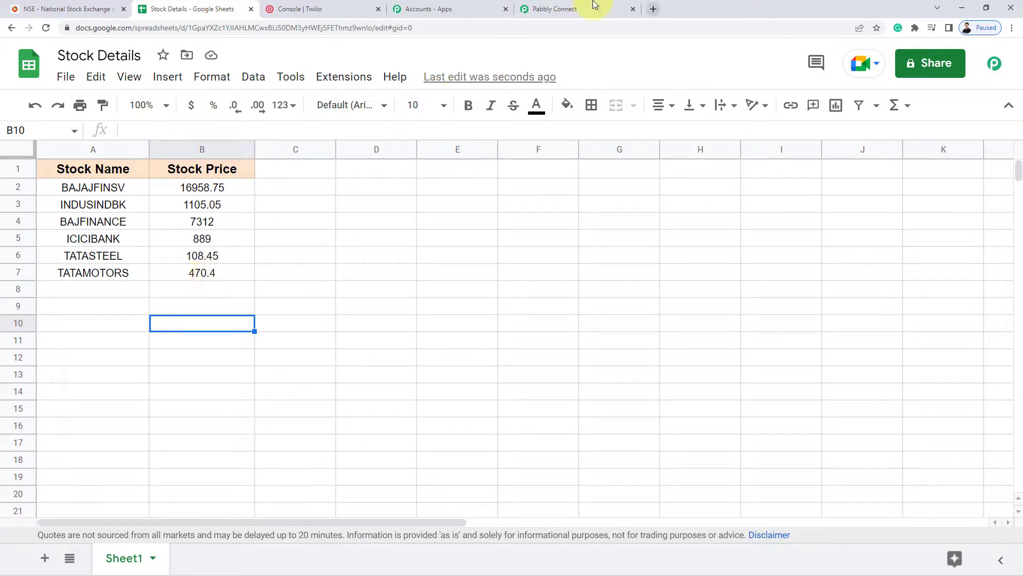
# Choose the Stock Details spreadsheet in the Get Row(s) step
pyautogui.click(569, 3)
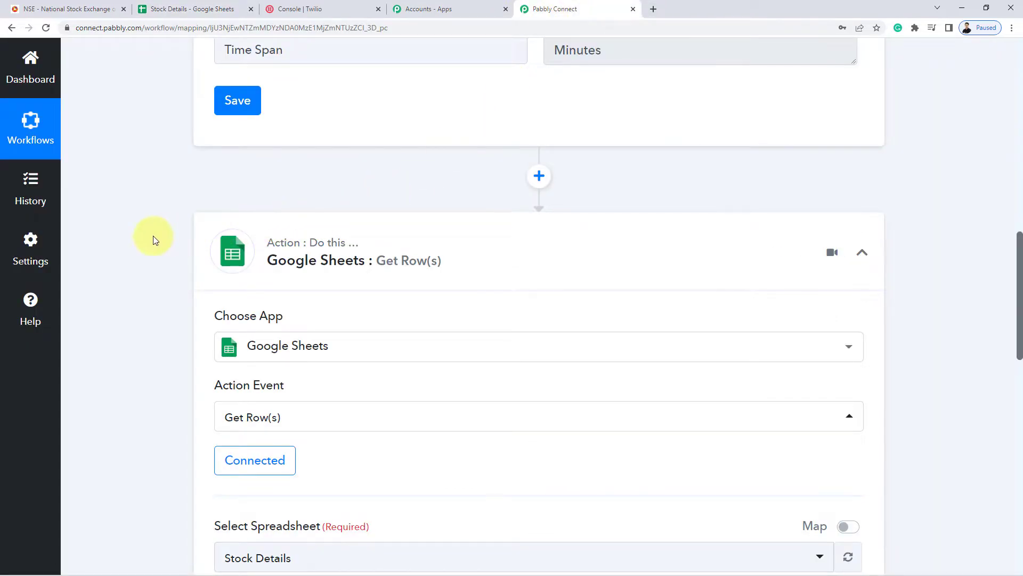
pyautogui.scroll(-1, 153, 237)
pyautogui.scroll(-4, 158, 290)
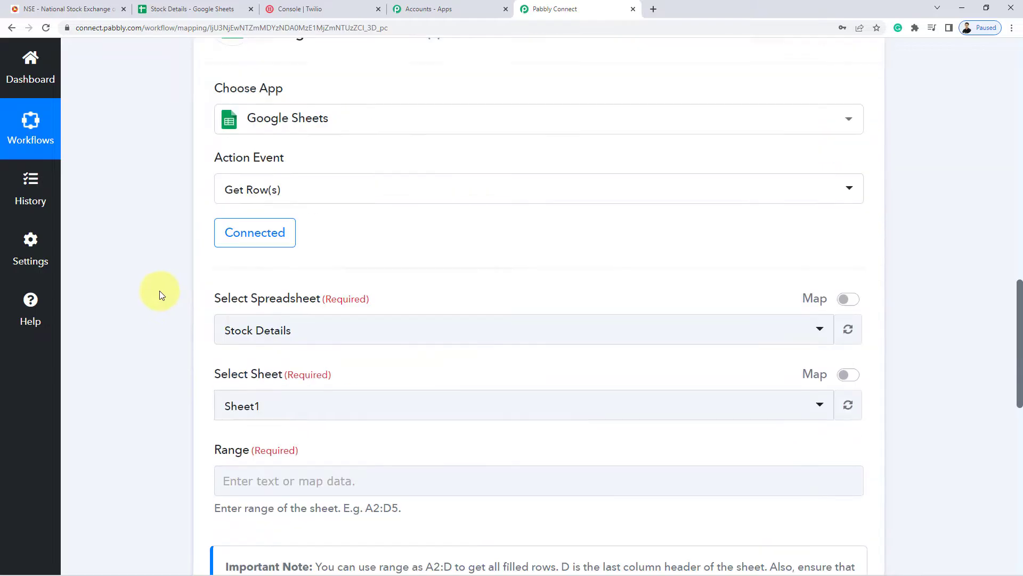
pyautogui.click(275, 292)
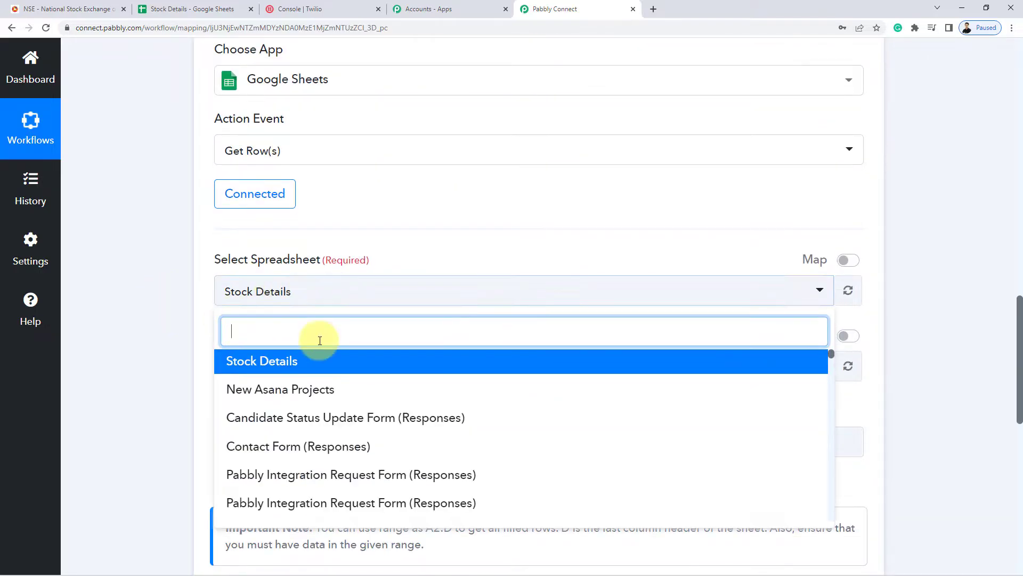
pyautogui.click(265, 362)
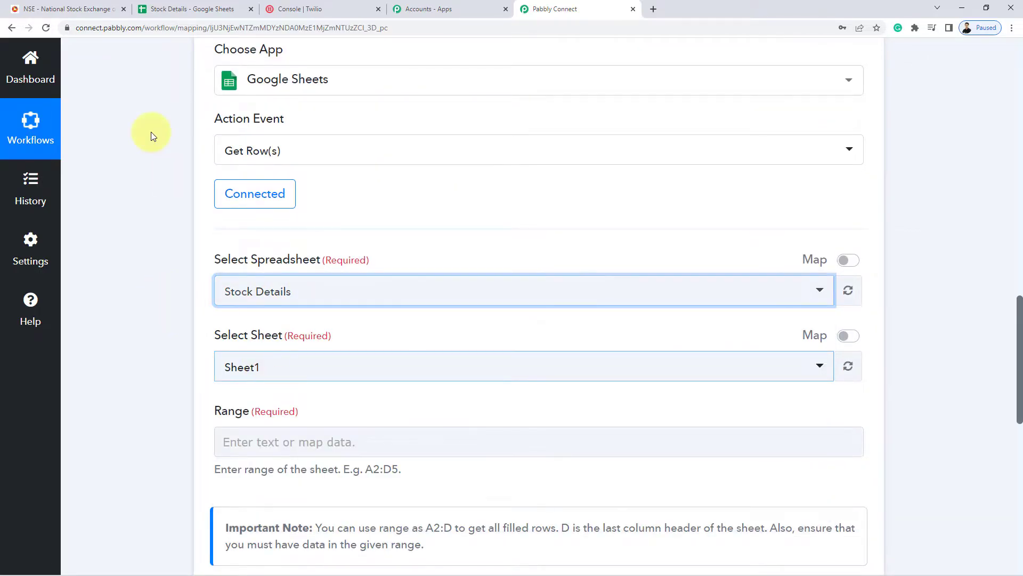
pyautogui.click(224, 8)
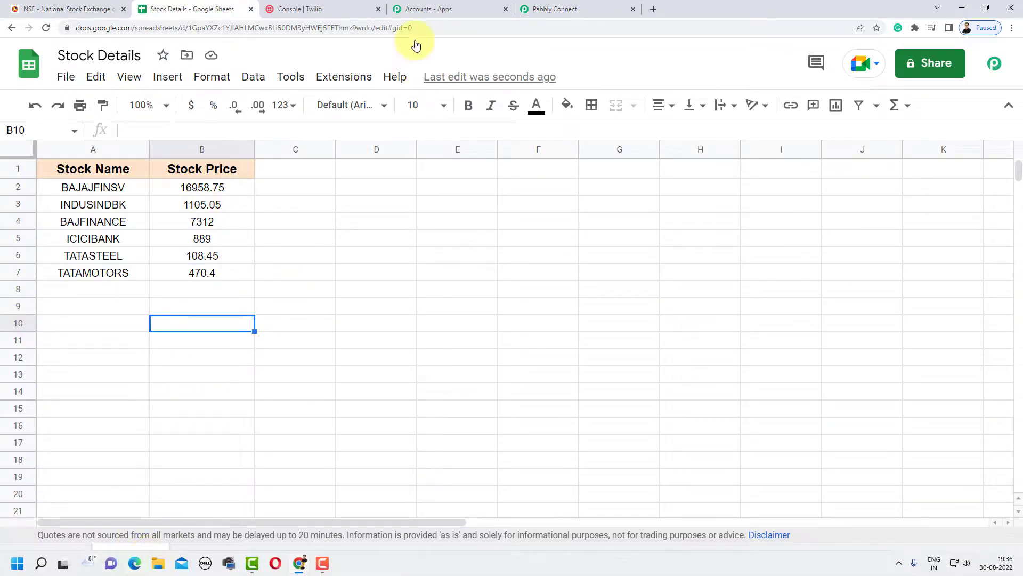
pyautogui.click(575, 9)
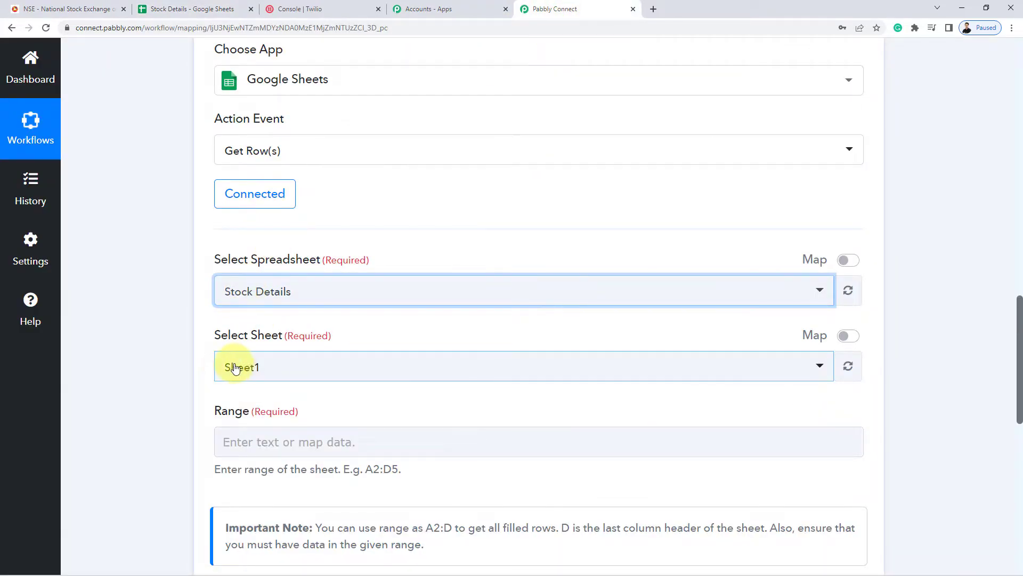
# Pick Sheet1 and select A2:B7 in the spreadsheet to confirm the data range
pyautogui.scroll(-3, 266, 251)
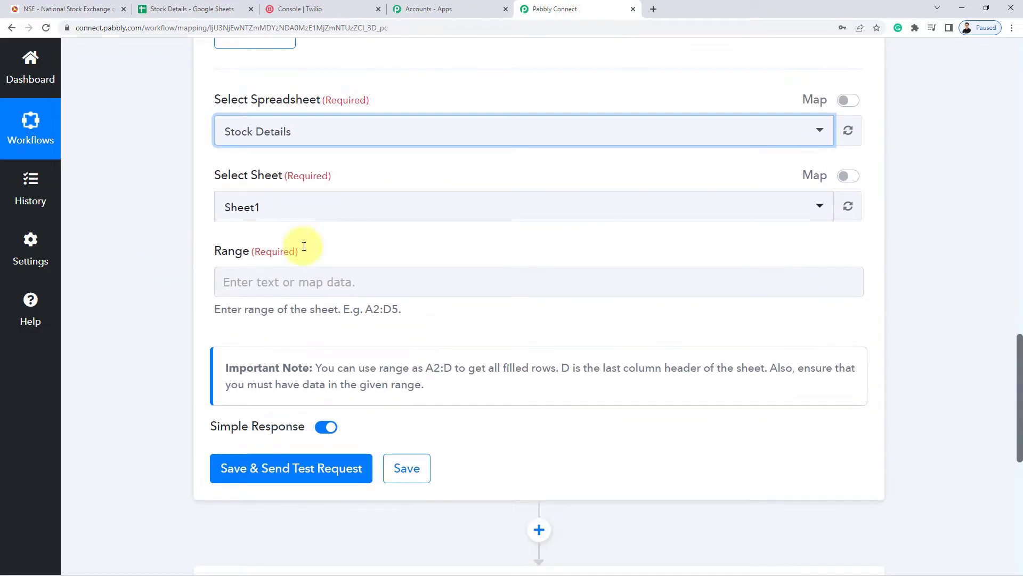
pyautogui.doubleClick(226, 250)
pyautogui.click(218, 260)
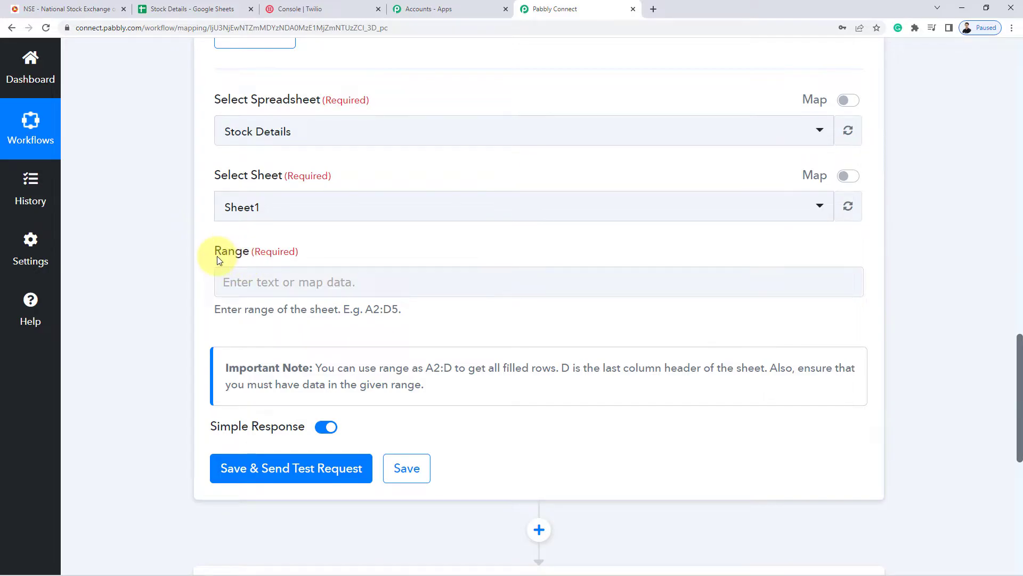
pyautogui.click(192, 9)
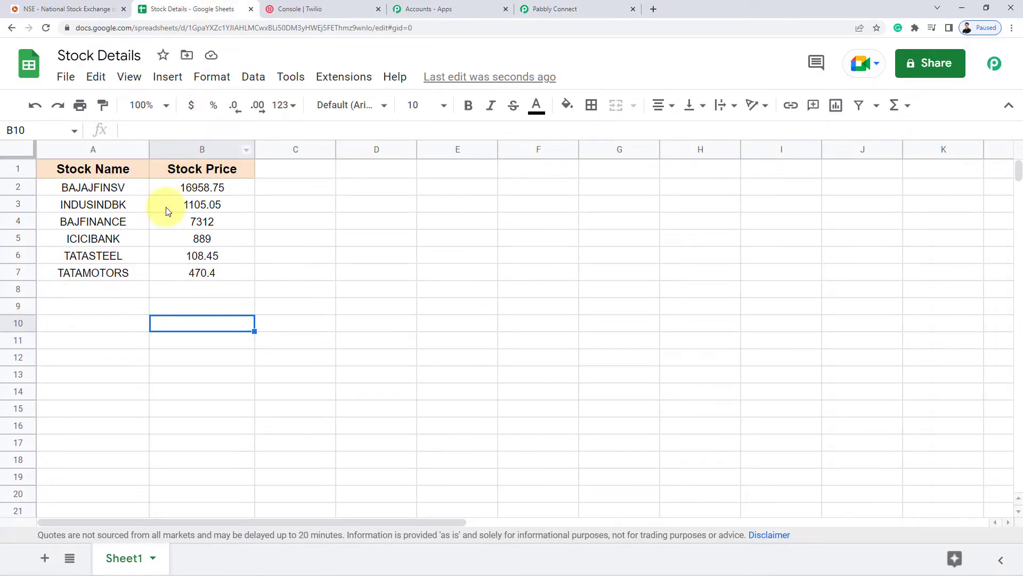
pyautogui.moveTo(52, 187); pyautogui.dragTo(223, 277)
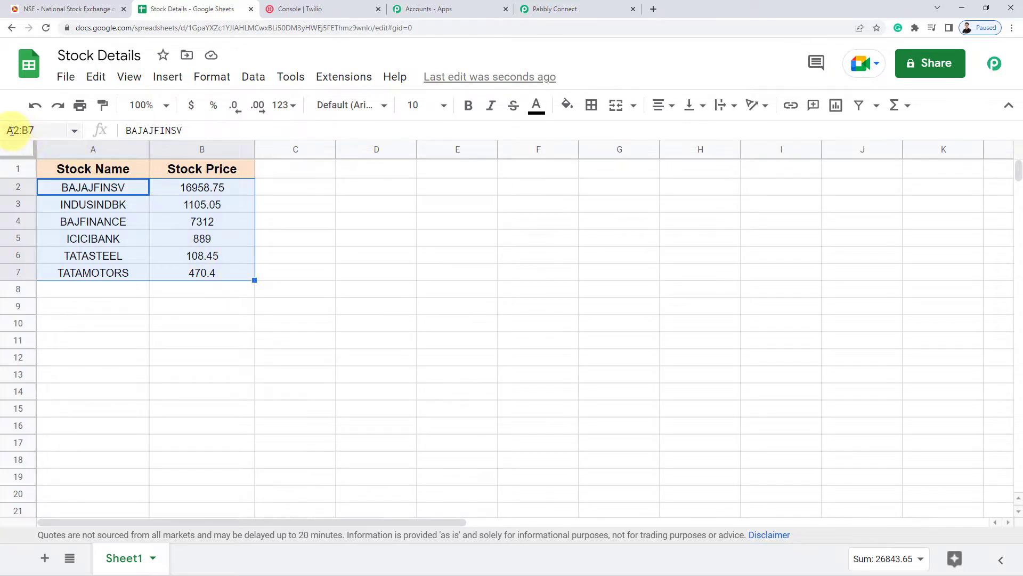
pyautogui.click(39, 130)
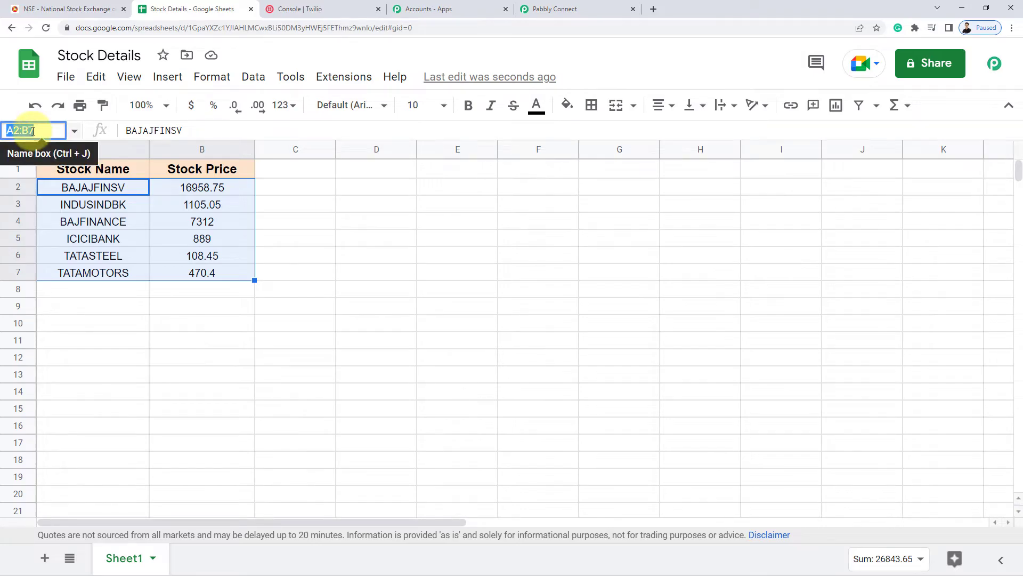
# Enter A2:B7 as the Range, then save and send a test request
pyautogui.click(577, 4)
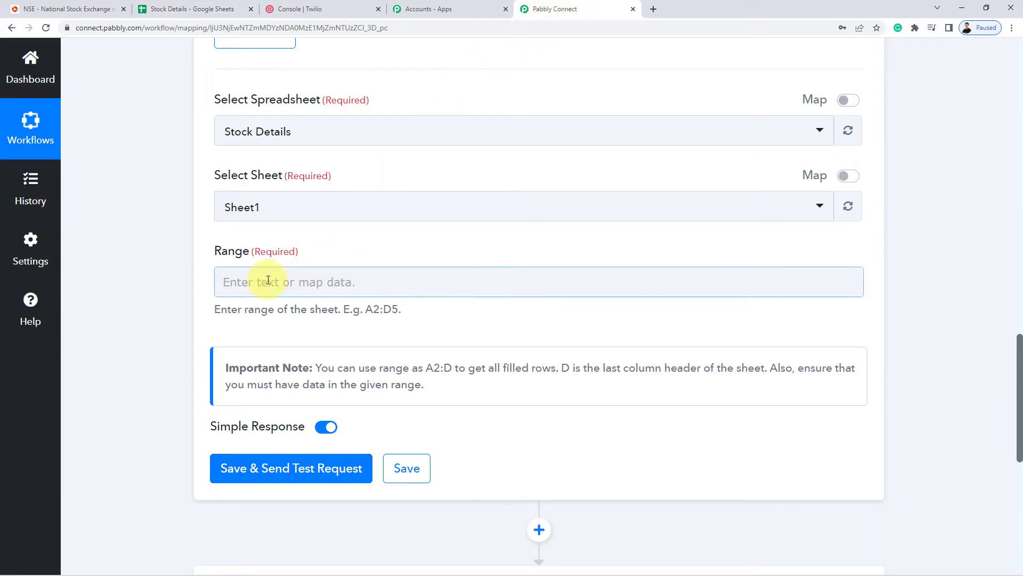
pyautogui.click(263, 281)
pyautogui.write('A2:B7')
pyautogui.click(181, 320)
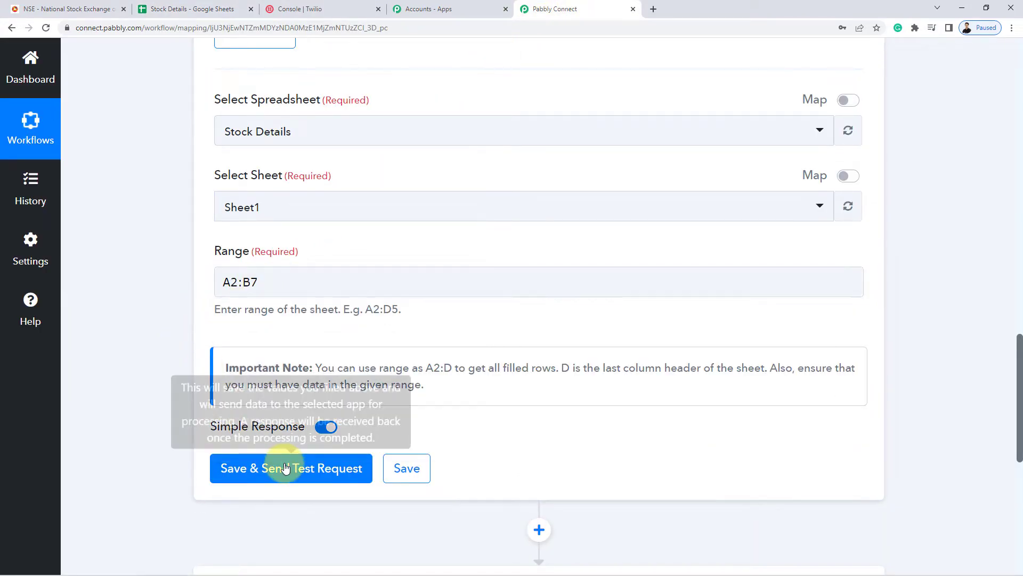
pyautogui.click(273, 472)
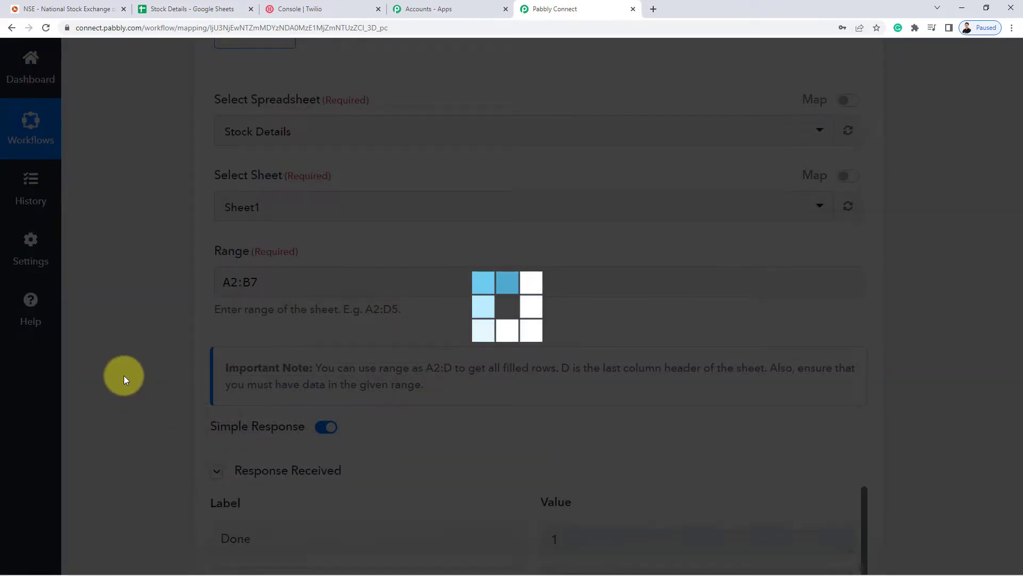
# Review the returned rows from BAJAJFINSV at 16958.75 through TATAMOTORS at 470.4 (row 7)
pyautogui.scroll(-5, 131, 324)
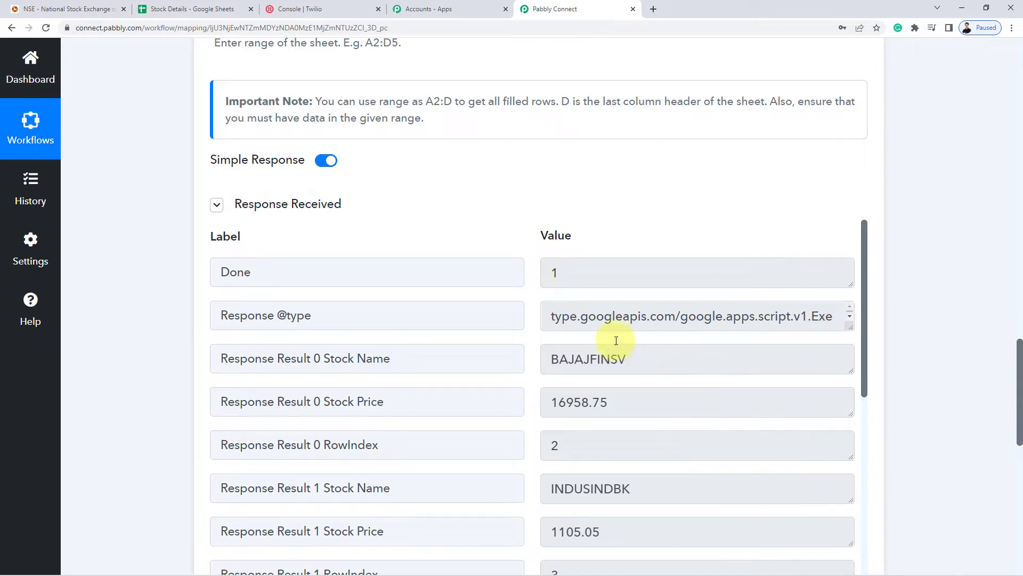
pyautogui.click(666, 357)
pyautogui.hotkey('ctrl', 'a')
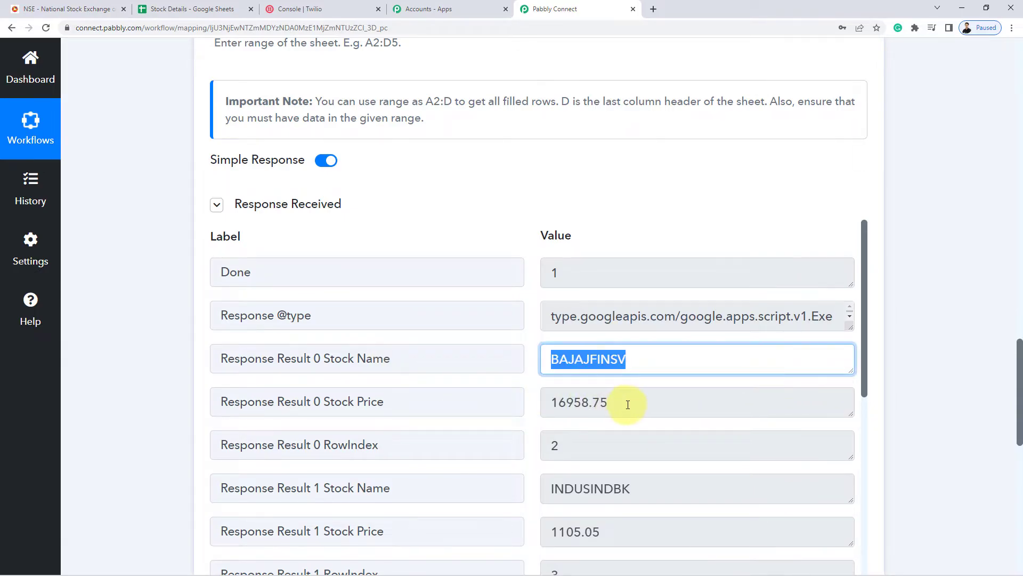
pyautogui.click(613, 402)
pyautogui.hotkey('ctrl', 'a')
pyautogui.scroll(-2, 681, 364)
pyautogui.press('Tab')
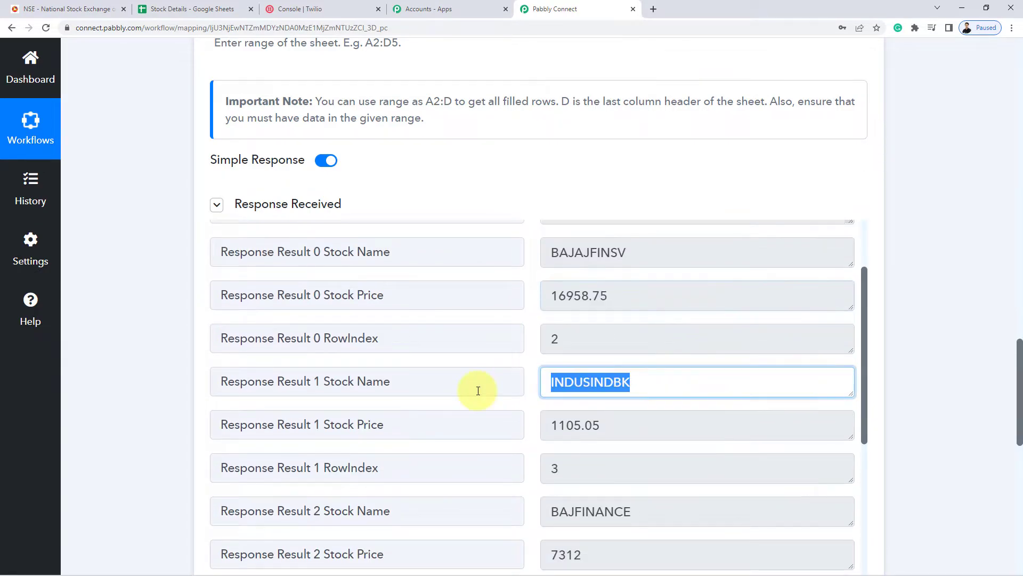
pyautogui.press('Tab')
pyautogui.scroll(-3, 651, 425)
pyautogui.press('Tab')
pyautogui.press('Tab')
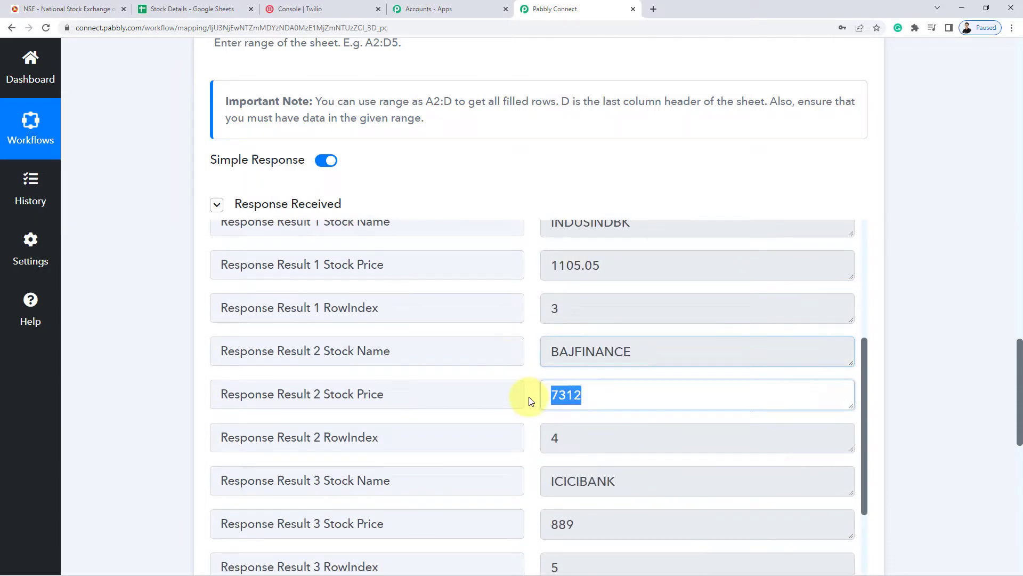
pyautogui.scroll(-2, 613, 405)
pyautogui.press('Tab')
pyautogui.press('Tab')
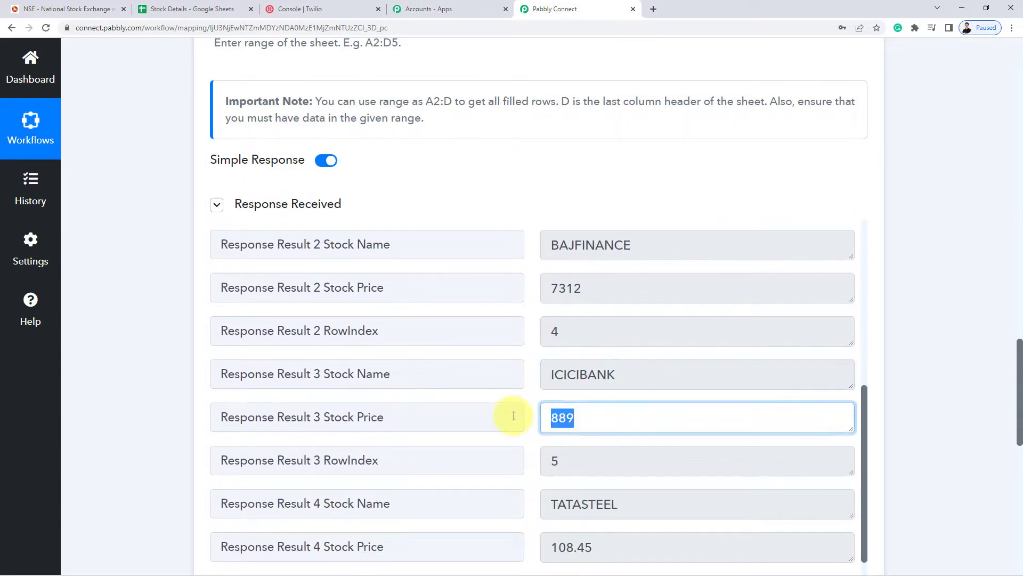
pyautogui.scroll(-2, 649, 427)
pyautogui.press('Tab')
pyautogui.press('Tab')
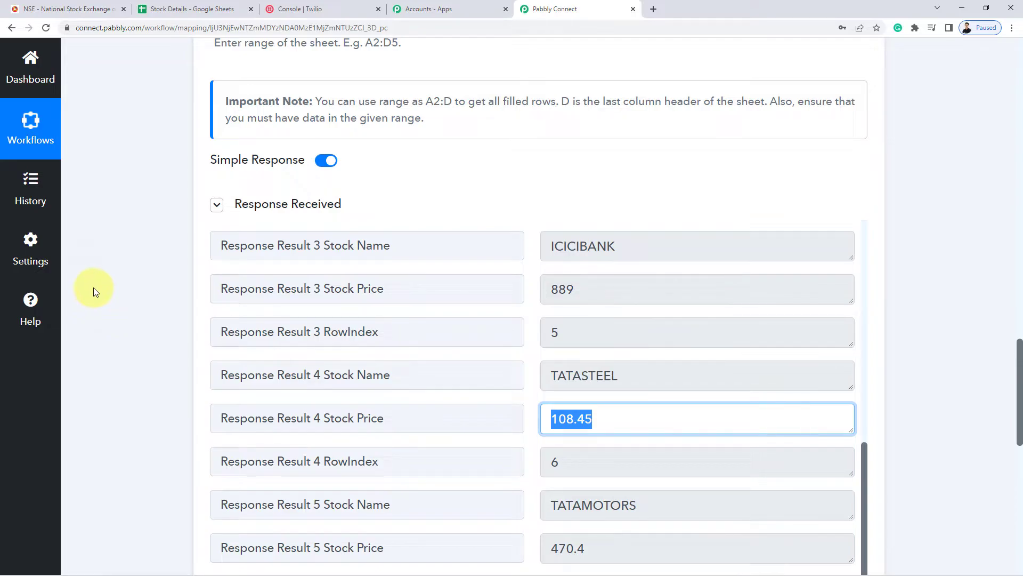
pyautogui.scroll(-2, 90, 290)
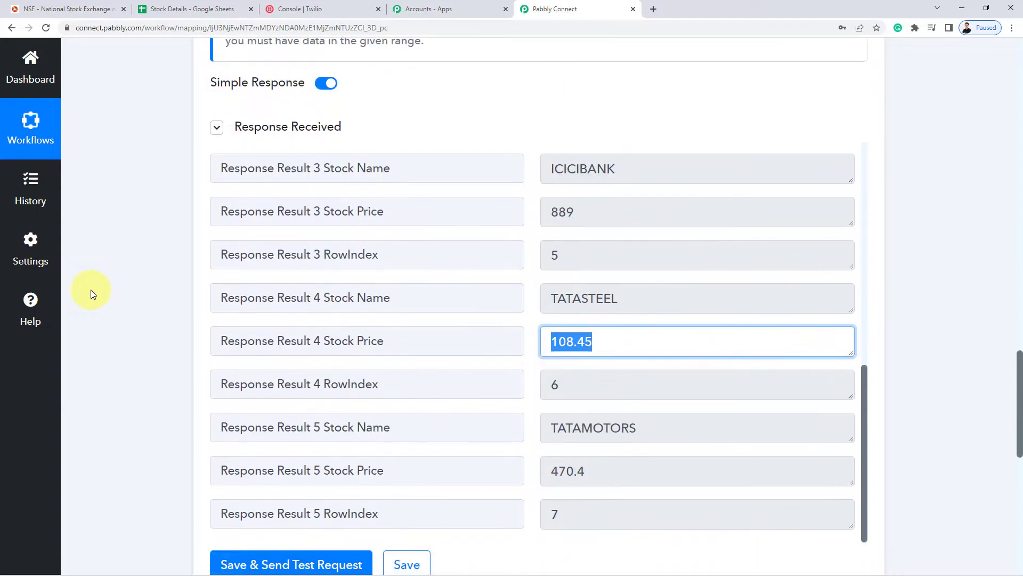
pyautogui.scroll(-3, 90, 290)
pyautogui.scroll(-2, 91, 290)
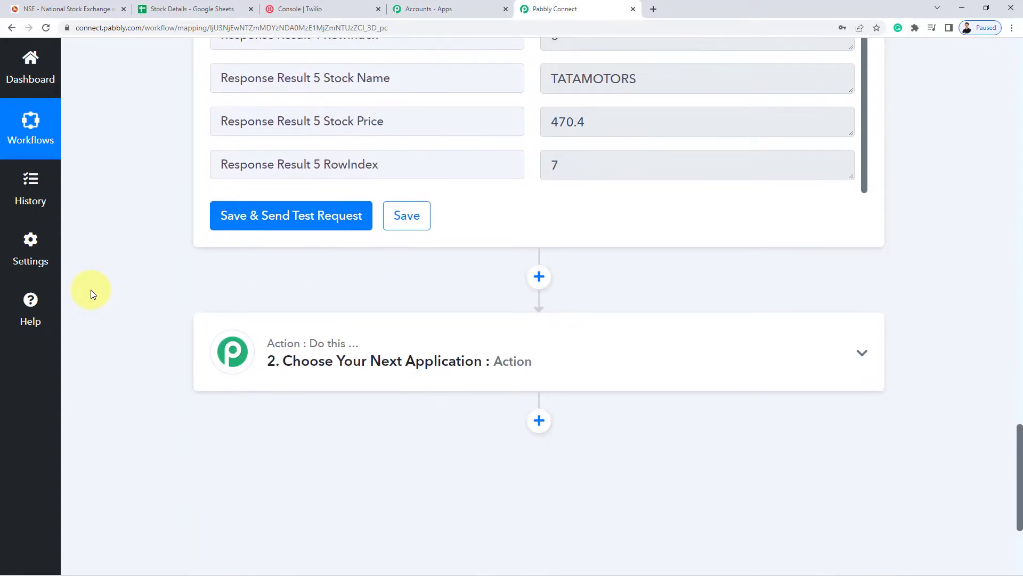
# Make the second action Twilio, searched as 'wili', with Send SMS Message, and begin connecting
pyautogui.click(473, 365)
pyautogui.click(265, 448)
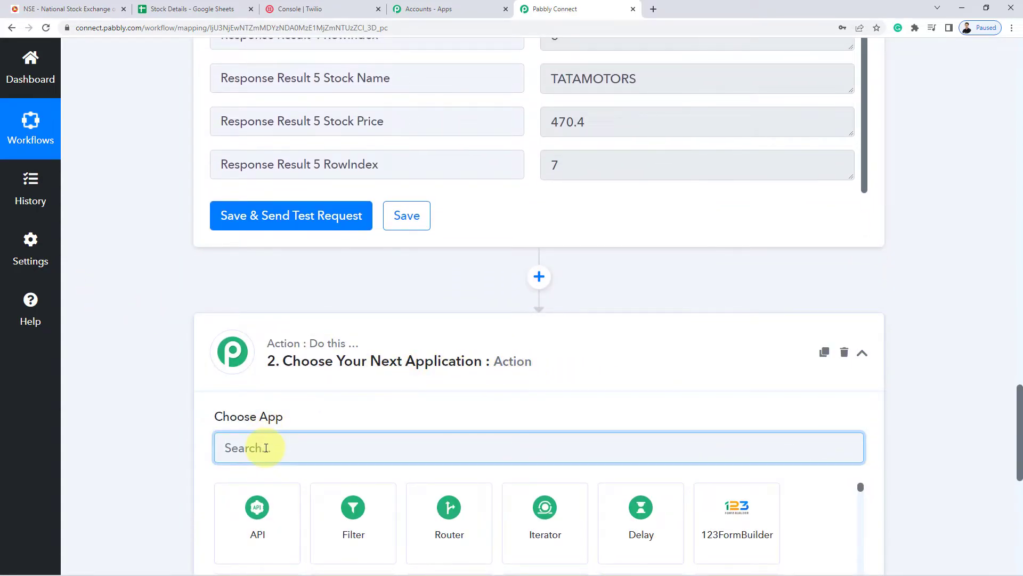
pyautogui.write('Twili')
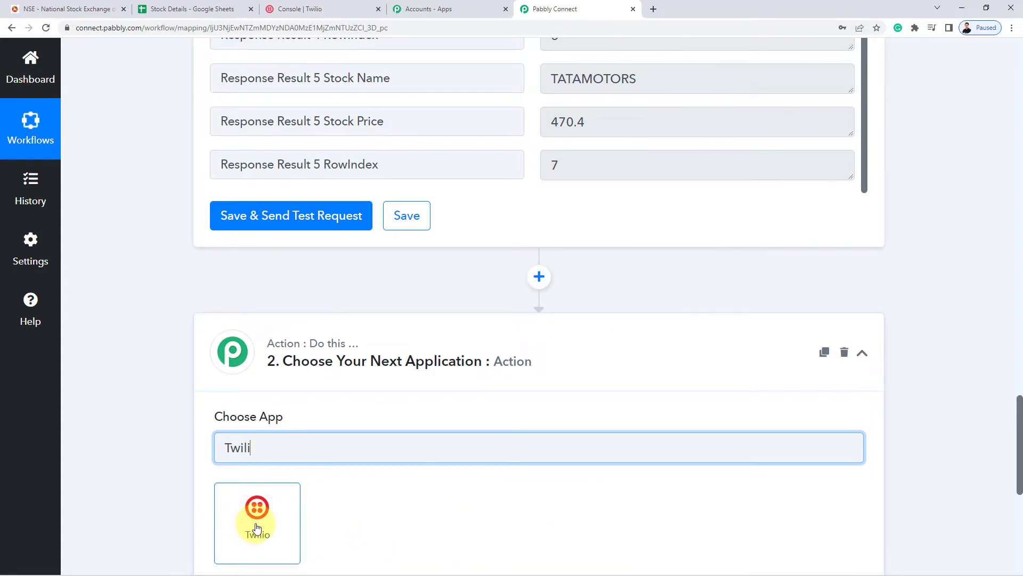
pyautogui.click(259, 522)
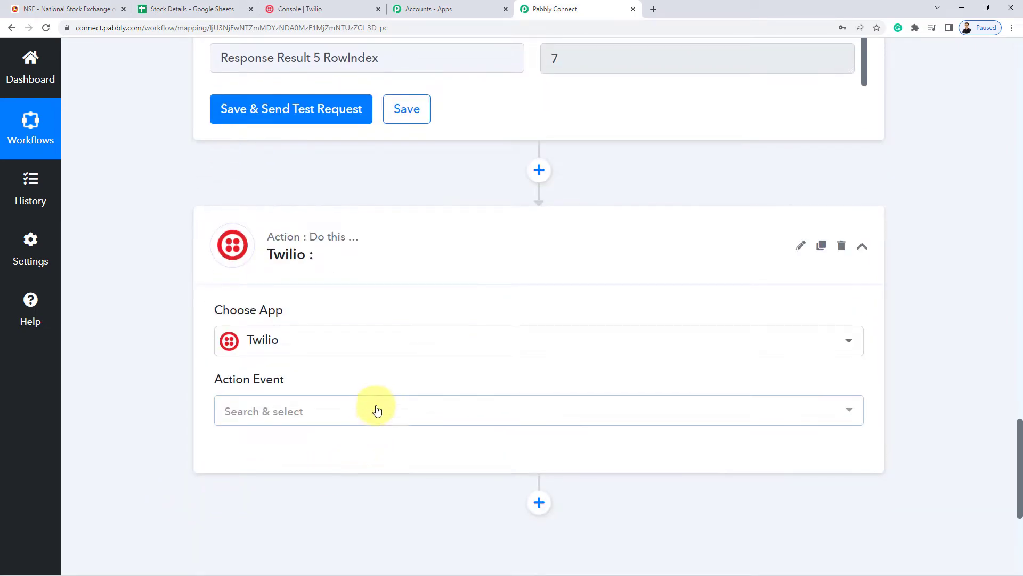
pyautogui.click(377, 409)
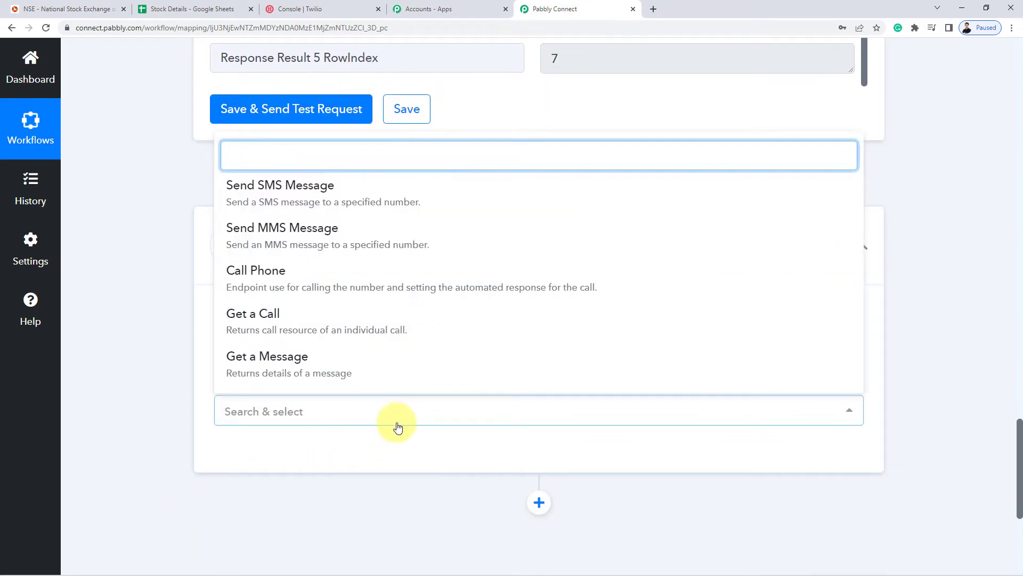
pyautogui.click(302, 195)
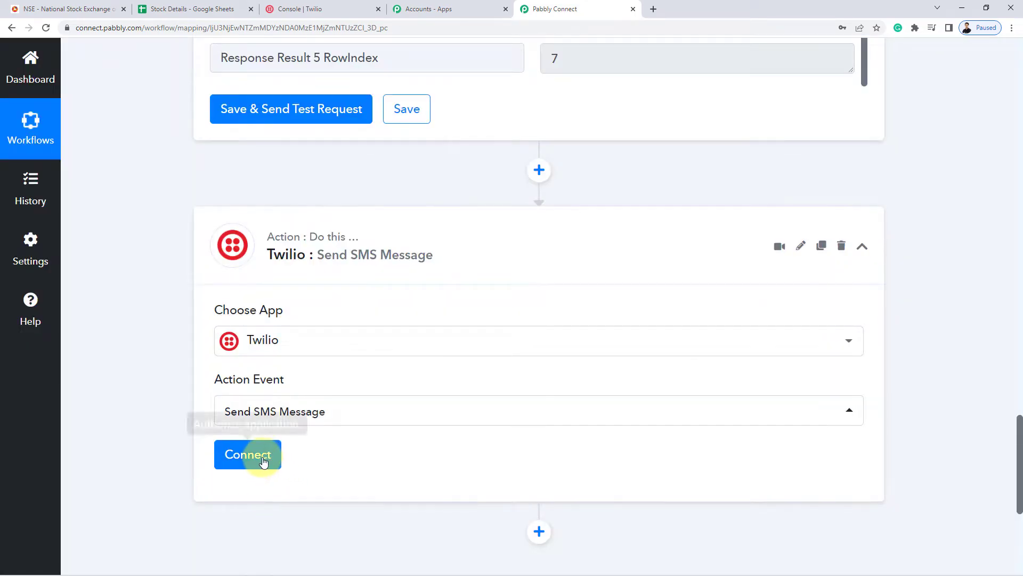
pyautogui.click(262, 459)
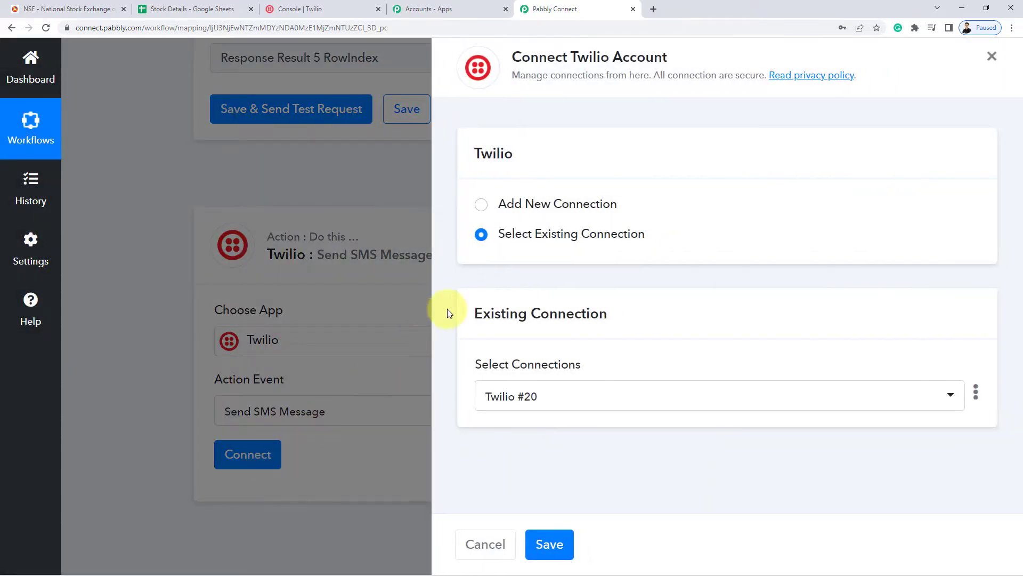
# Choose Add New Connection and locate the Account SID and Authorization Token fields
pyautogui.click(549, 205)
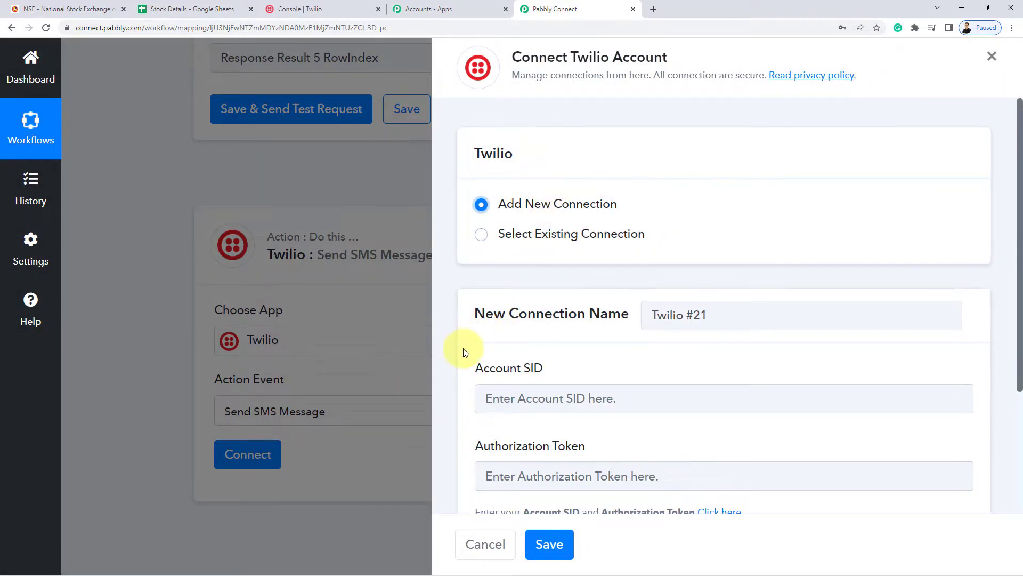
pyautogui.scroll(-3, 464, 349)
pyautogui.tripleClick(476, 200)
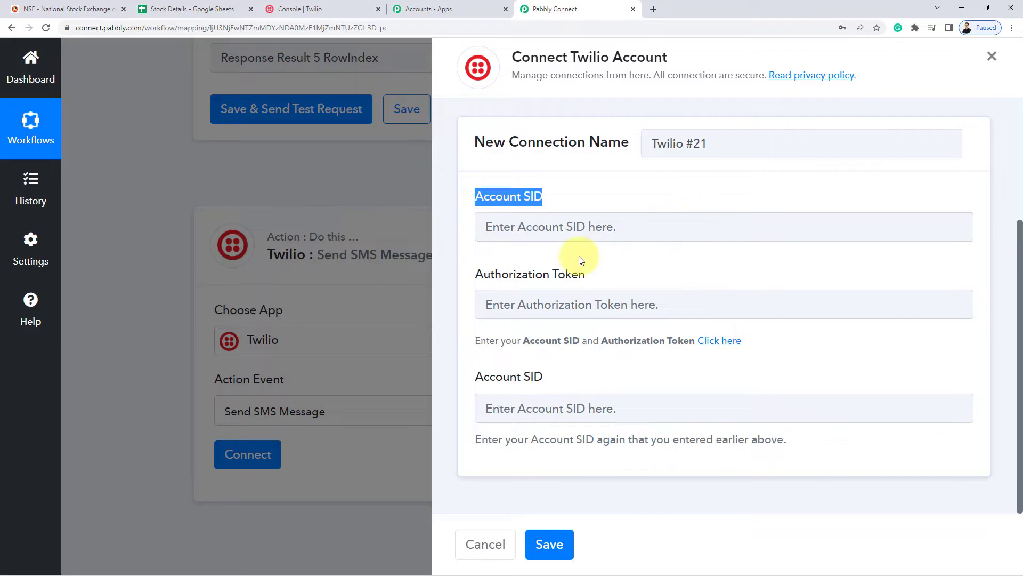
pyautogui.tripleClick(474, 274)
pyautogui.doubleClick(484, 381)
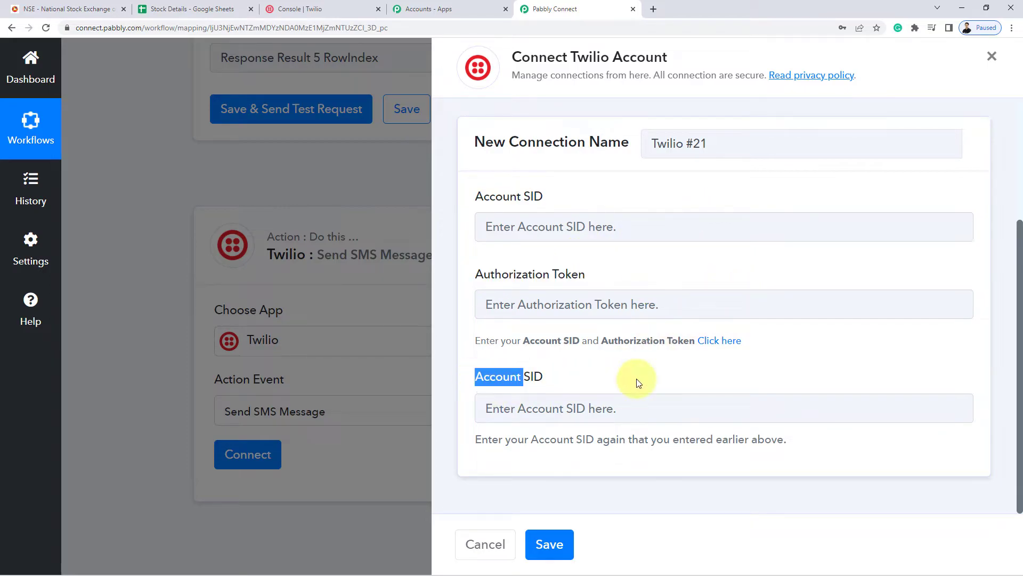
pyautogui.tripleClick(642, 380)
pyautogui.click(643, 381)
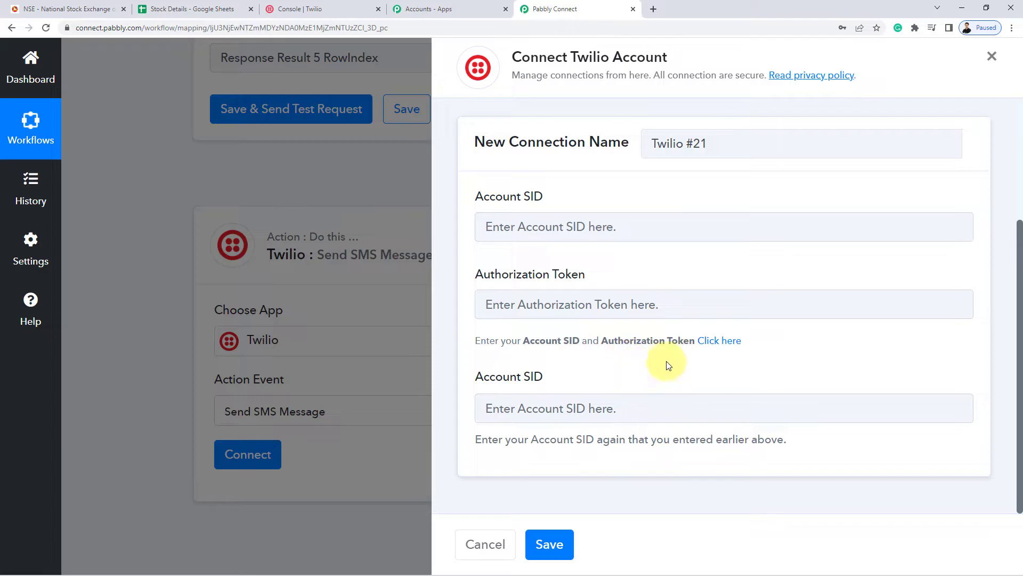
# Copy the Account SID from the Twilio console into both Account SID fields
pyautogui.click(299, 9)
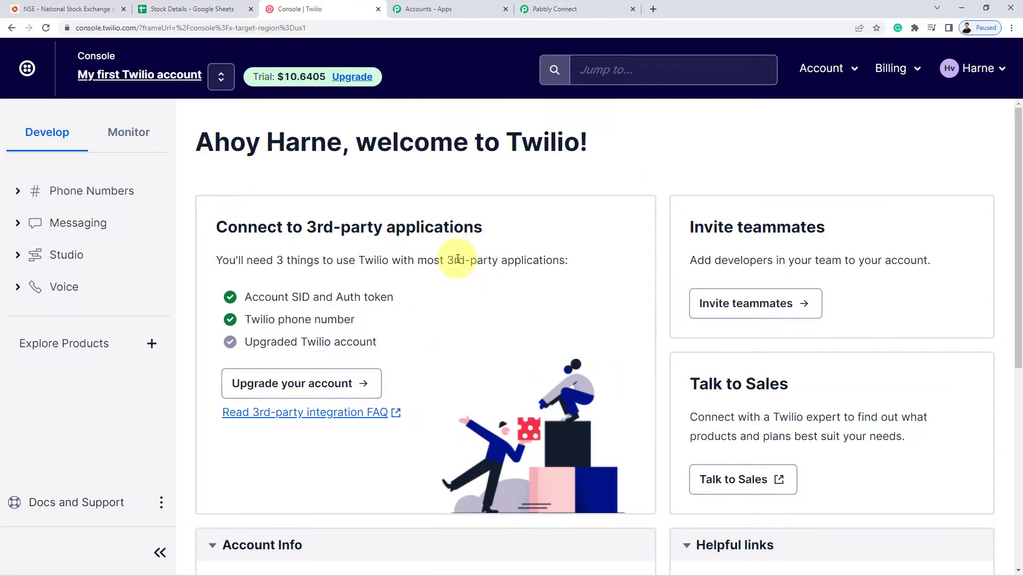
pyautogui.scroll(-7, 449, 258)
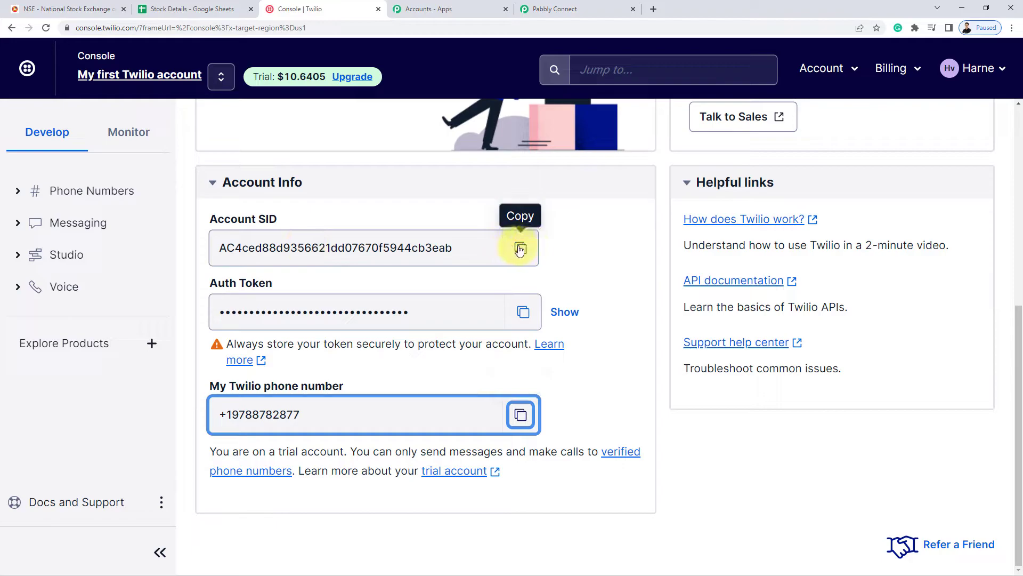
pyautogui.click(520, 248)
pyautogui.click(567, 9)
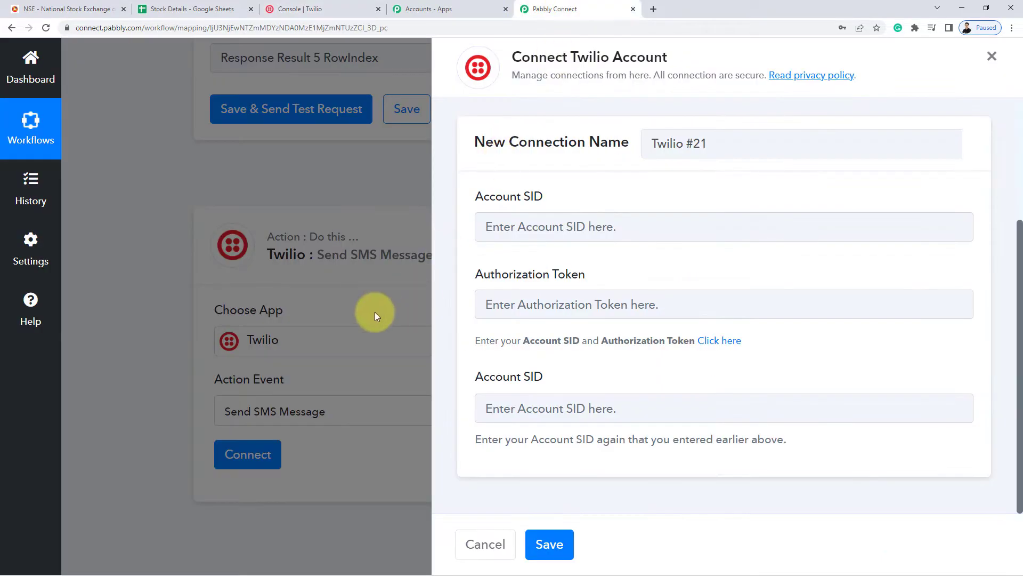
pyautogui.click(522, 227)
pyautogui.hotkey('ctrl', 'v')
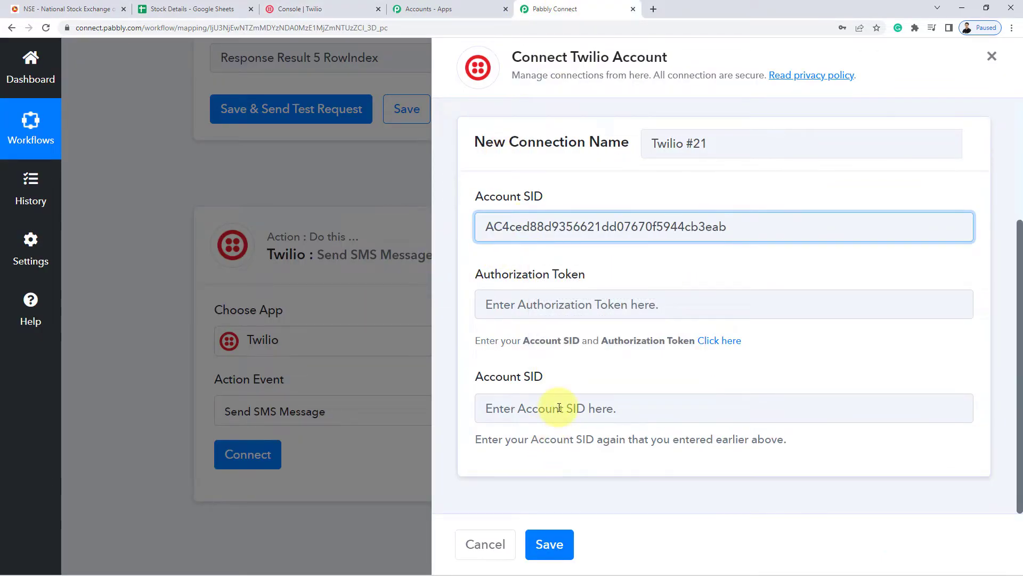
pyautogui.click(552, 407)
pyautogui.hotkey('ctrl', 'v')
# Copy the auth token from the Twilio console into the token field and save the connection
pyautogui.click(297, 9)
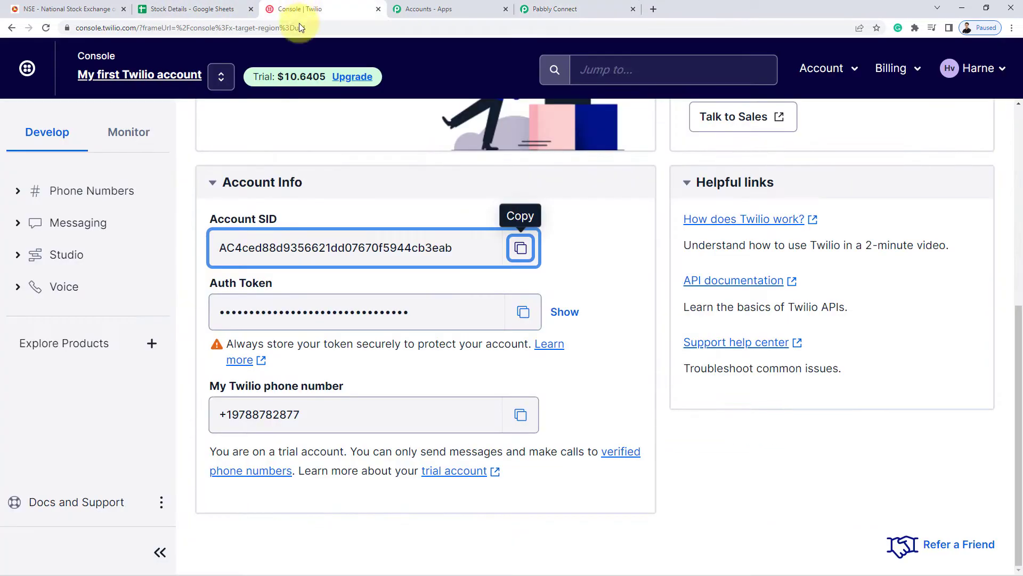
pyautogui.click(523, 311)
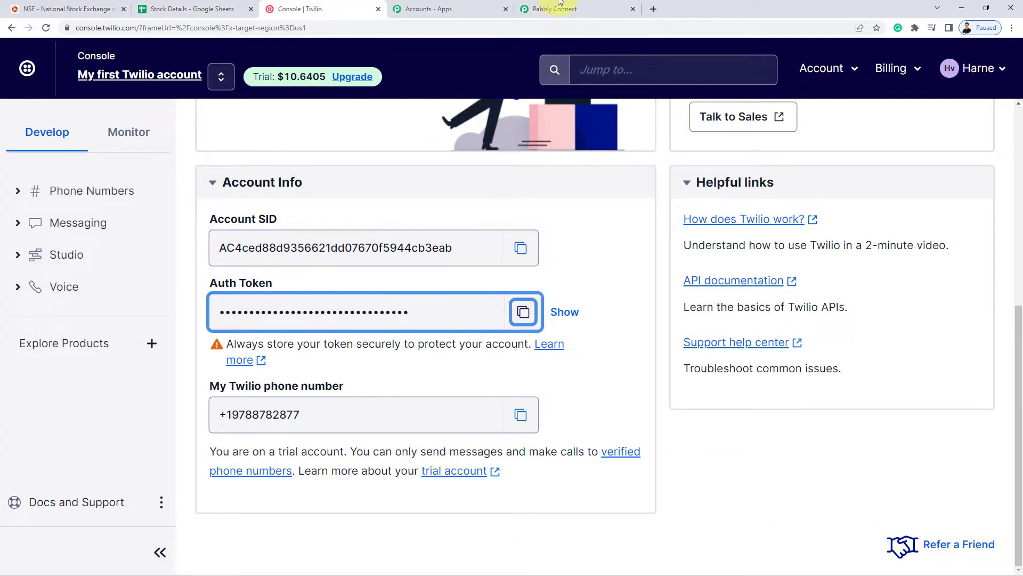
pyautogui.click(567, 9)
pyautogui.click(509, 308)
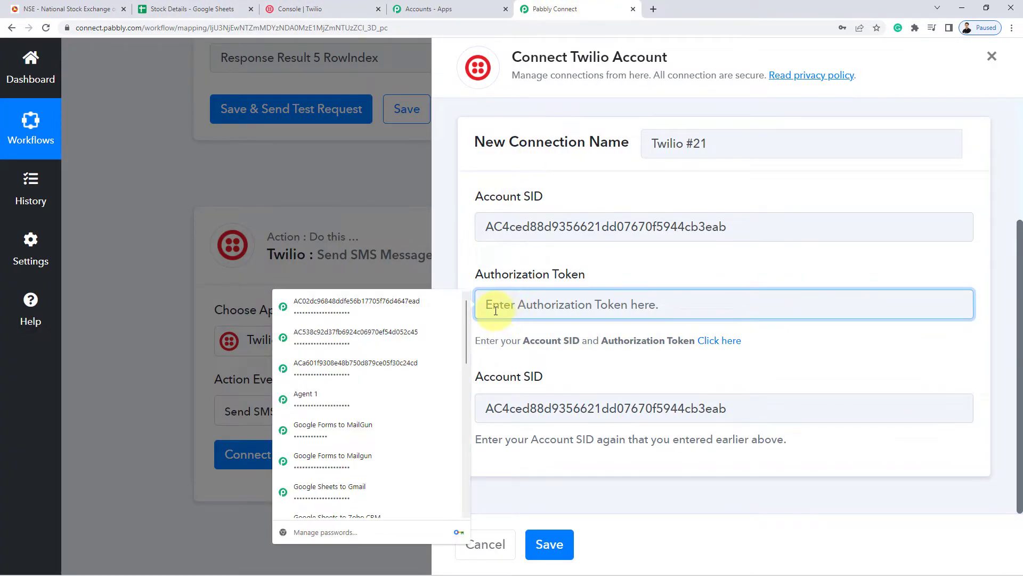
pyautogui.hotkey('ctrl', 'v')
pyautogui.click(587, 373)
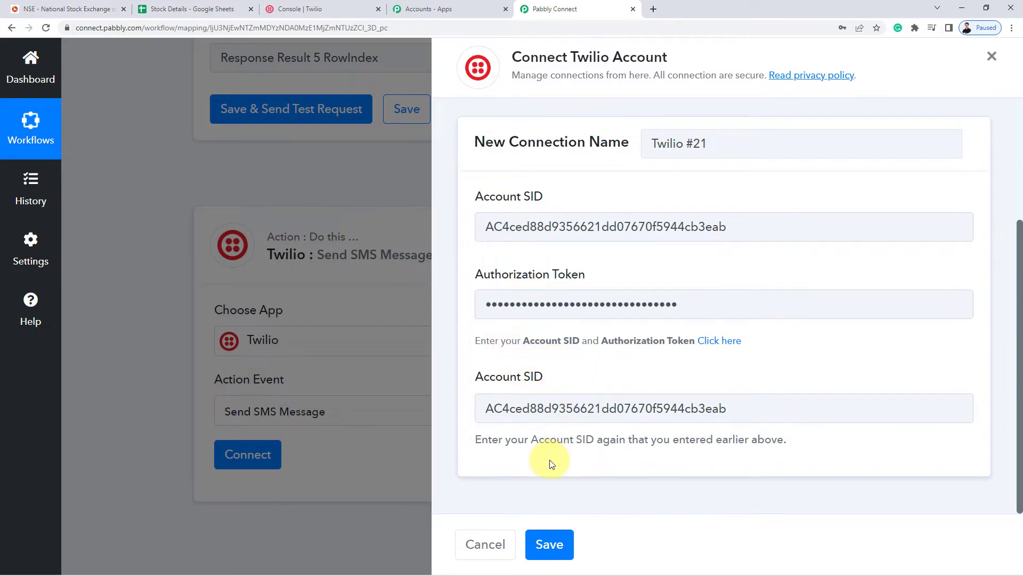
pyautogui.click(561, 555)
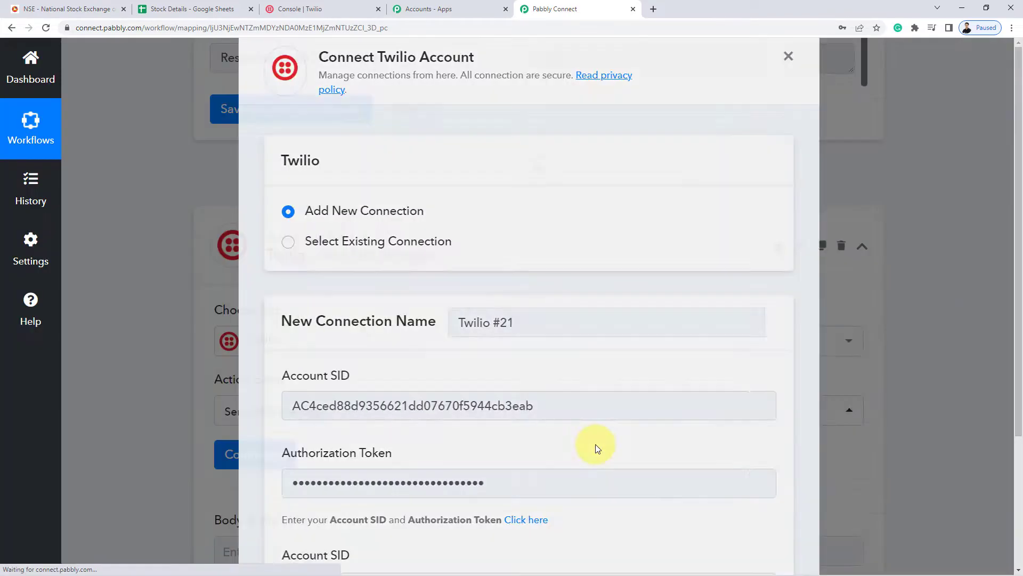
# Browse the SMS body's data picker and the Google Sheets step's returned fields
pyautogui.scroll(-5, 292, 255)
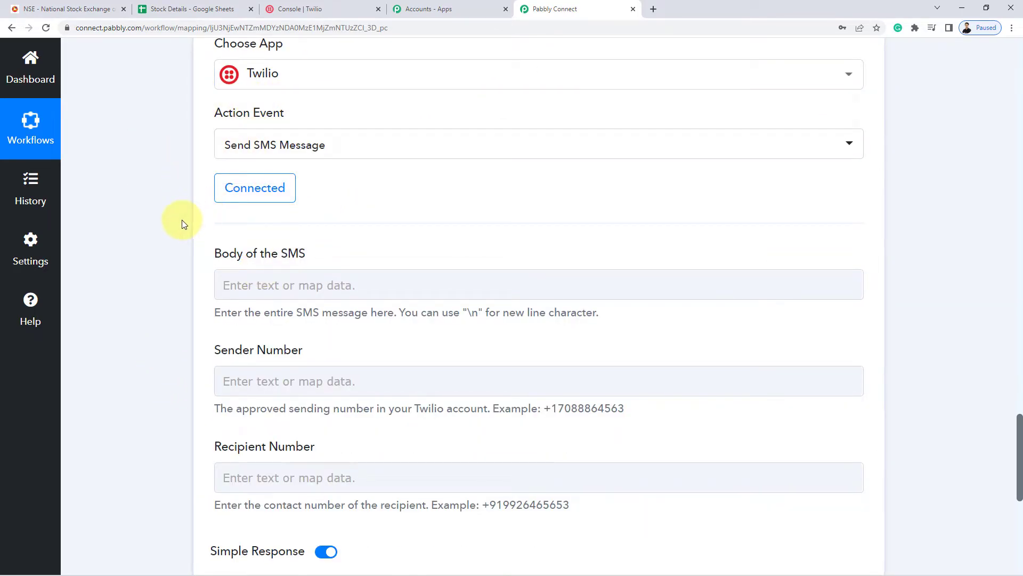
pyautogui.scroll(-2, 183, 223)
pyautogui.moveTo(212, 145); pyautogui.dragTo(336, 152)
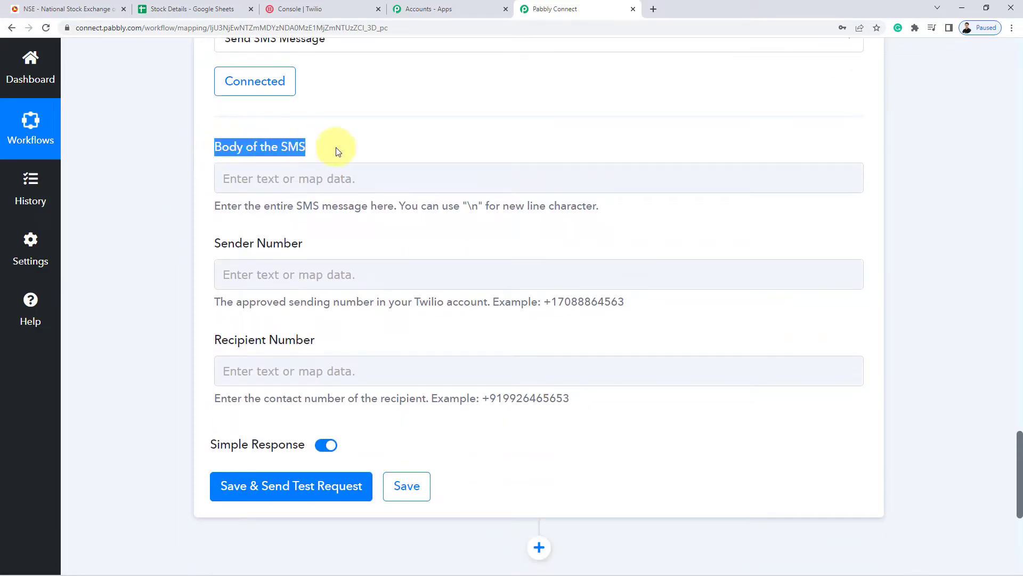
pyautogui.click(342, 148)
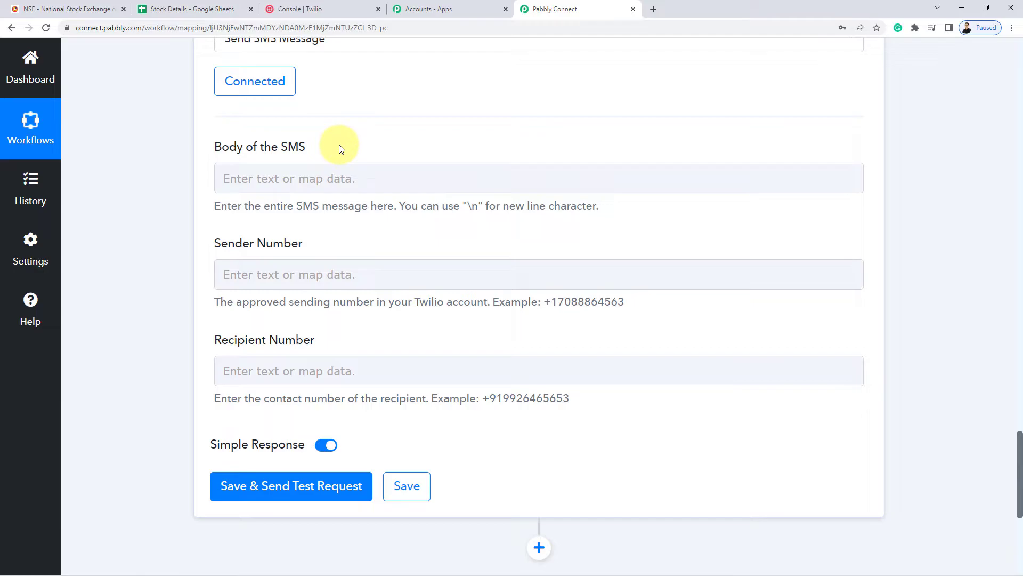
pyautogui.click(307, 179)
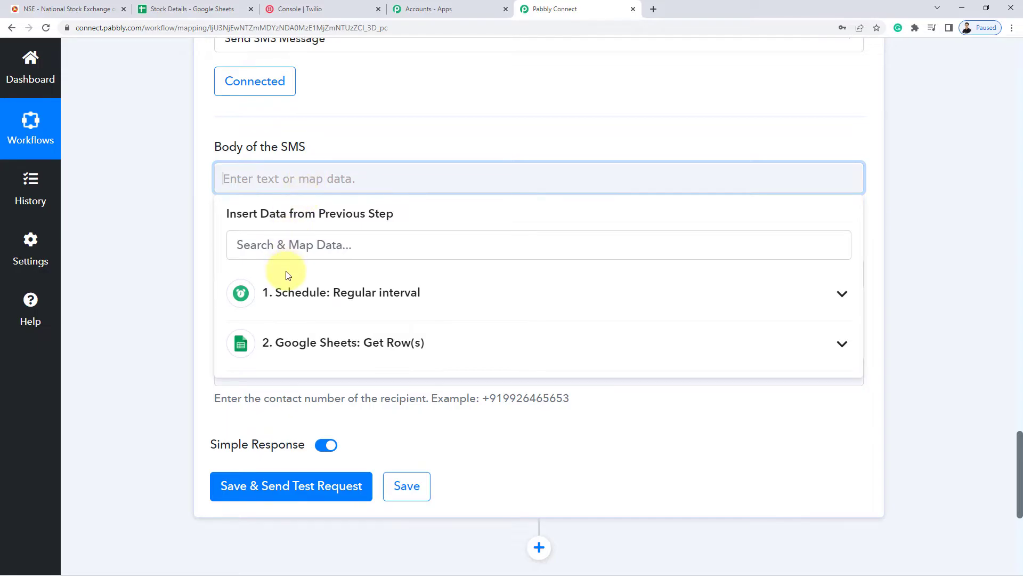
pyautogui.click(301, 347)
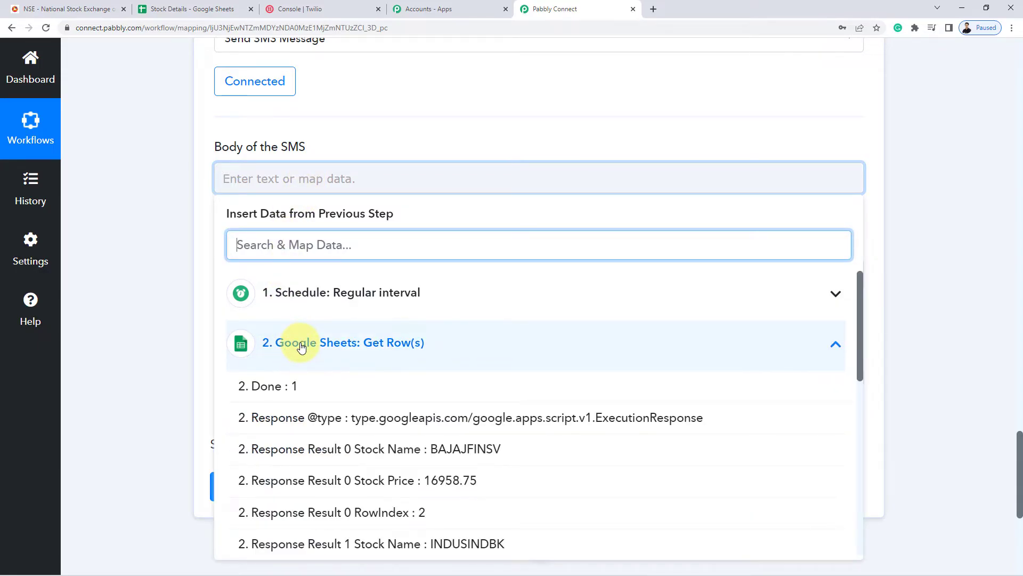
pyautogui.click(302, 347)
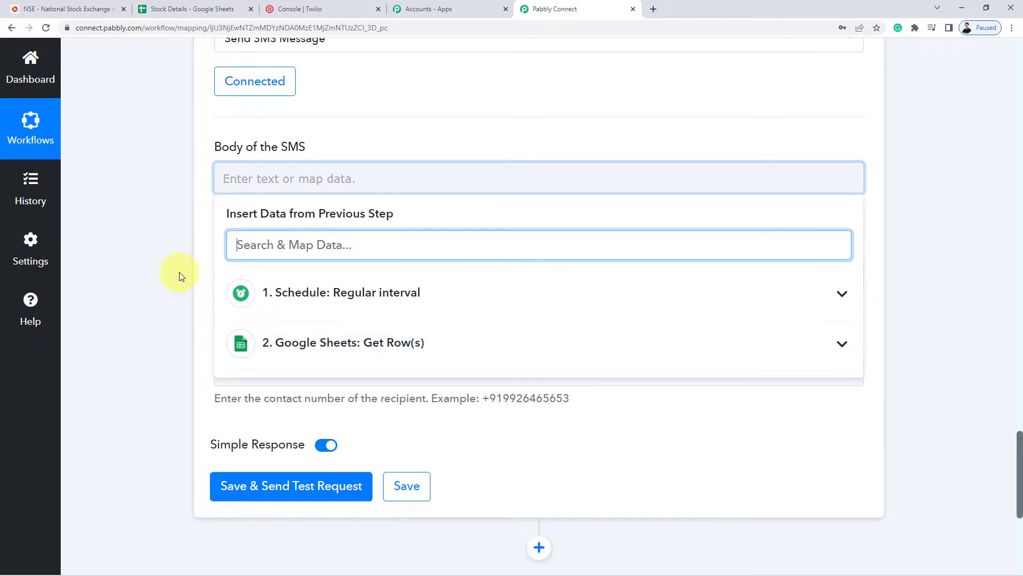
pyautogui.click(179, 271)
pyautogui.scroll(5, 179, 272)
pyautogui.scroll(5, 179, 272)
pyautogui.scroll(7, 181, 268)
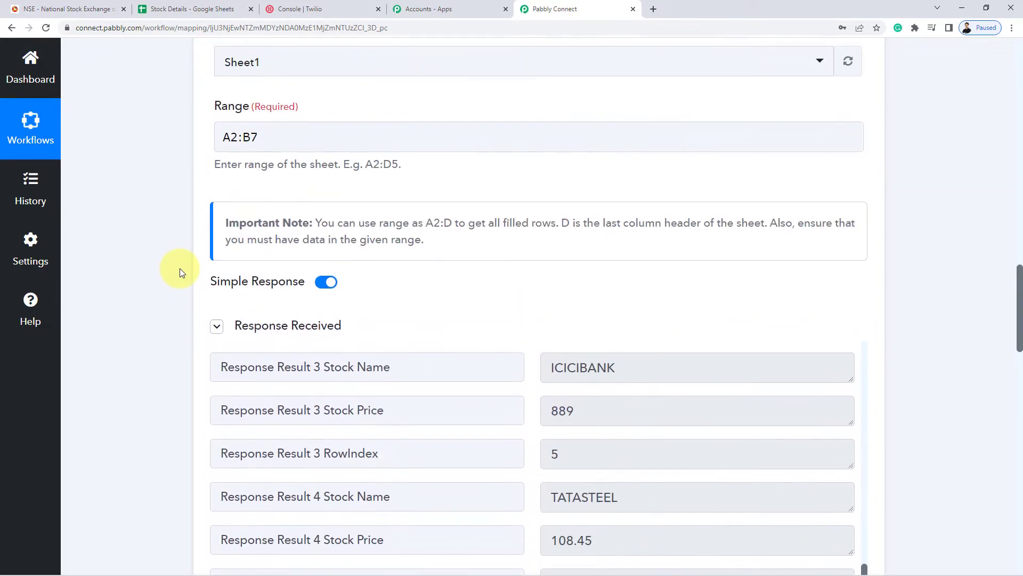
pyautogui.scroll(5, 180, 268)
pyautogui.scroll(-12, 96, 330)
pyautogui.scroll(-8, 102, 342)
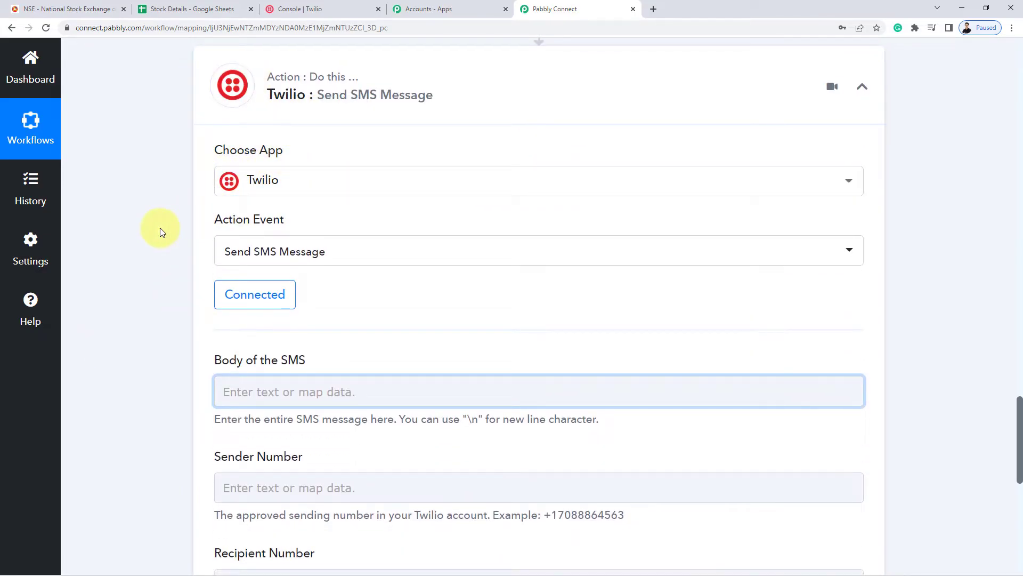
pyautogui.scroll(-3, 160, 228)
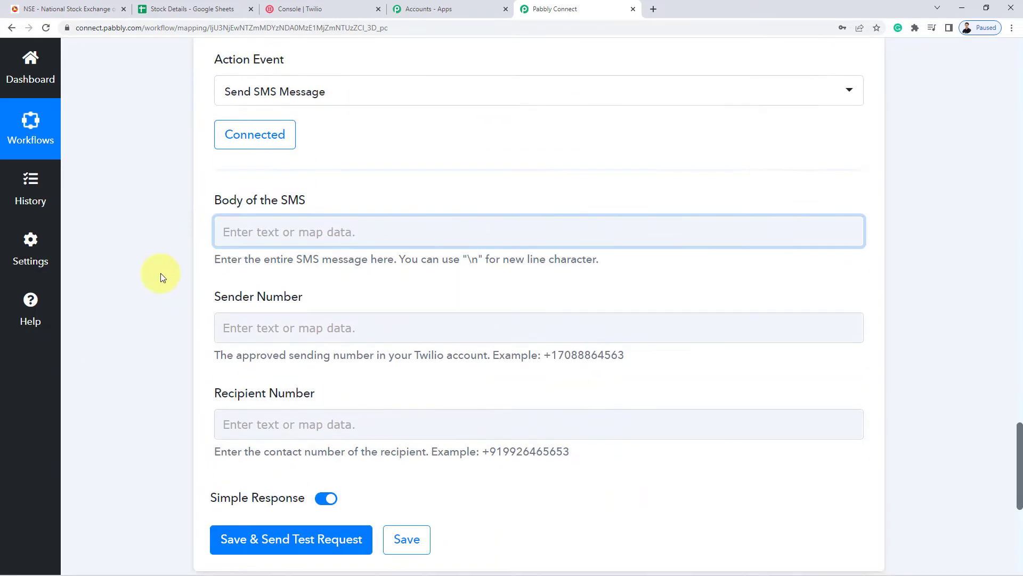
# Map Result 0 Stock Name (BAJAJFINSV) into the SMS body and bring up the Stock Details sheet
pyautogui.click(303, 231)
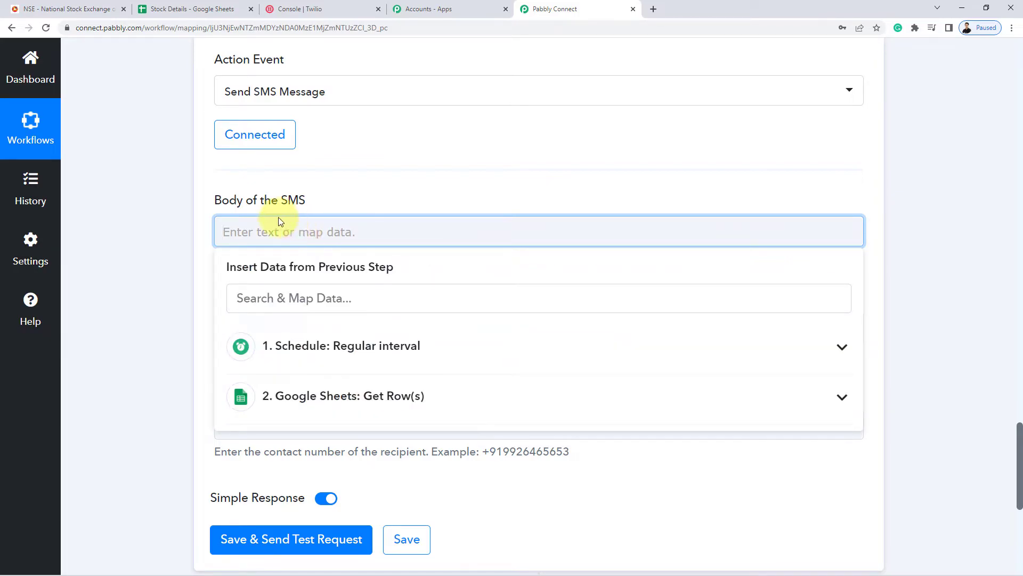
pyautogui.click(325, 404)
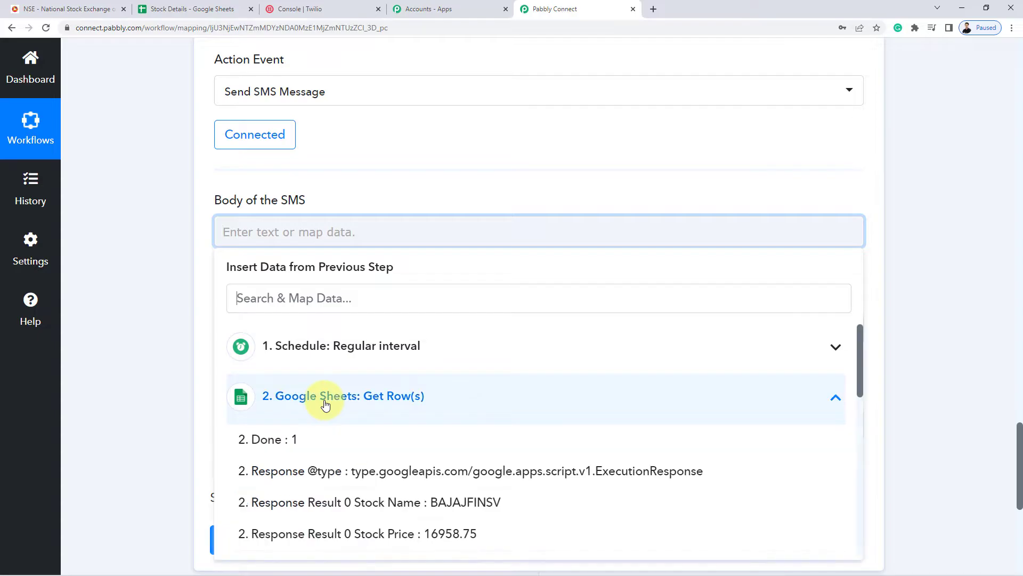
pyautogui.scroll(-1, 176, 386)
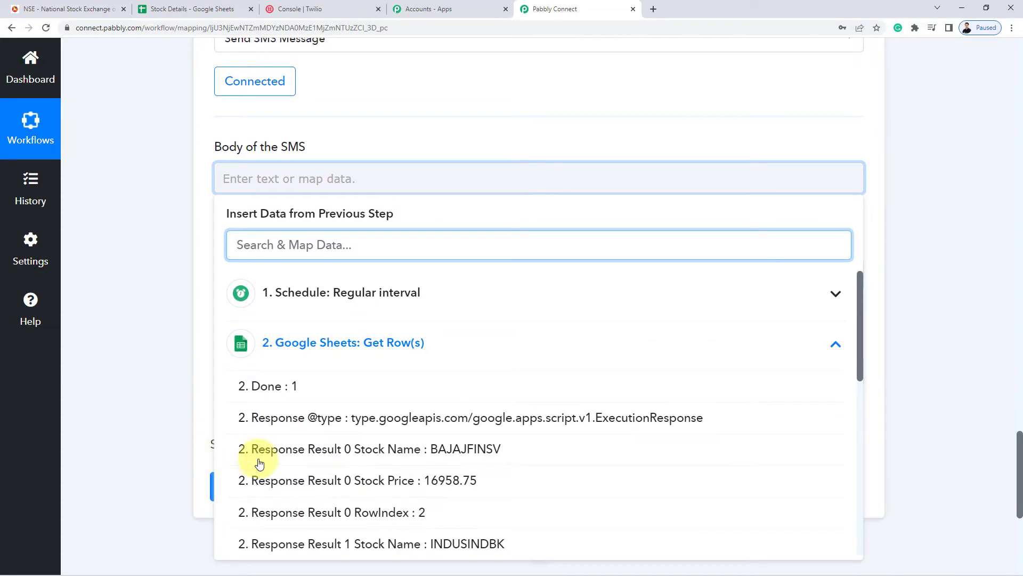
pyautogui.click(487, 452)
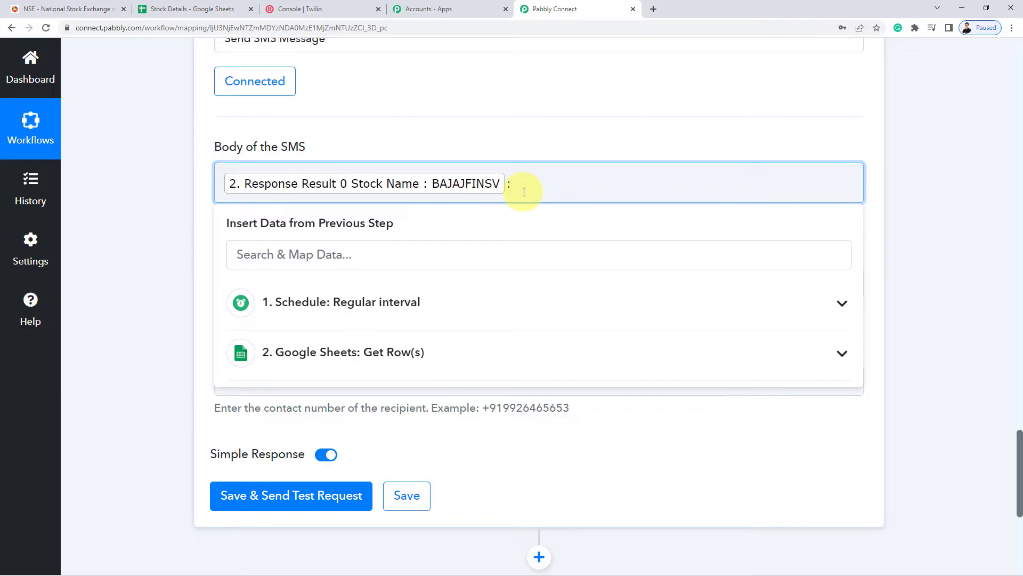
pyautogui.click(203, 8)
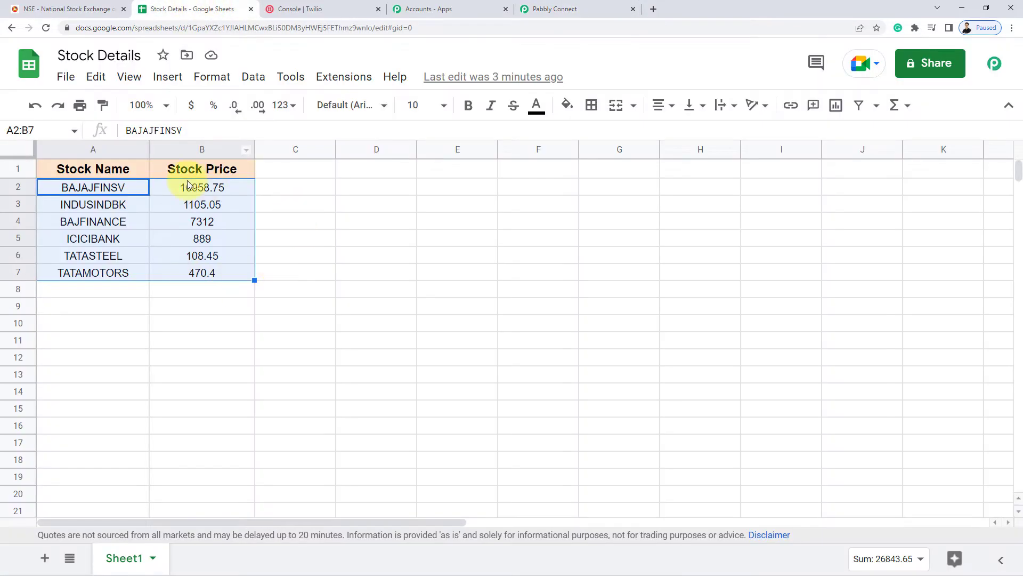
# Inspect B2's GOOGLEFINANCE formula for BAJAJFINSV, then go back to Pabbly Connect
pyautogui.click(202, 170)
pyautogui.click(197, 187)
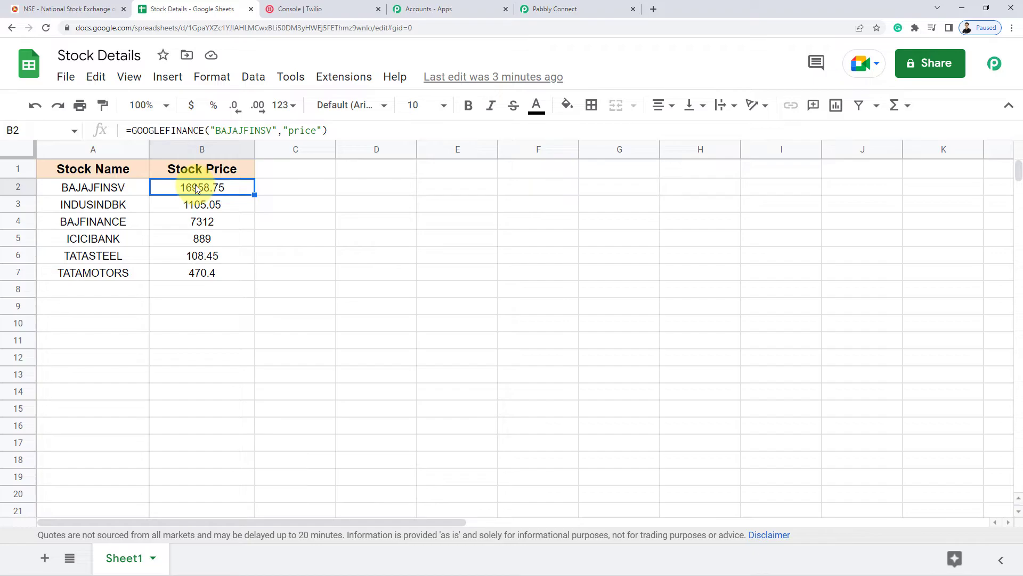
pyautogui.click(552, 8)
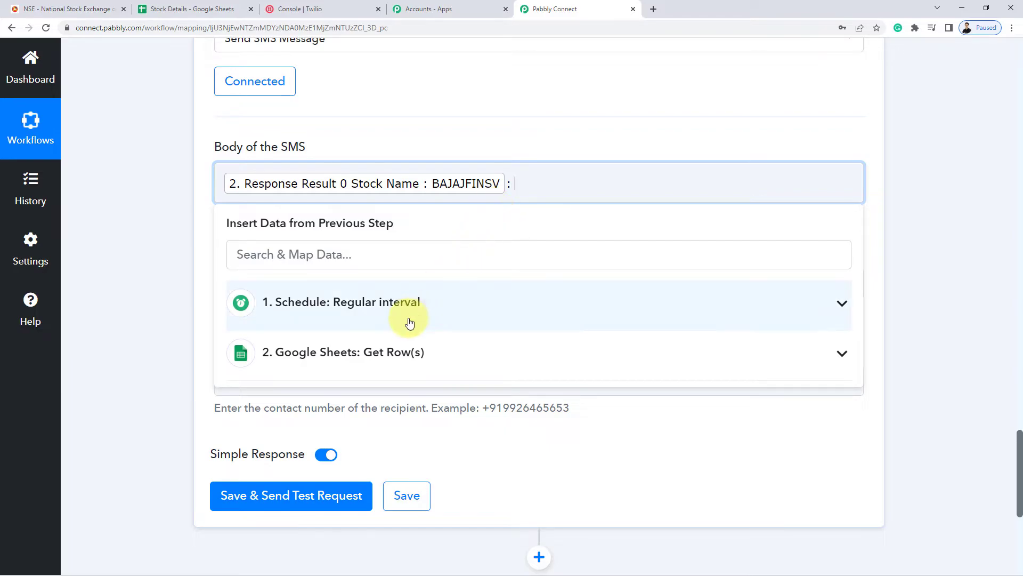
# Insert the BAJAJFINSV price 16958.75 after the colon and start a new line
pyautogui.click(384, 349)
pyautogui.click(367, 490)
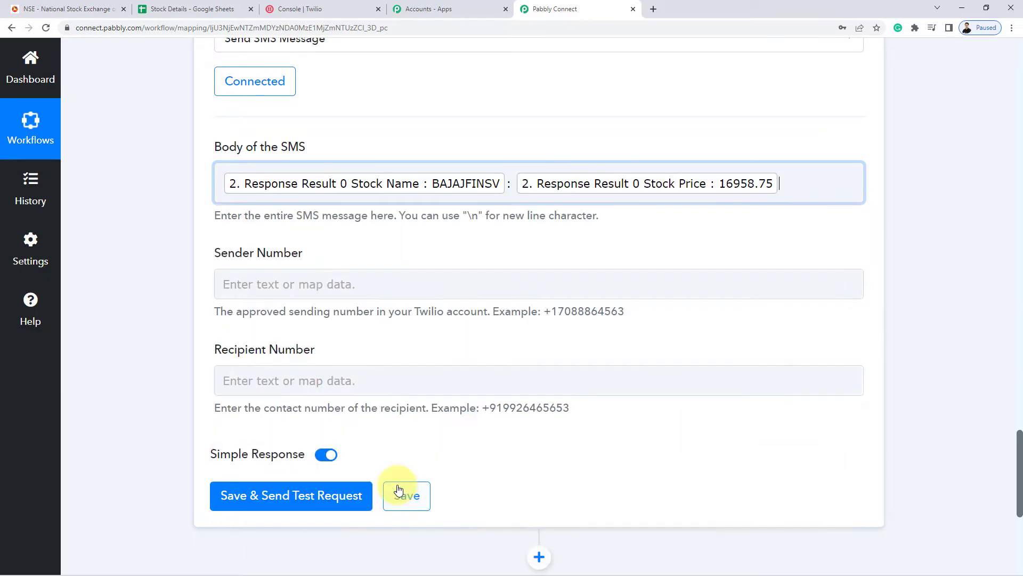
pyautogui.doubleClick(510, 185)
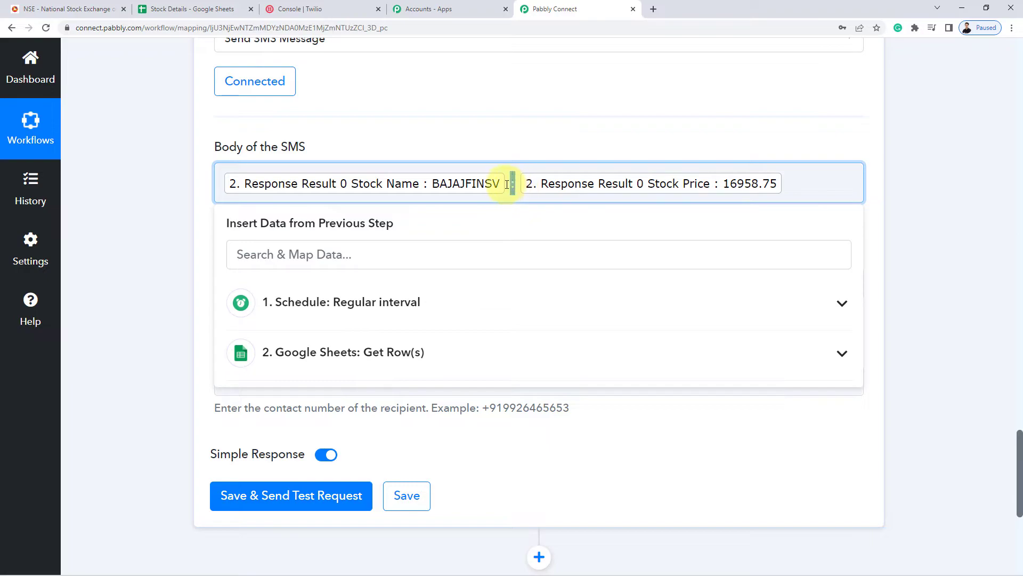
pyautogui.click(792, 180)
pyautogui.press('Return')
# Add the INDUSINDBK stock name and its price 1105.05, then start a new line
pyautogui.click(352, 367)
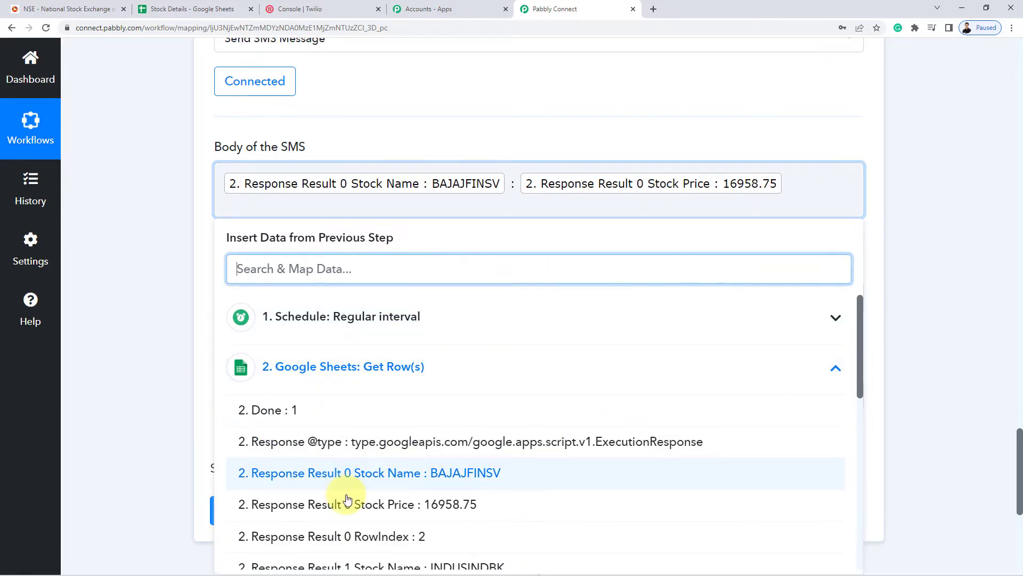
pyautogui.scroll(-4, 347, 499)
pyautogui.scroll(-1, 400, 555)
pyautogui.click(472, 414)
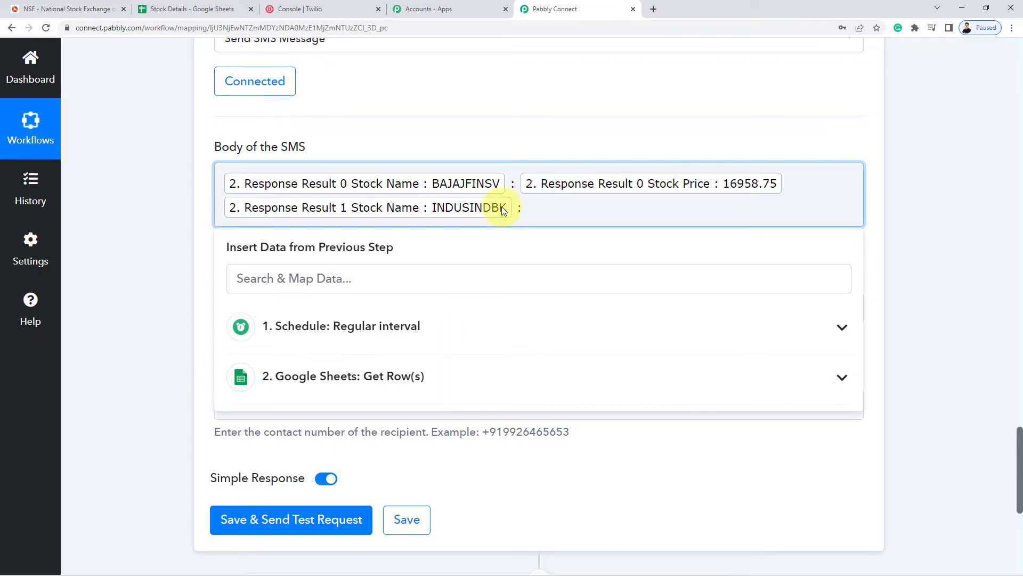
pyautogui.click(429, 376)
pyautogui.scroll(-1, 538, 468)
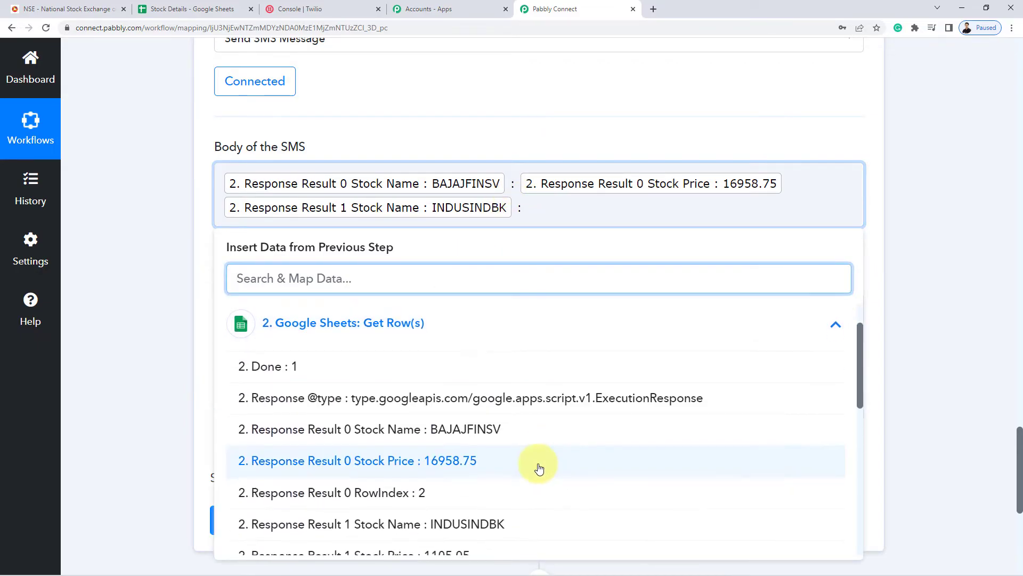
pyautogui.scroll(-2, 482, 466)
pyautogui.click(445, 453)
pyautogui.press('Return')
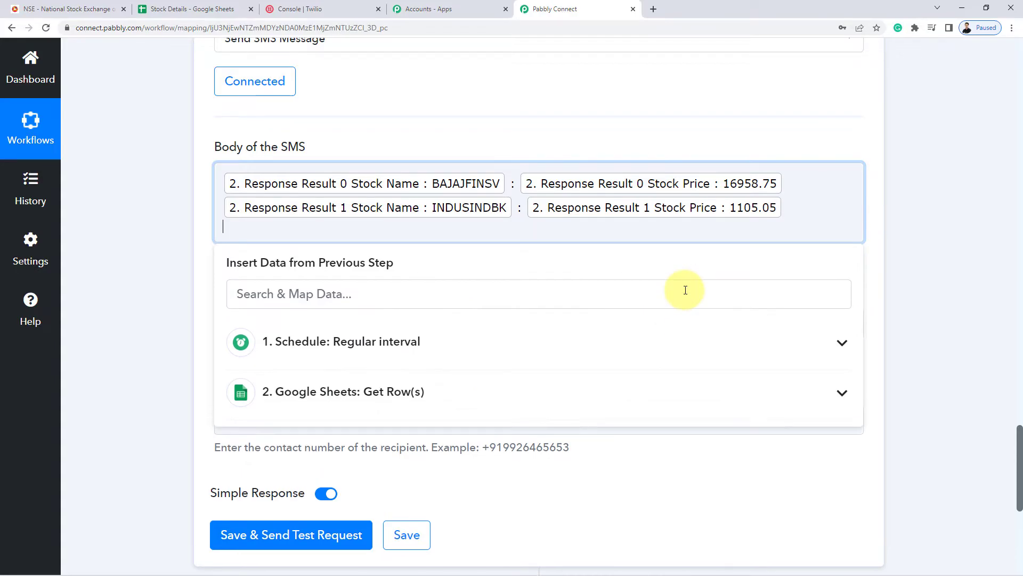
# Add the BAJFINANCE stock name and its price 7312 to the SMS body
pyautogui.click(330, 416)
pyautogui.scroll(-2, 416, 450)
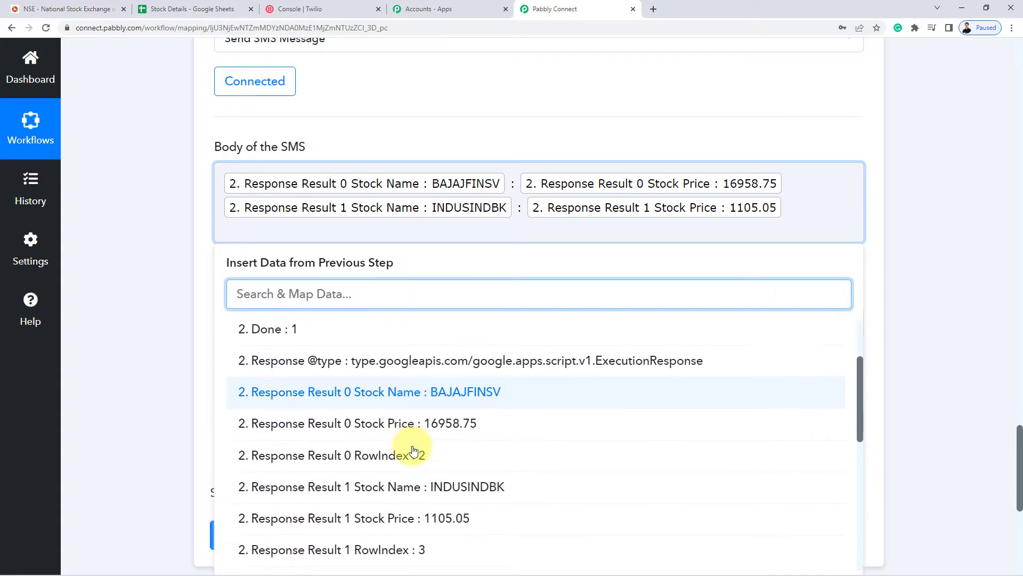
pyautogui.scroll(-1, 416, 450)
pyautogui.scroll(-2, 417, 447)
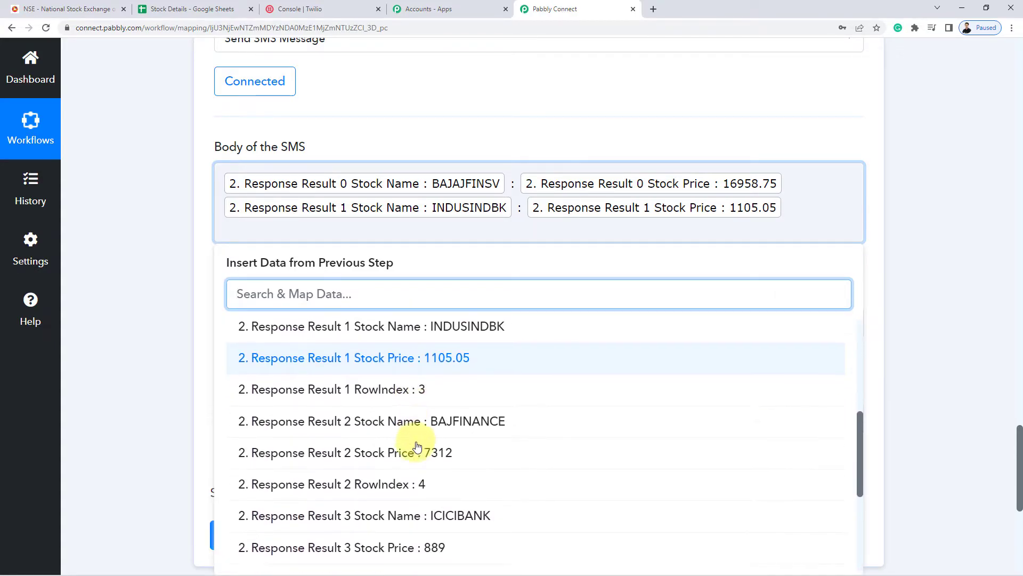
pyautogui.click(480, 422)
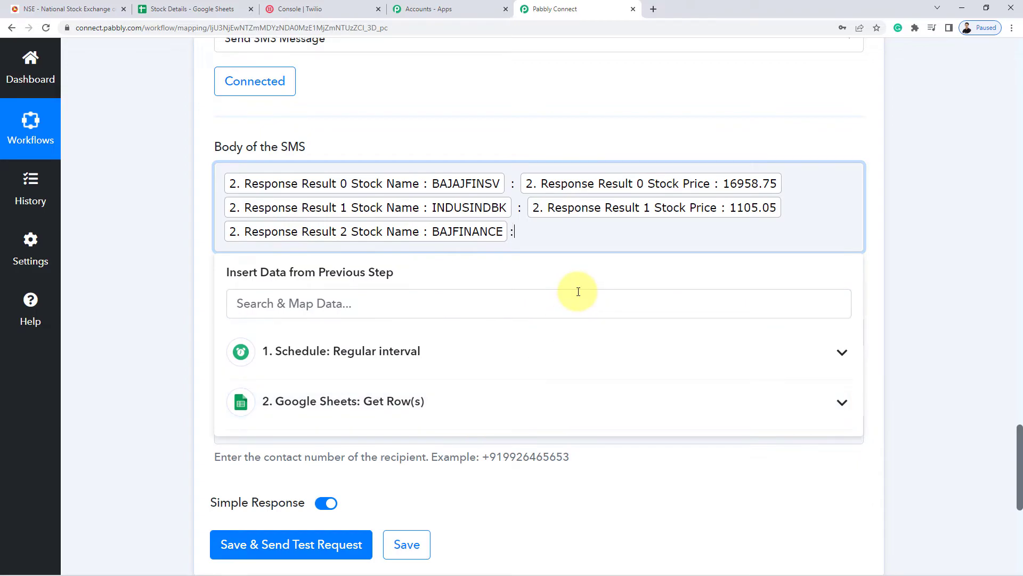
pyautogui.click(367, 403)
pyautogui.scroll(-2, 426, 448)
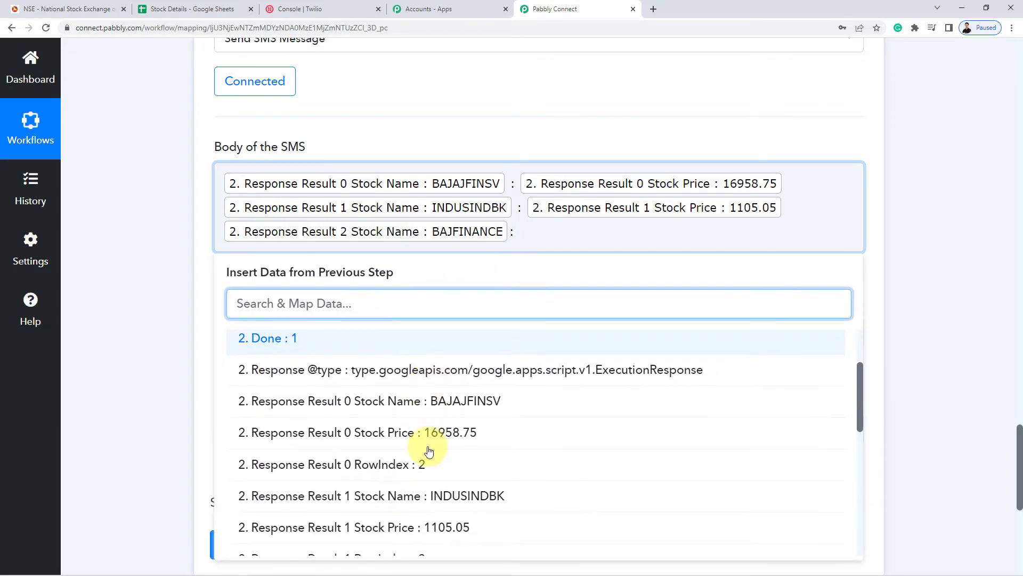
pyautogui.scroll(-2, 429, 451)
pyautogui.scroll(-1, 421, 458)
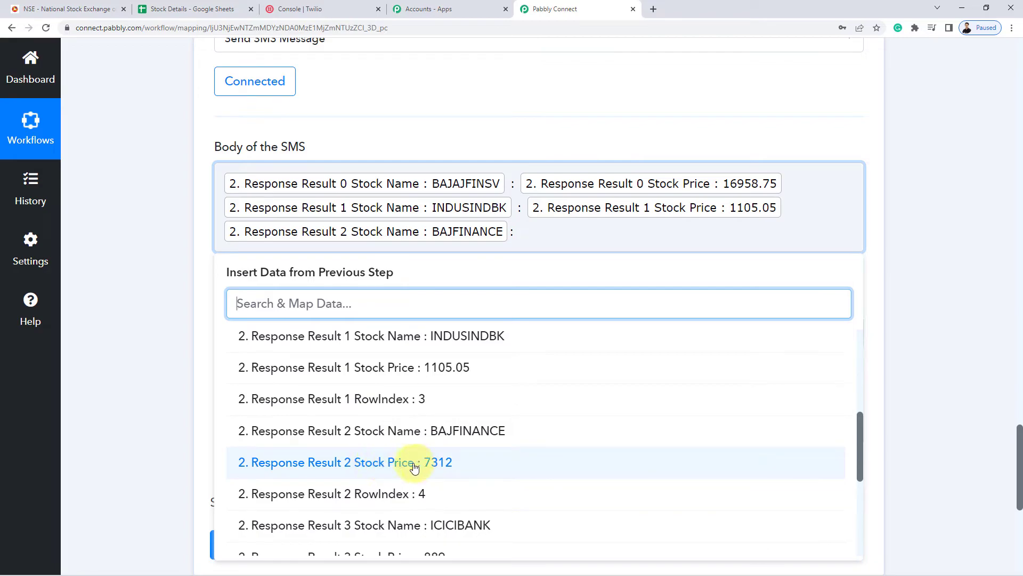
pyautogui.click(414, 464)
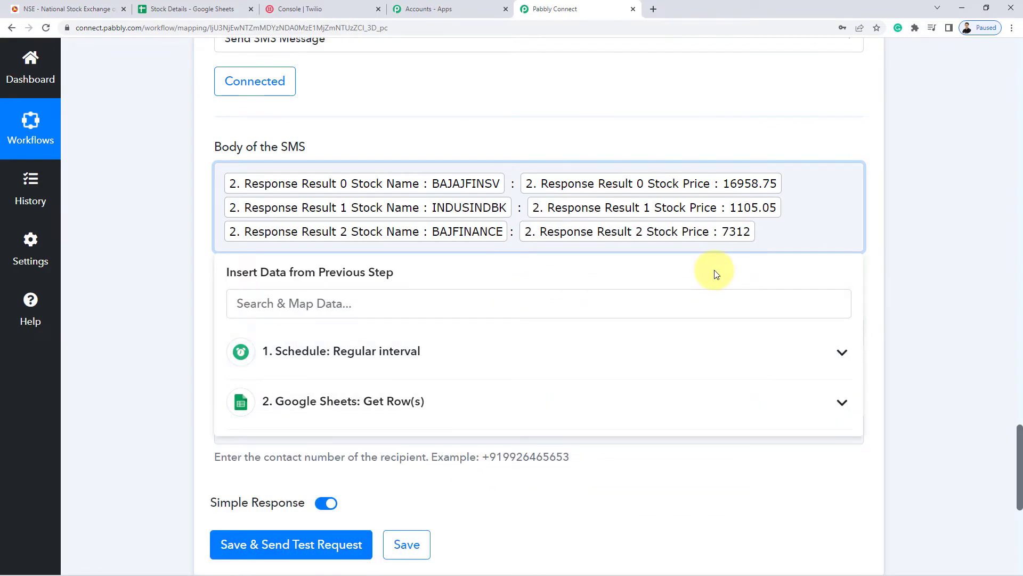
# Add the ICICIBANK stock name and its price 889, then start a new line
pyautogui.click(366, 416)
pyautogui.scroll(-3, 394, 483)
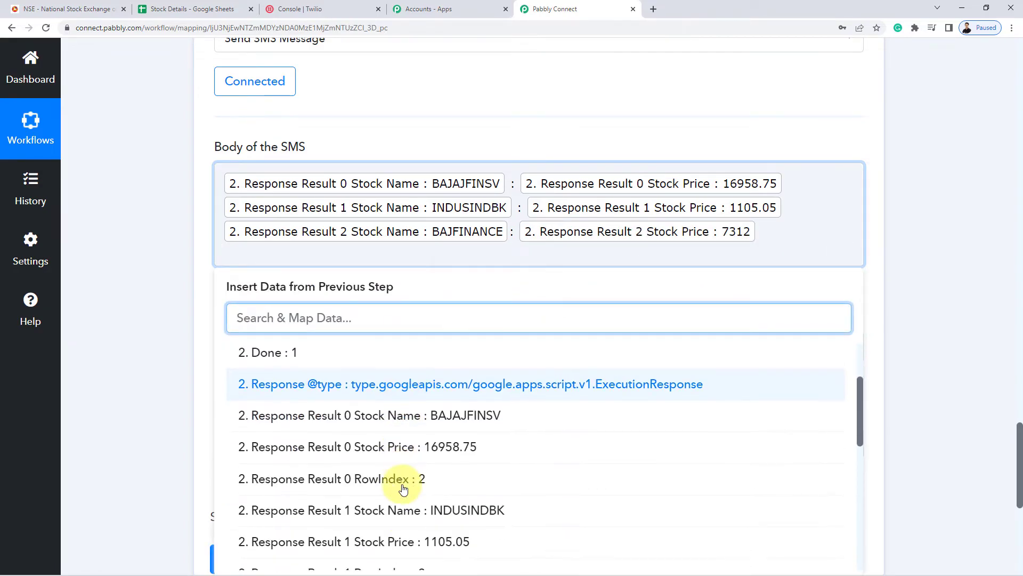
pyautogui.scroll(-2, 404, 488)
pyautogui.scroll(-2, 151, 427)
pyautogui.scroll(-1, 435, 407)
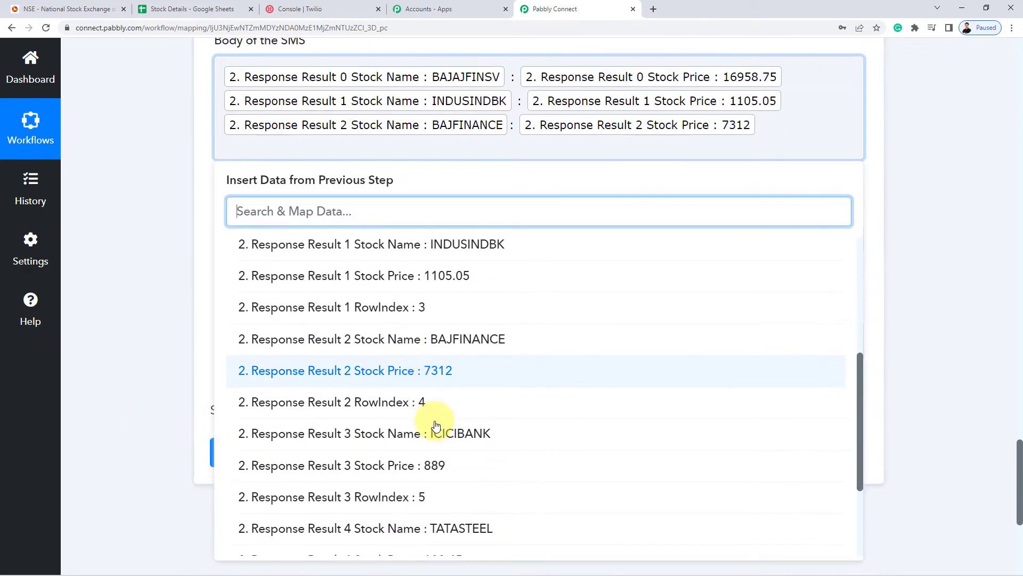
pyautogui.click(469, 434)
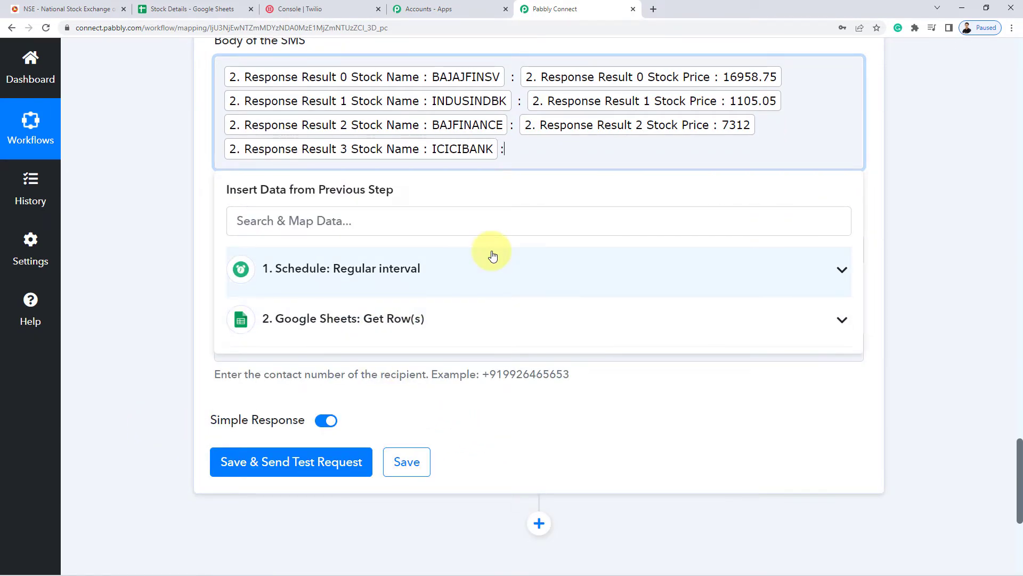
pyautogui.click(393, 319)
pyautogui.scroll(-3, 475, 435)
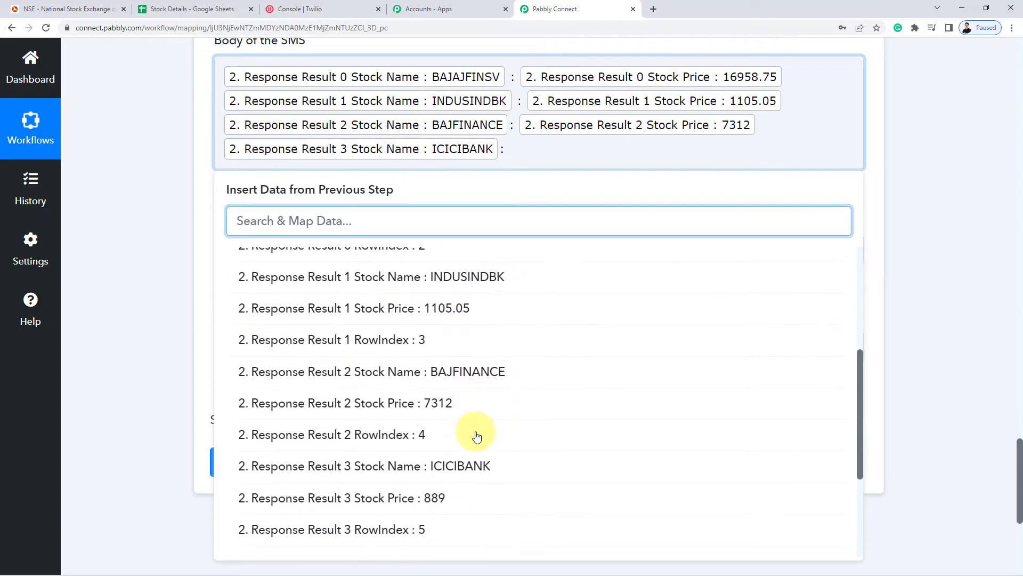
pyautogui.scroll(-2, 477, 436)
pyautogui.click(445, 377)
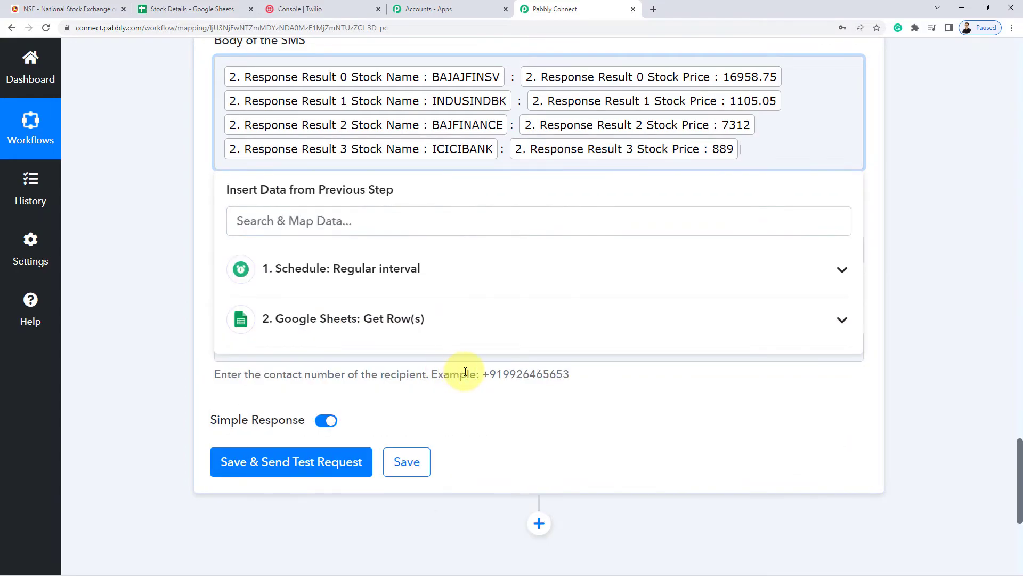
pyautogui.press('Return')
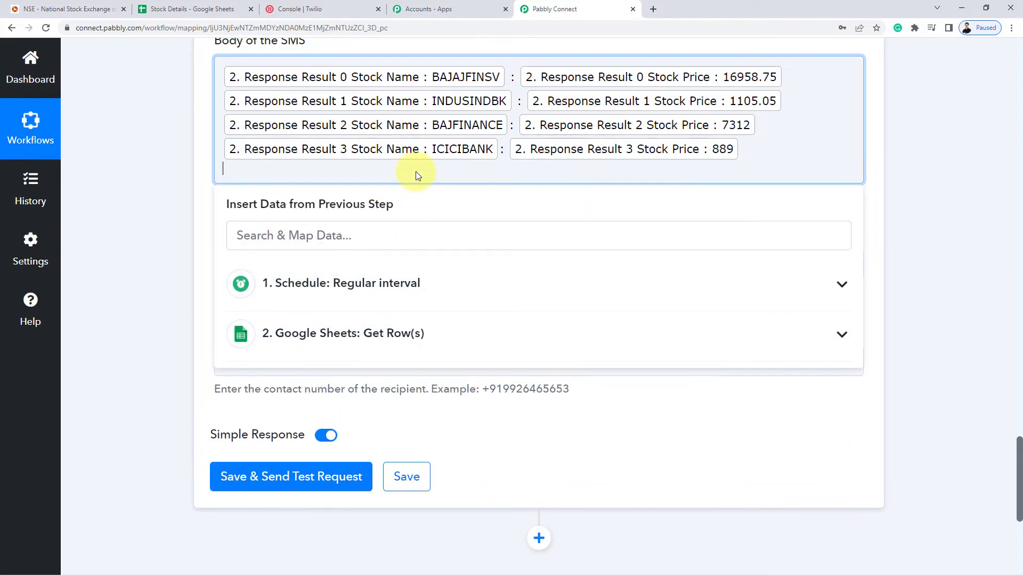
# Add the TATASTEEL stock name and its Result 4 Stock Price
pyautogui.click(320, 332)
pyautogui.scroll(-2, 394, 422)
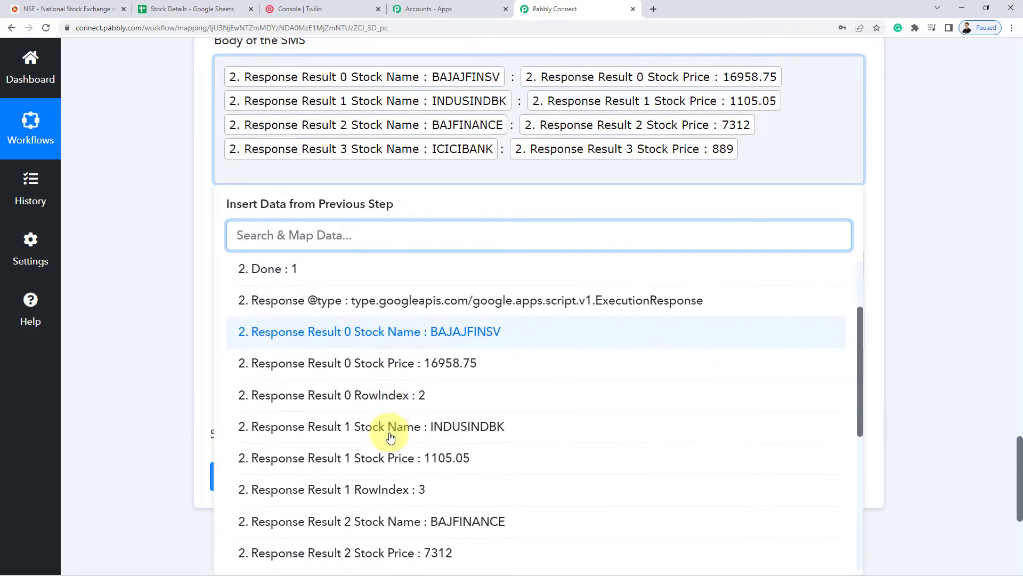
pyautogui.scroll(-4, 457, 419)
pyautogui.scroll(-1, 457, 434)
pyautogui.click(461, 394)
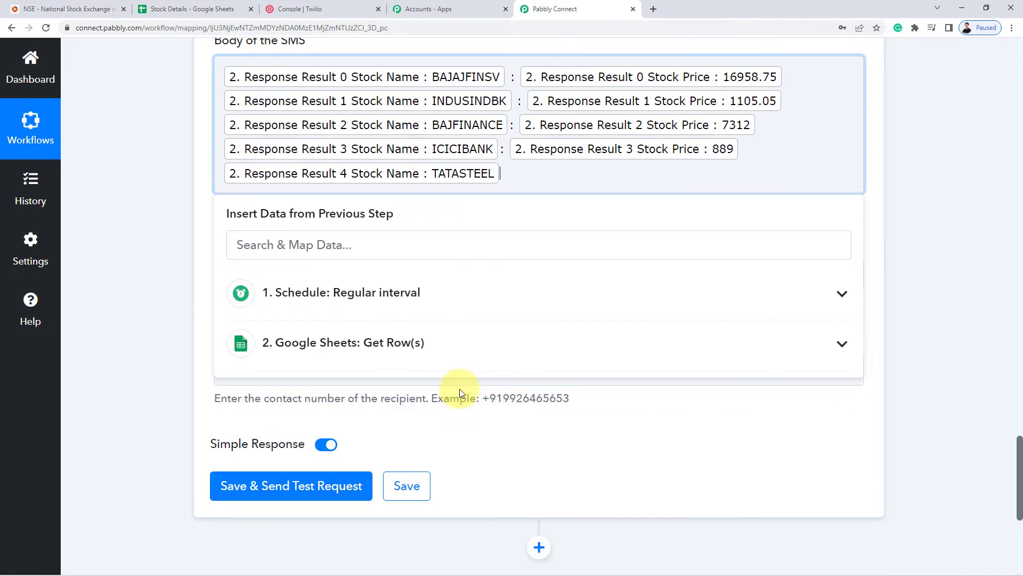
pyautogui.click(393, 343)
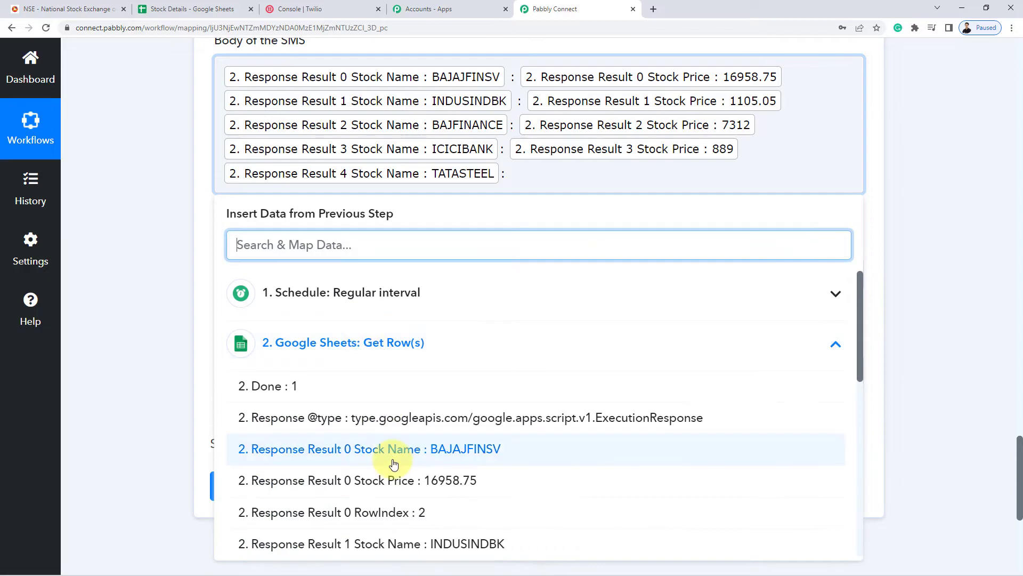
pyautogui.scroll(-3, 397, 467)
pyautogui.scroll(-2, 394, 465)
pyautogui.scroll(-2, 394, 465)
pyautogui.scroll(-2, 394, 464)
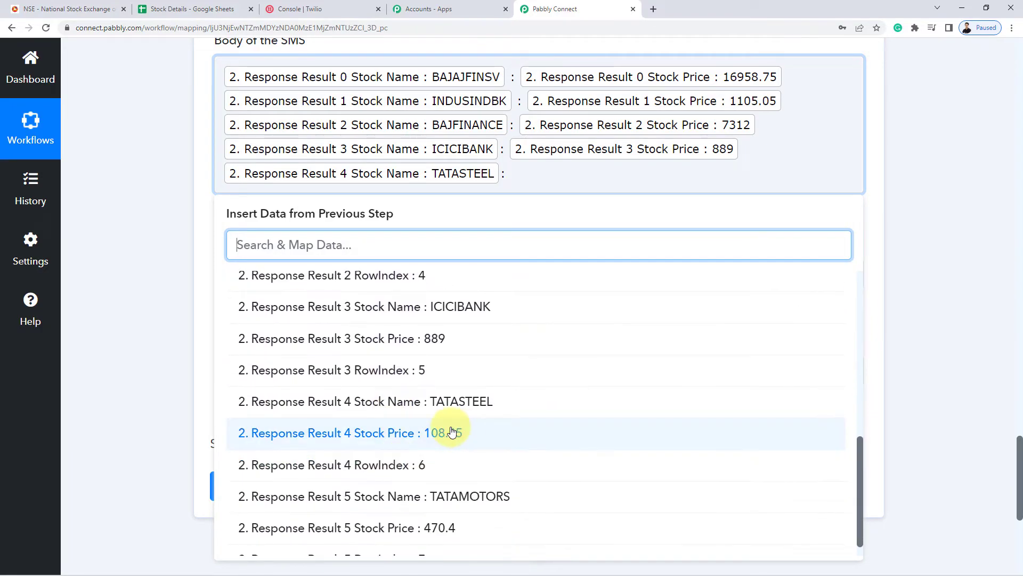
pyautogui.click(458, 434)
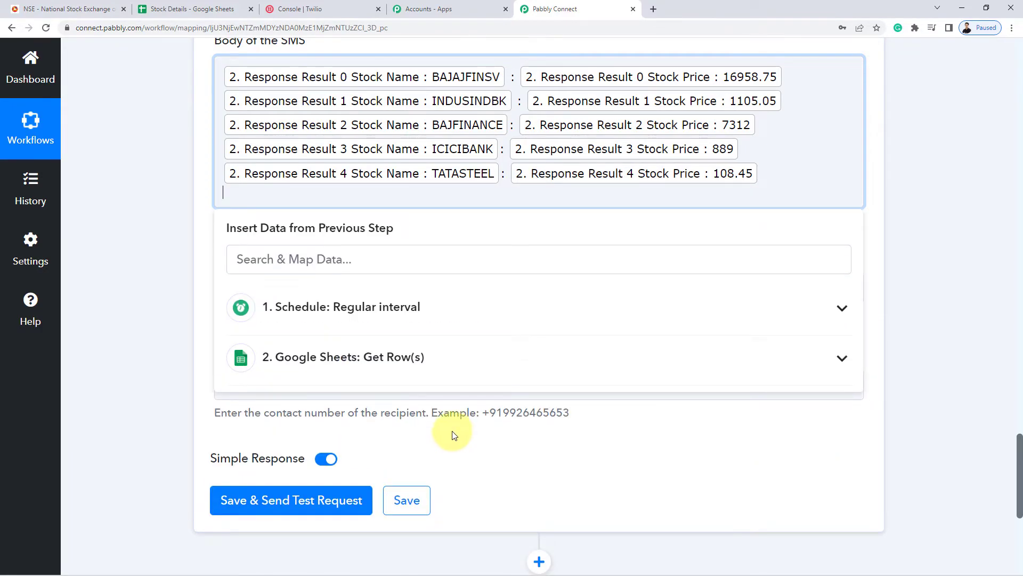
# Add the TATAMOTORS stock name and its price 470.4 as the final line
pyautogui.click(338, 356)
pyautogui.scroll(-4, 344, 494)
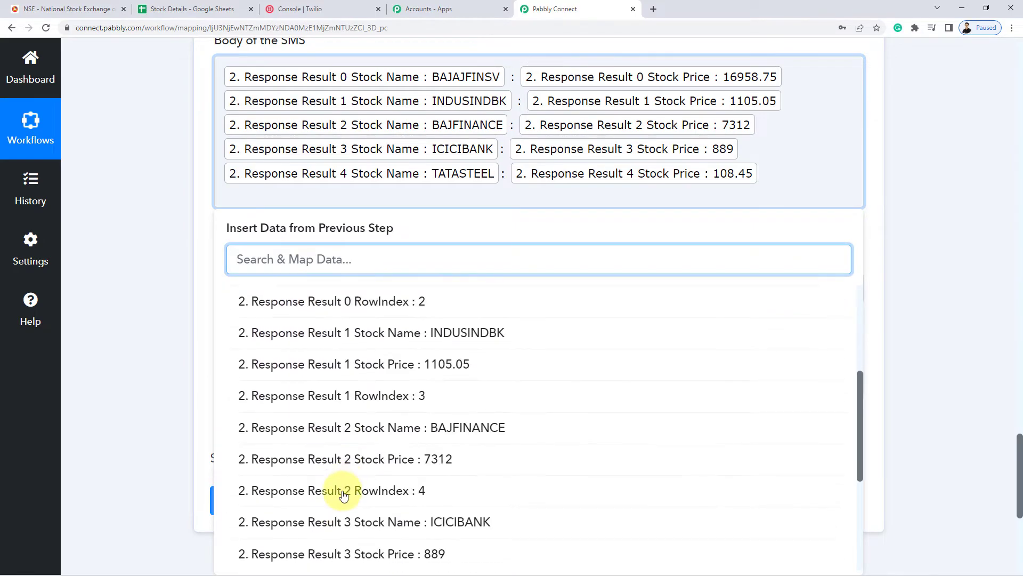
pyautogui.scroll(-4, 344, 495)
pyautogui.scroll(-1, 338, 486)
pyautogui.click(491, 549)
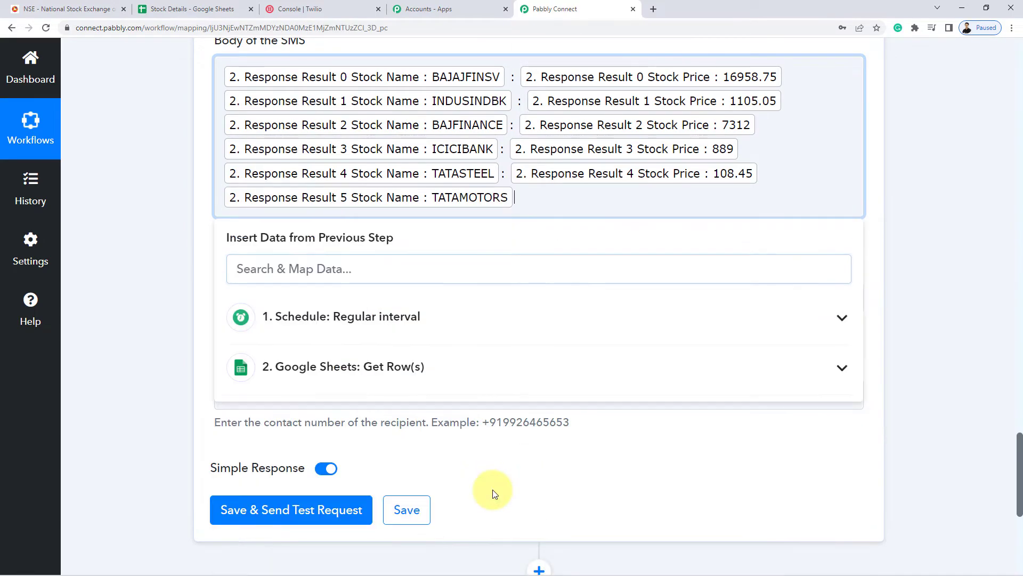
pyautogui.click(450, 373)
pyautogui.write(':')
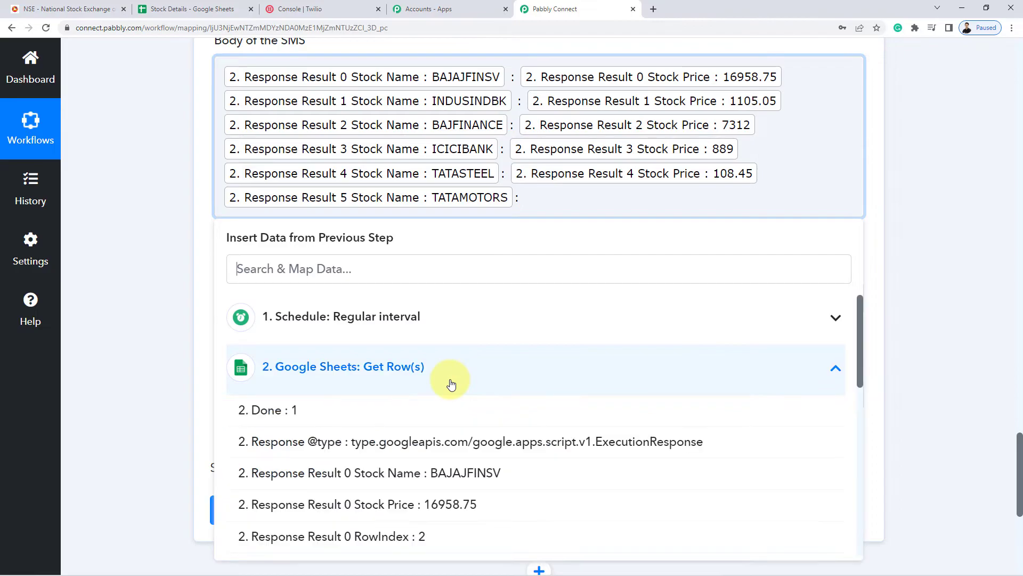
pyautogui.scroll(-4, 475, 422)
pyautogui.scroll(-5, 480, 429)
pyautogui.click(445, 520)
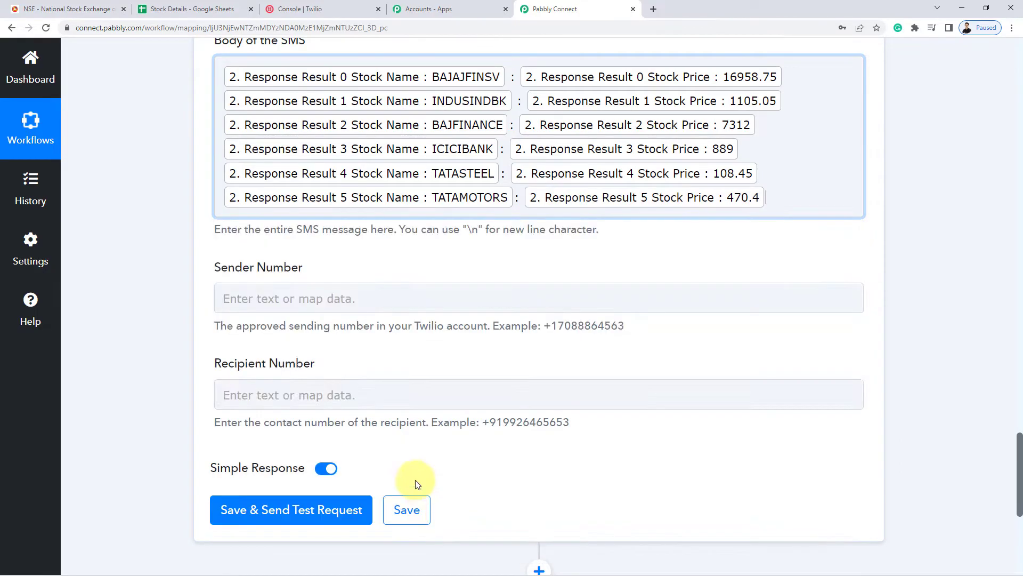
pyautogui.click(177, 234)
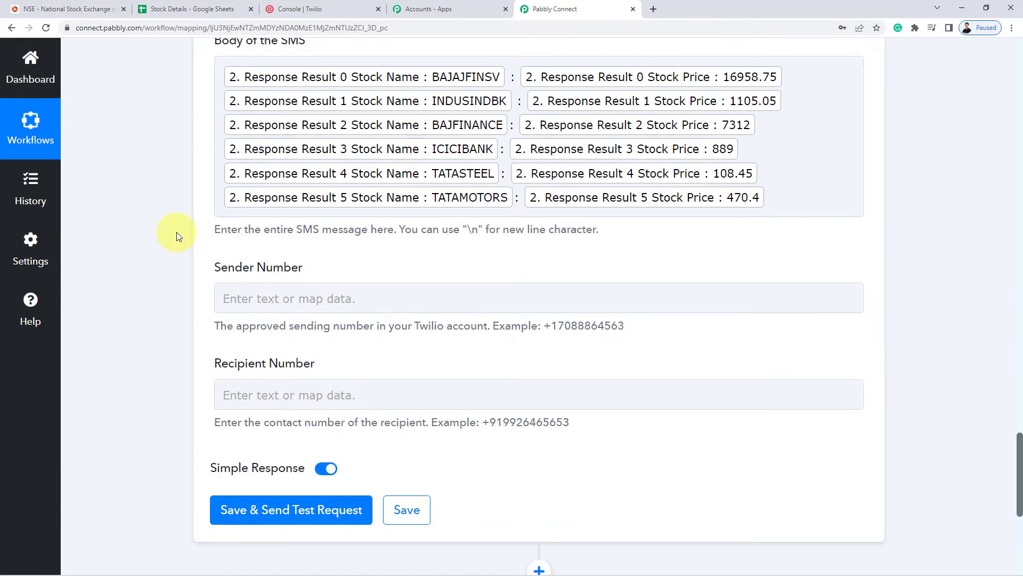
# Remove the extra space before the first colon in the SMS body
pyautogui.scroll(3, 177, 231)
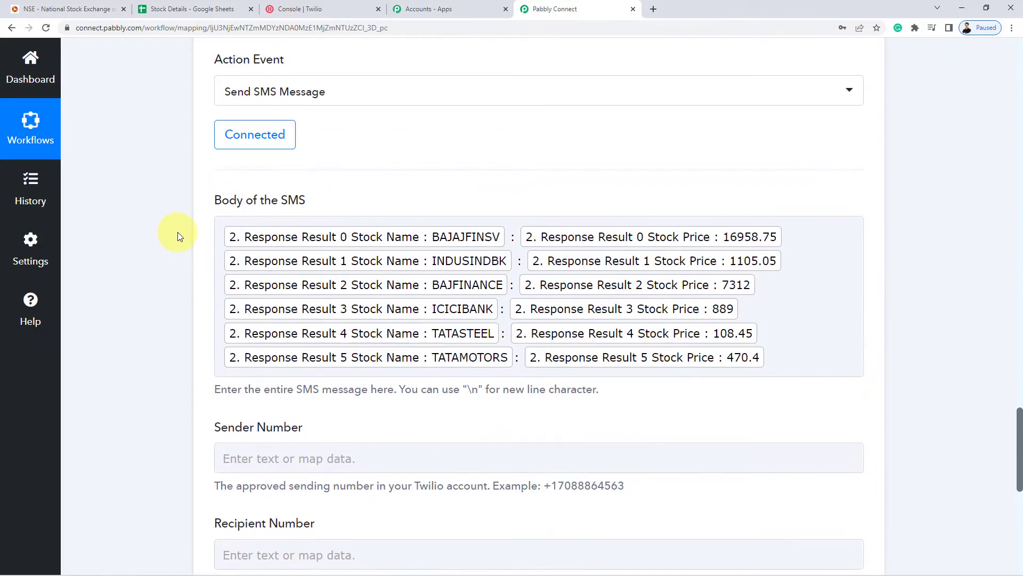
pyautogui.click(512, 236)
pyautogui.press('BackSpace')
pyautogui.press('BackSpace')
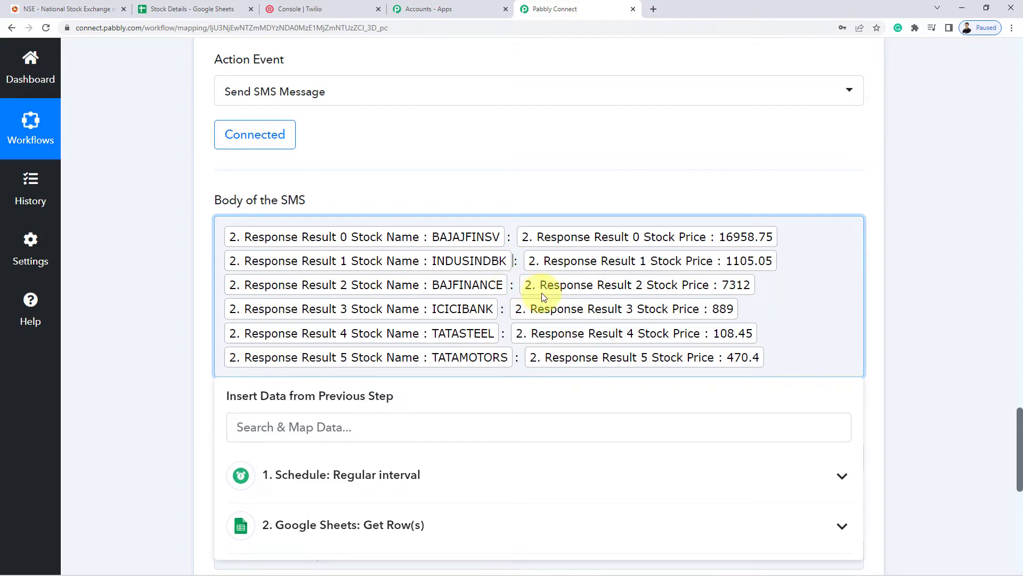
pyautogui.click(179, 257)
# Move down to the Sender Number field to begin filling it in
pyautogui.scroll(-1, 180, 257)
pyautogui.scroll(-2, 213, 266)
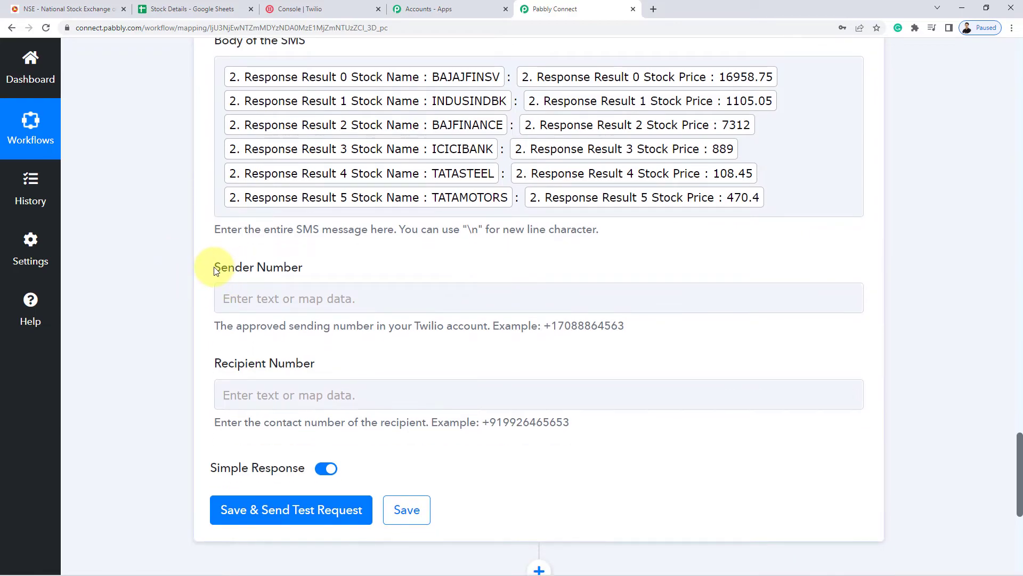
pyautogui.moveTo(216, 267); pyautogui.dragTo(418, 267)
pyautogui.click(418, 267)
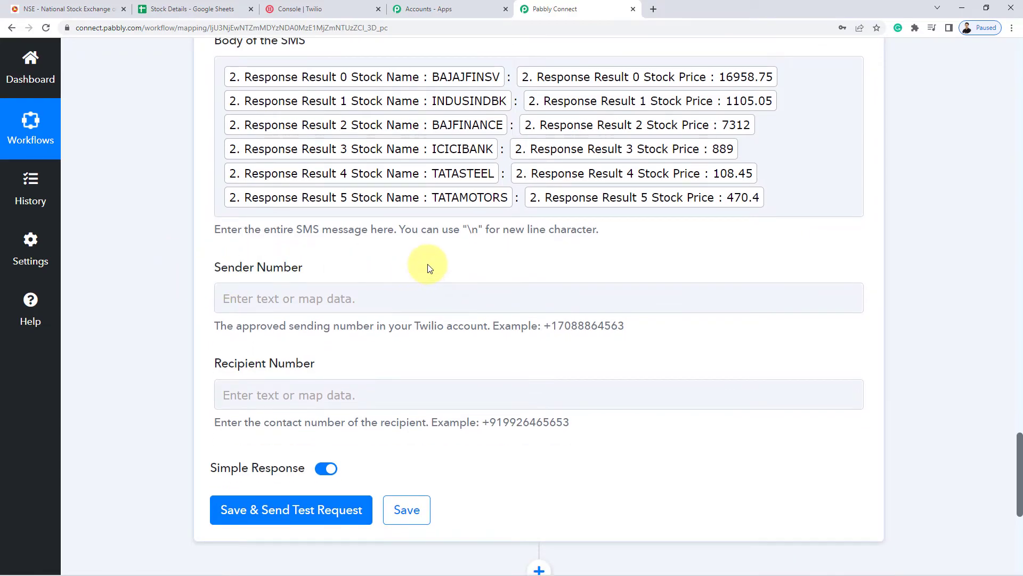
pyautogui.click(413, 315)
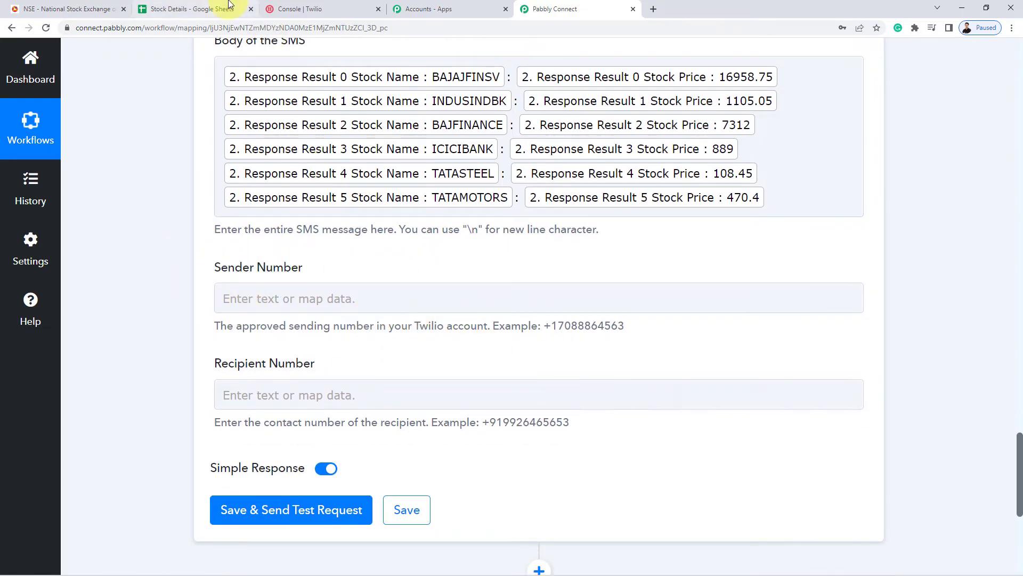
# Copy the Twilio account phone number from the console into Sender Number
pyautogui.click(288, 9)
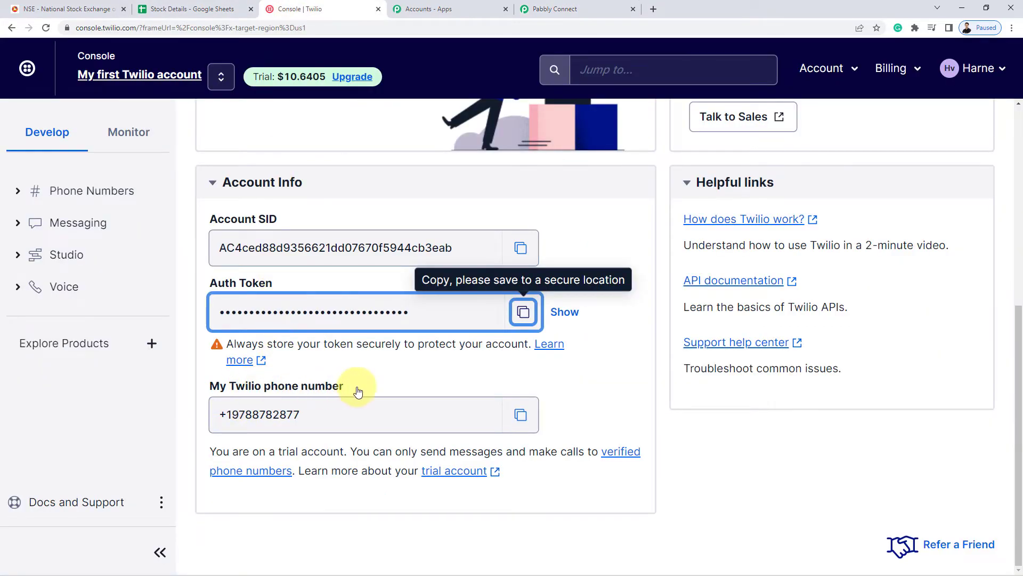
pyautogui.click(521, 414)
pyautogui.click(566, 8)
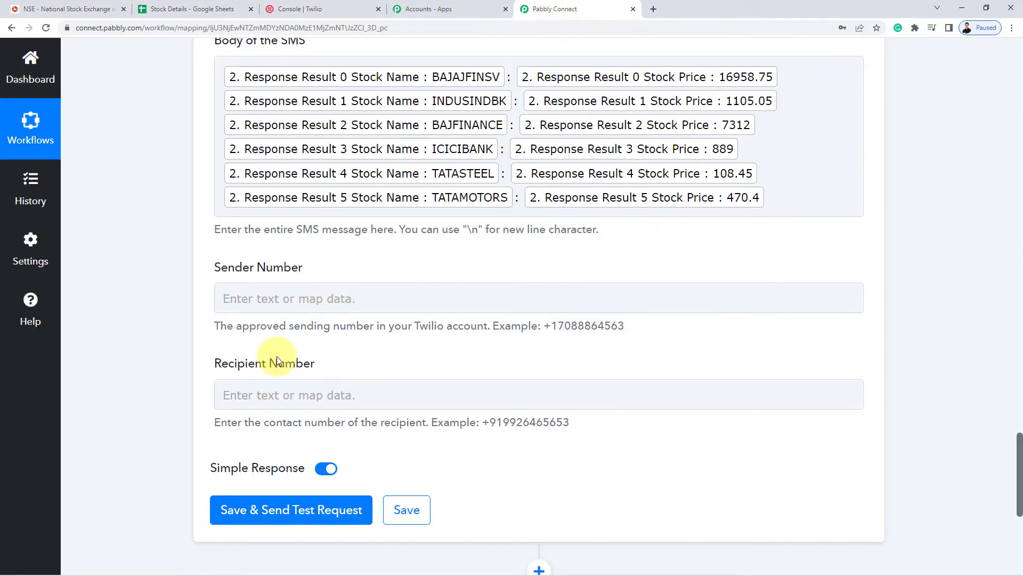
pyautogui.click(304, 294)
pyautogui.hotkey('ctrl', 'v')
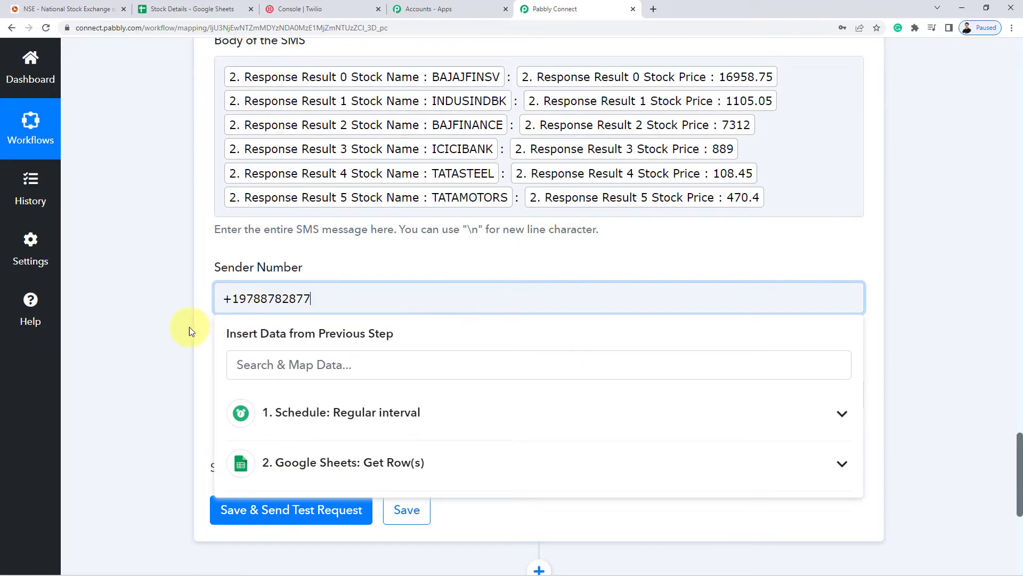
pyautogui.click(183, 326)
# Enter the recipient's mobile number in Recipient Number with the +91 country code
pyautogui.scroll(-2, 183, 327)
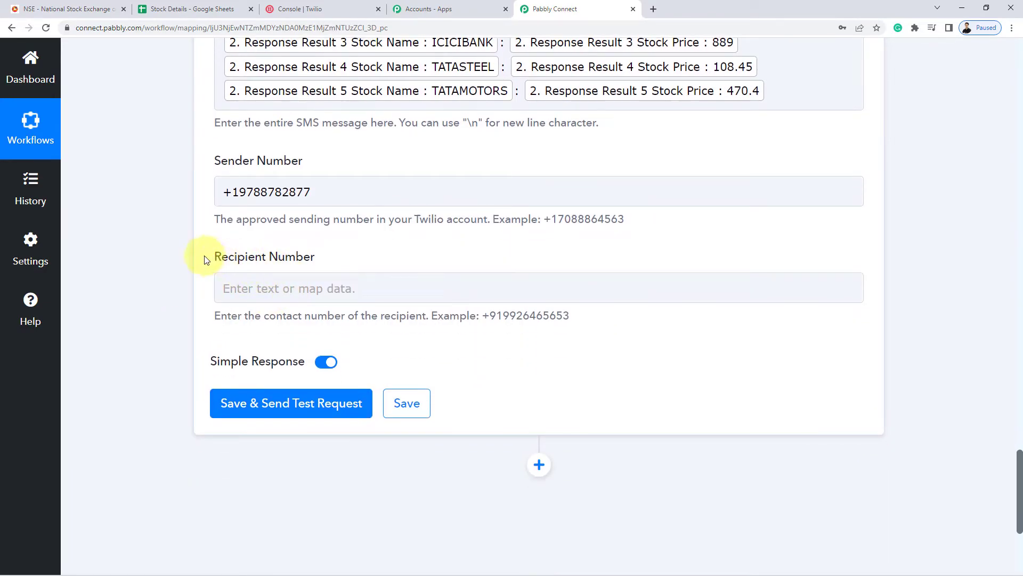
pyautogui.moveTo(213, 257); pyautogui.dragTo(422, 261)
pyautogui.click(421, 261)
pyautogui.moveTo(483, 315); pyautogui.dragTo(503, 315)
pyautogui.click(323, 291)
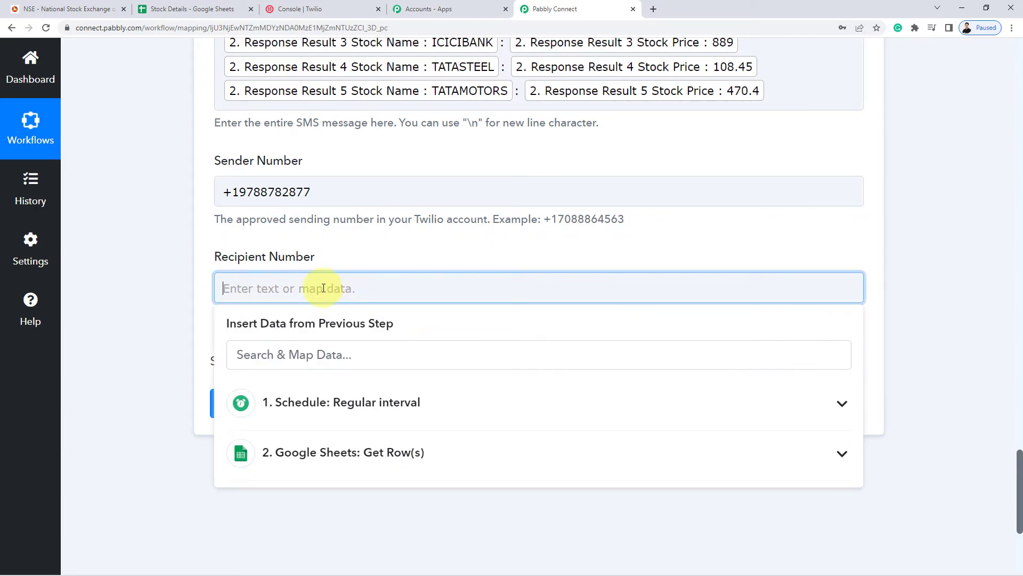
pyautogui.hotkey('ctrl', 'v')
pyautogui.write('900')
pyautogui.write('000000')
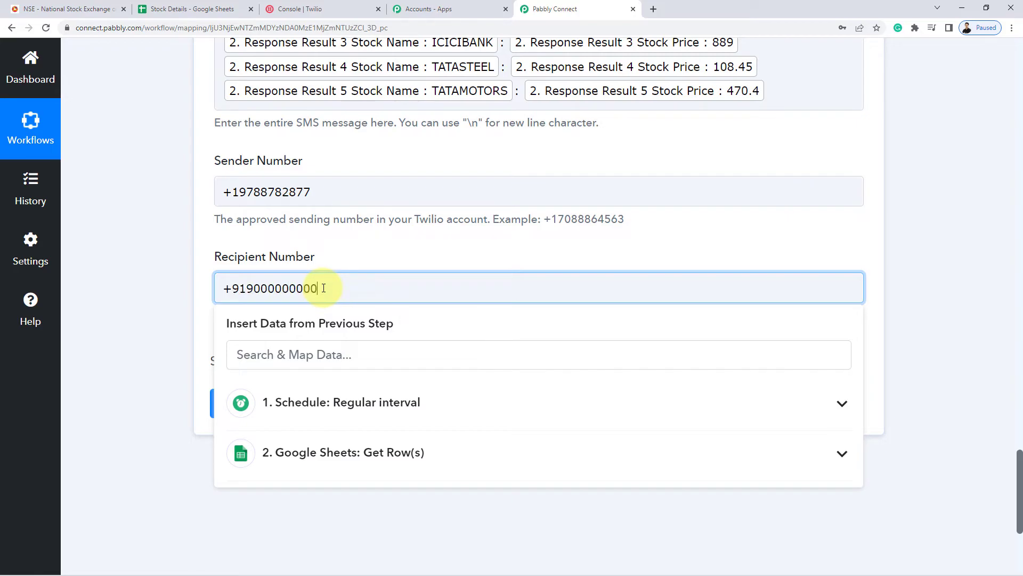
pyautogui.click(191, 295)
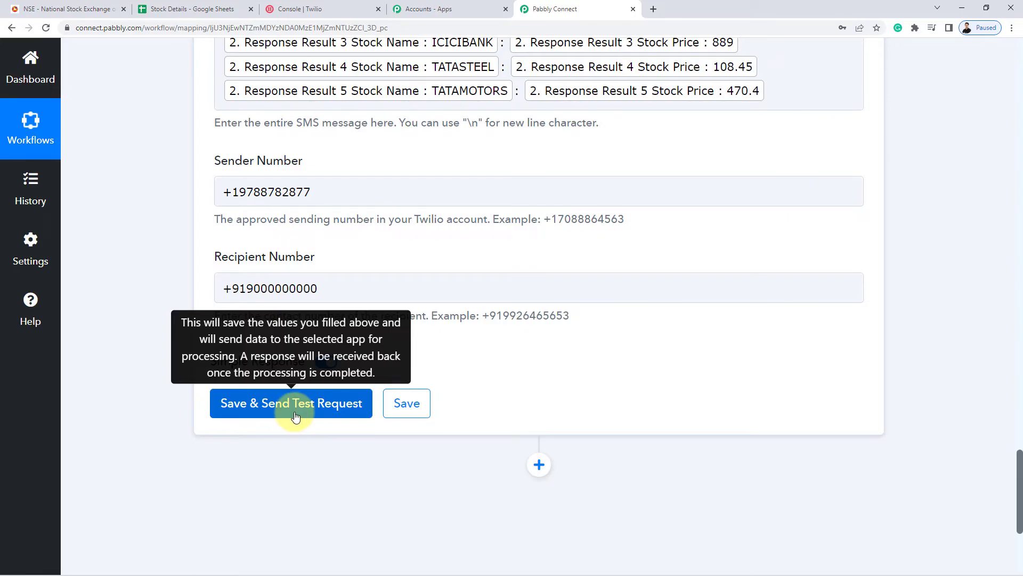
# Save and send a test SMS of the six stock prices, then open the Stock Details sheet
pyautogui.click(296, 415)
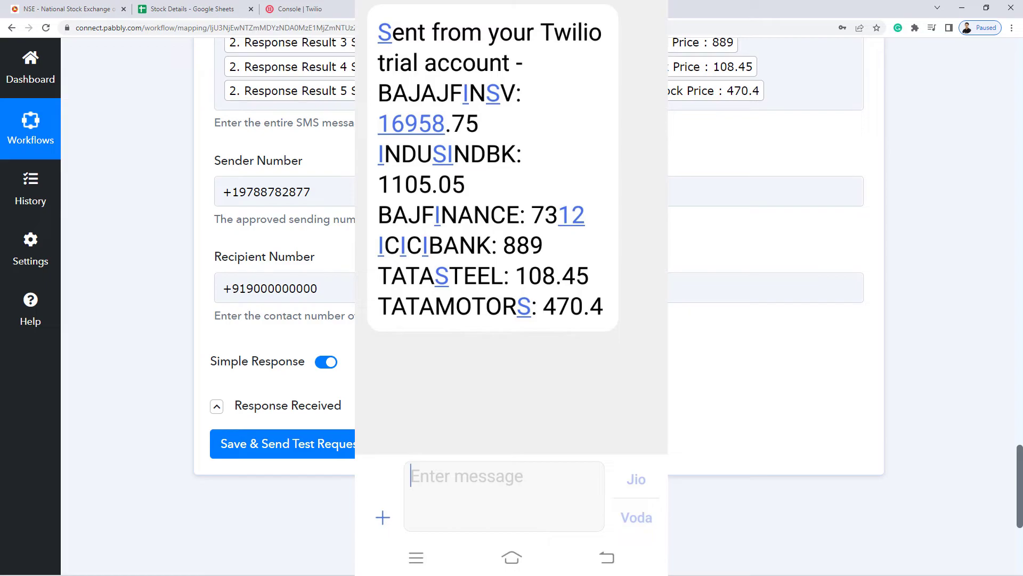
pyautogui.scroll(2, 512, 394)
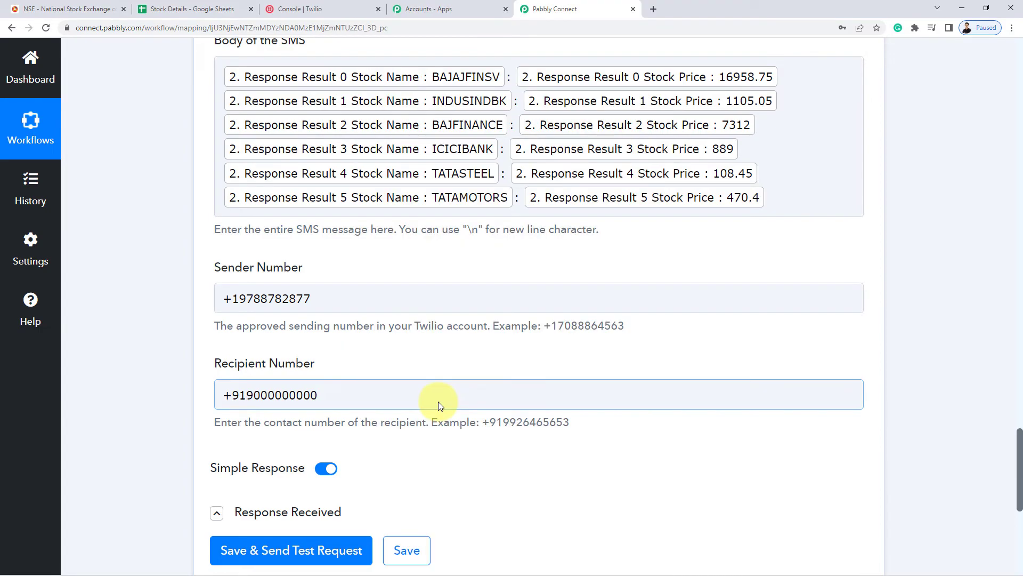
pyautogui.scroll(-3, 434, 402)
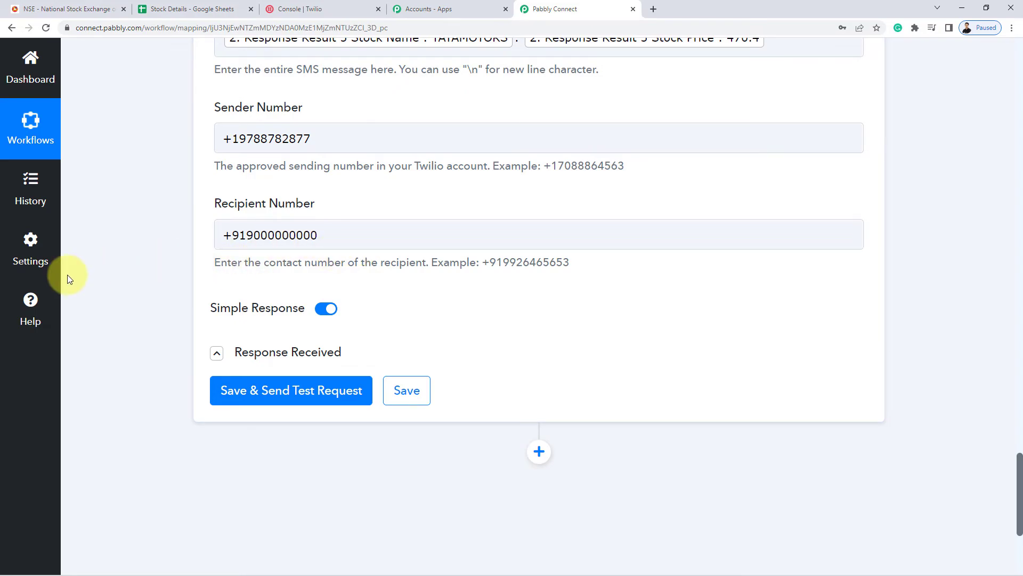
pyautogui.click(181, 8)
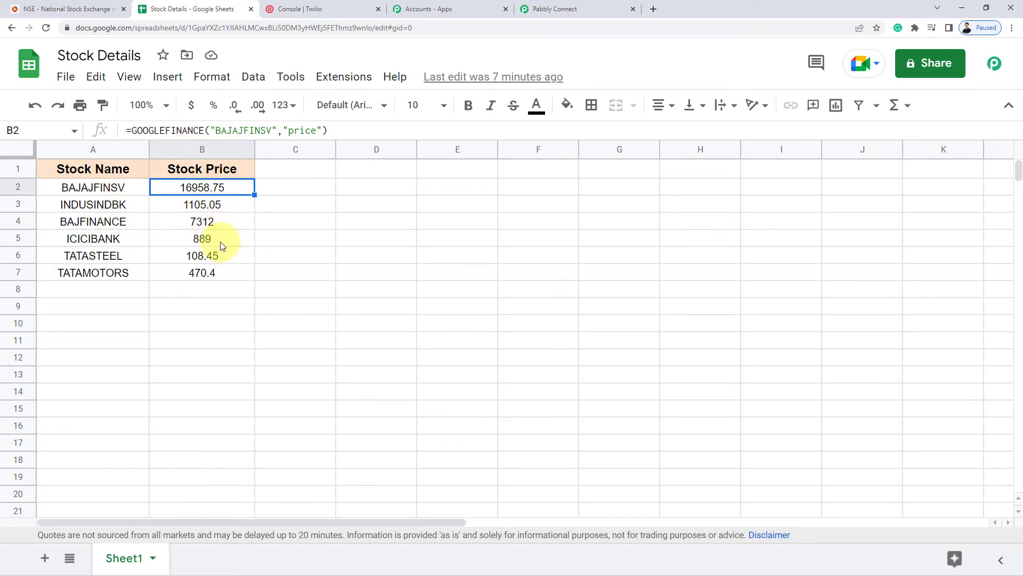
# Save the Twilio Send SMS step and confirm the save
pyautogui.click(536, 9)
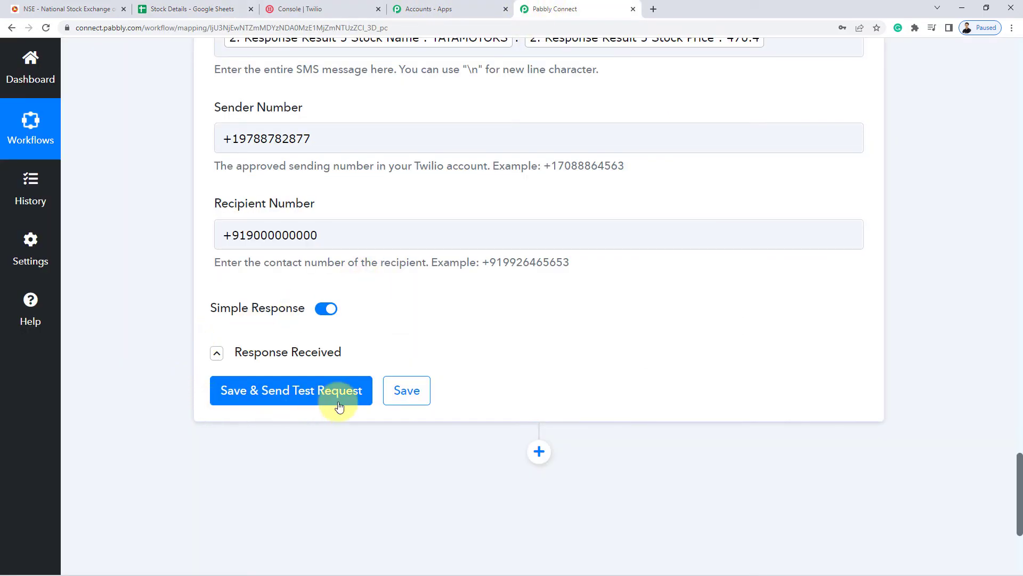
pyautogui.click(390, 392)
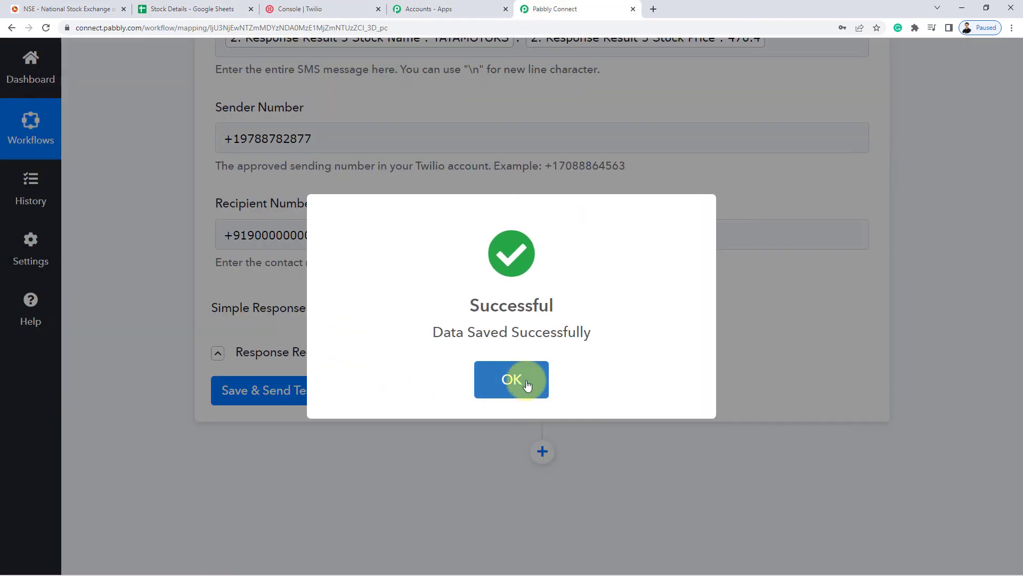
pyautogui.click(525, 384)
pyautogui.scroll(9, 503, 406)
pyautogui.scroll(5, 500, 403)
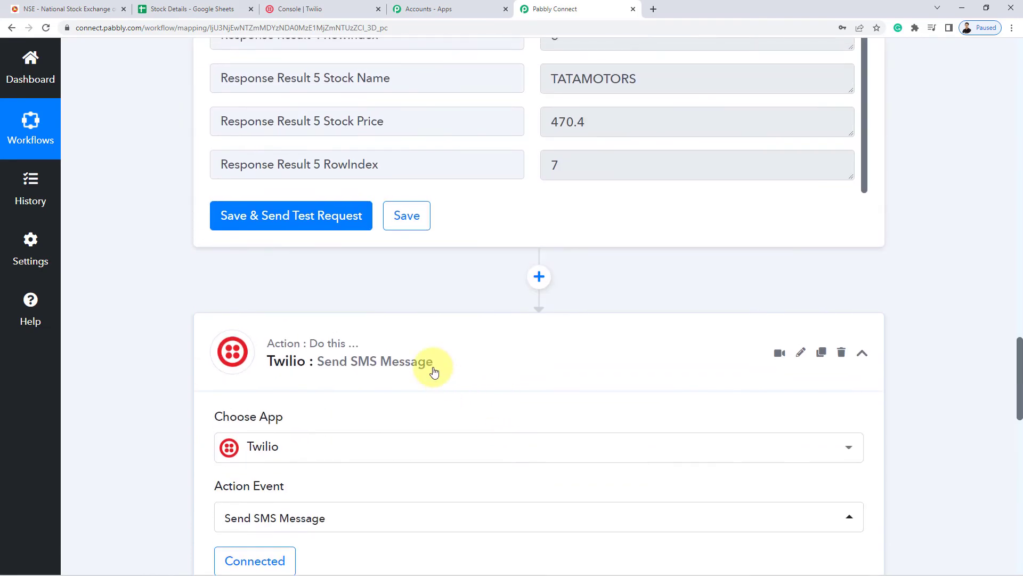
pyautogui.scroll(5, 430, 365)
pyautogui.scroll(10, 432, 363)
pyautogui.scroll(3, 433, 361)
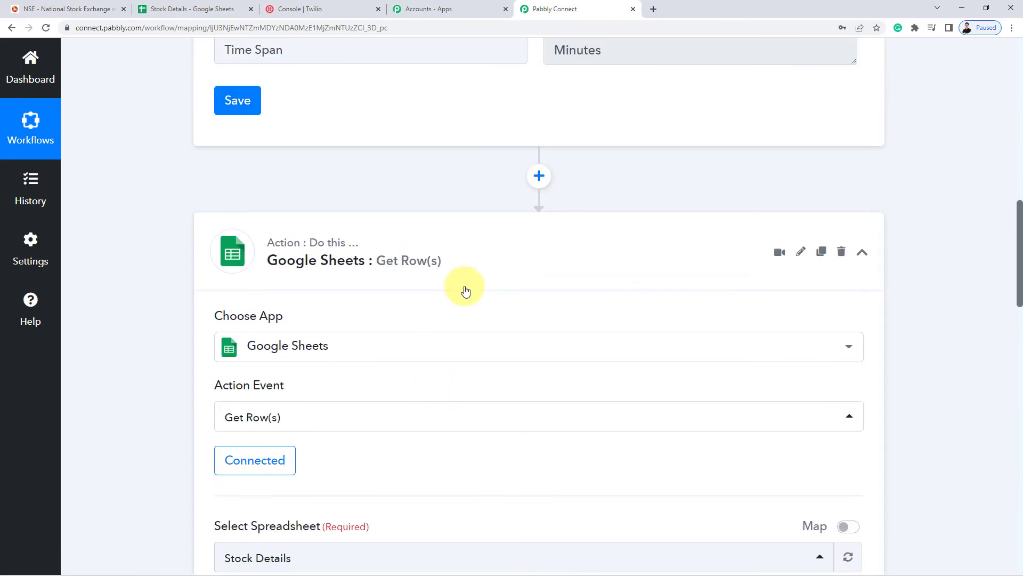
pyautogui.scroll(4, 463, 288)
pyautogui.scroll(10, 463, 288)
pyautogui.scroll(2, 535, 275)
# Review the Schedule trigger's 15-minute interval, then switch to the Stock Details spreadsheet
pyautogui.click(535, 275)
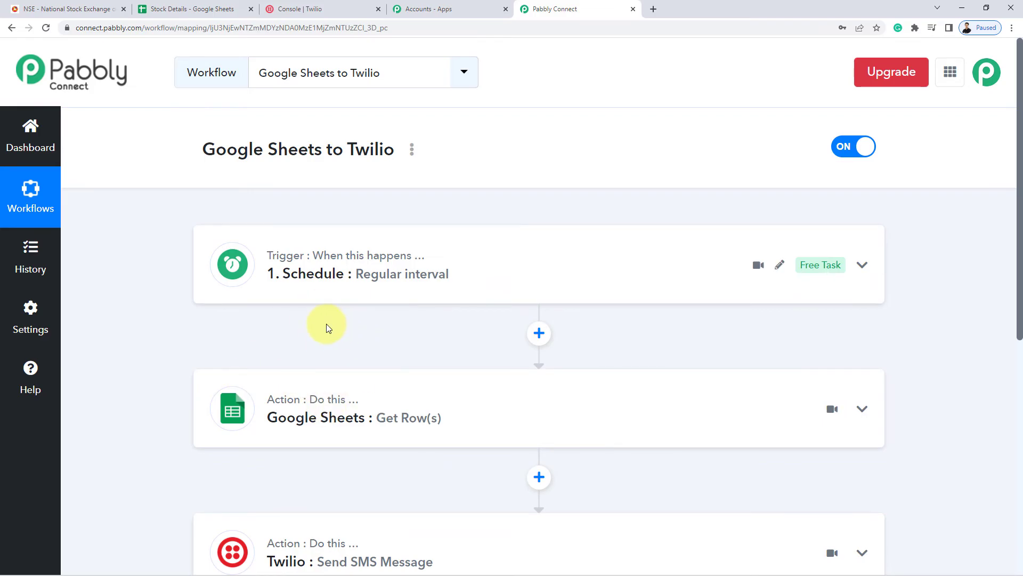
pyautogui.click(397, 294)
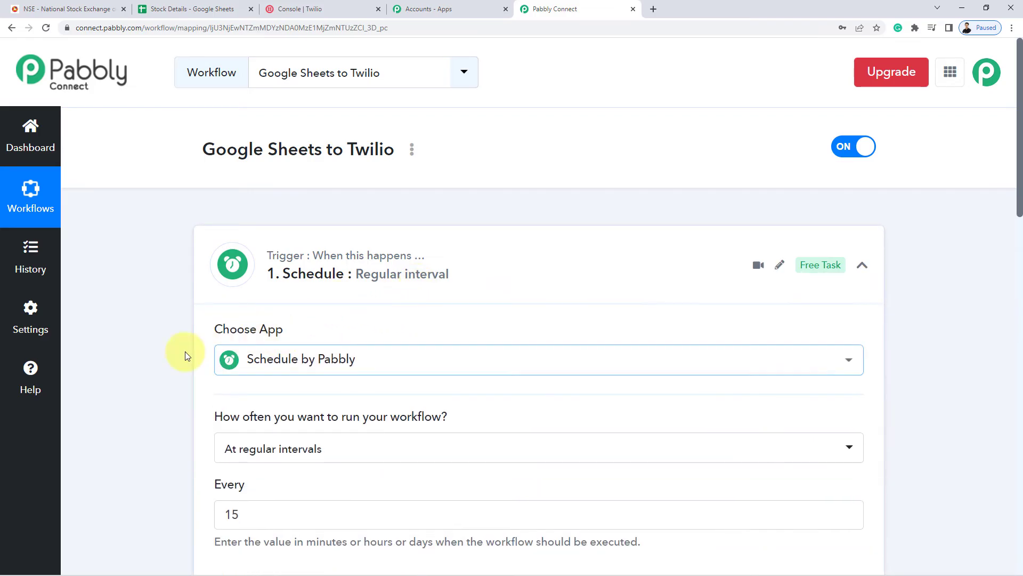
pyautogui.scroll(-3, 213, 384)
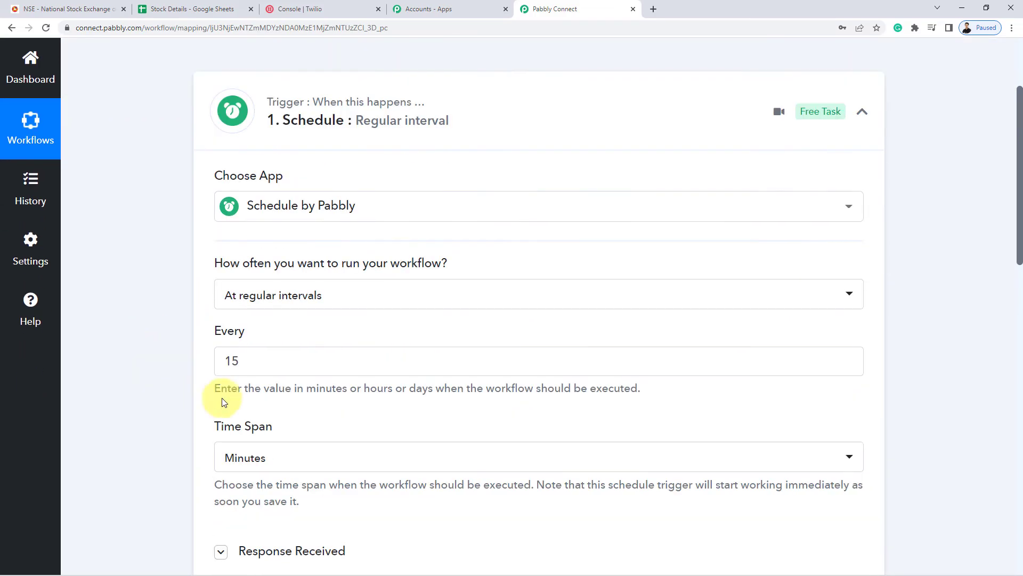
pyautogui.click(519, 107)
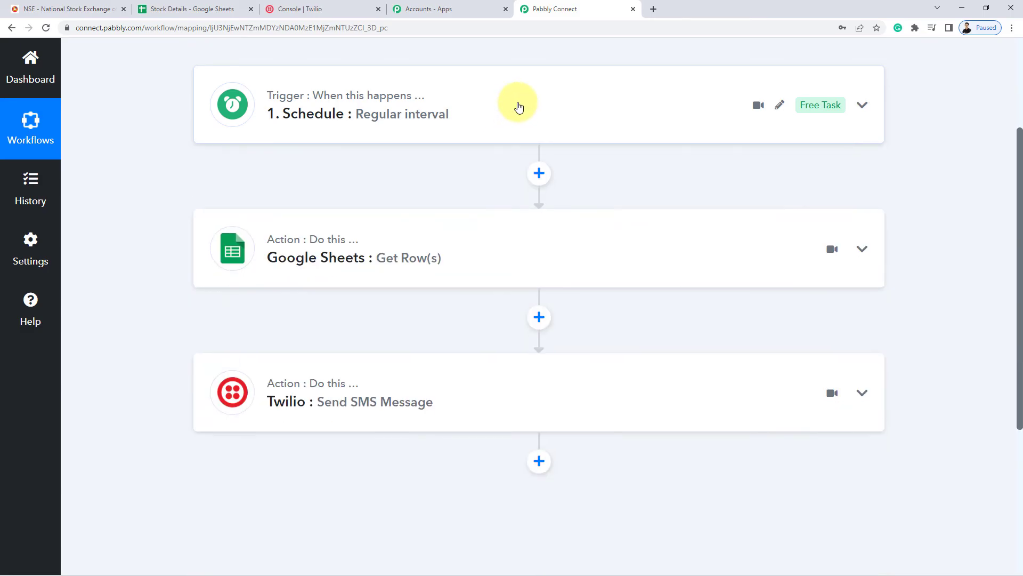
pyautogui.click(197, 8)
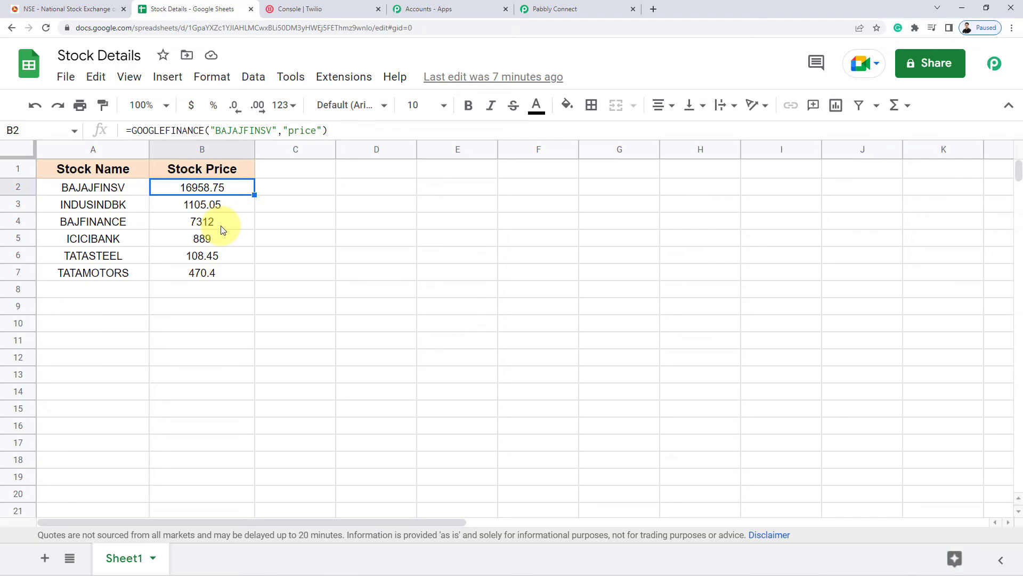
# Return to the Google Sheets to Twilio workflow and scroll to its top
pyautogui.click(605, 8)
pyautogui.scroll(3, 290, 292)
pyautogui.scroll(1, 290, 292)
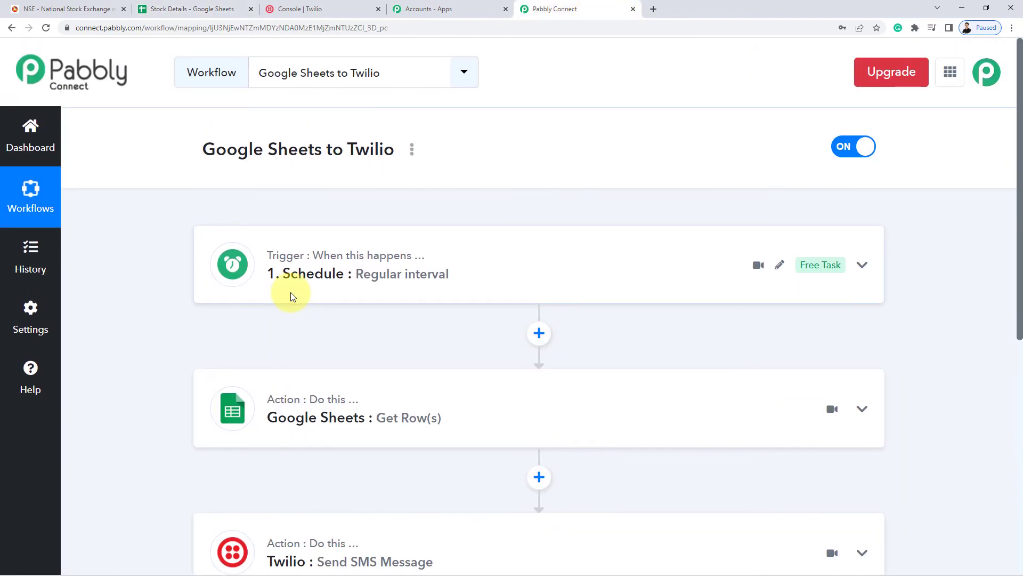